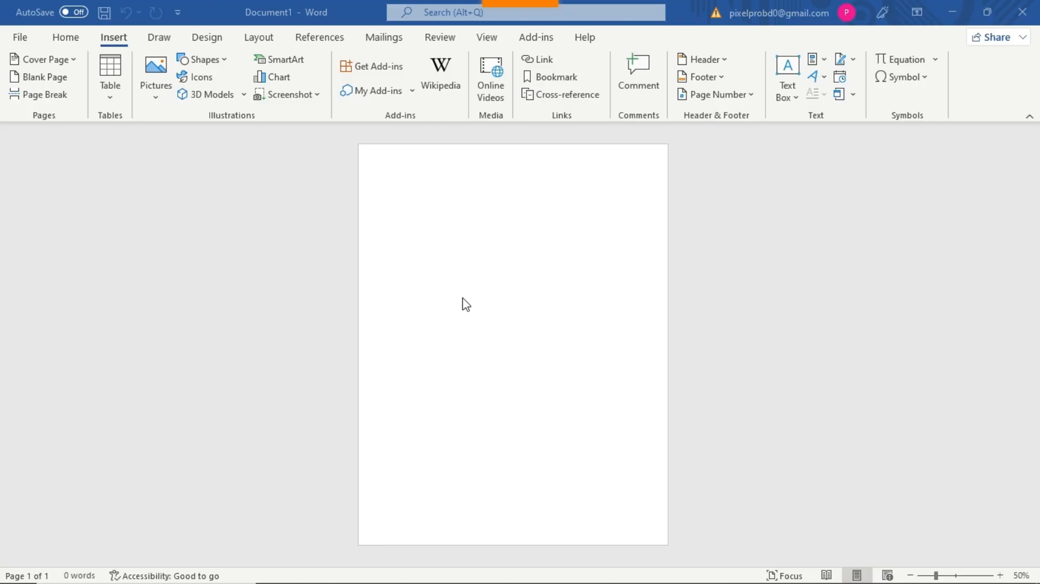
Step: Insert the built-in Integral cover page into the blank document
left_click(65, 37)
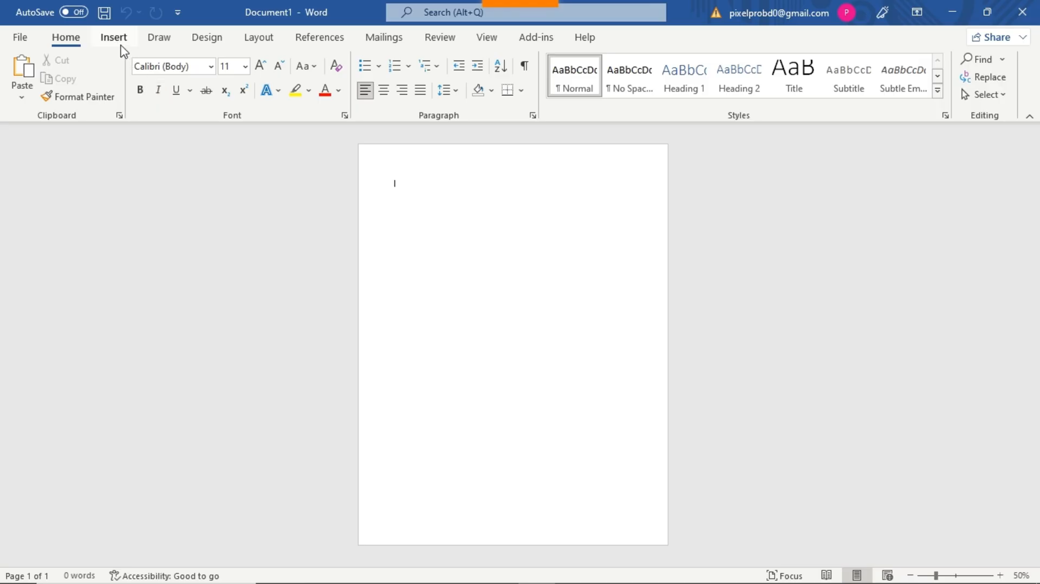
left_click(119, 40)
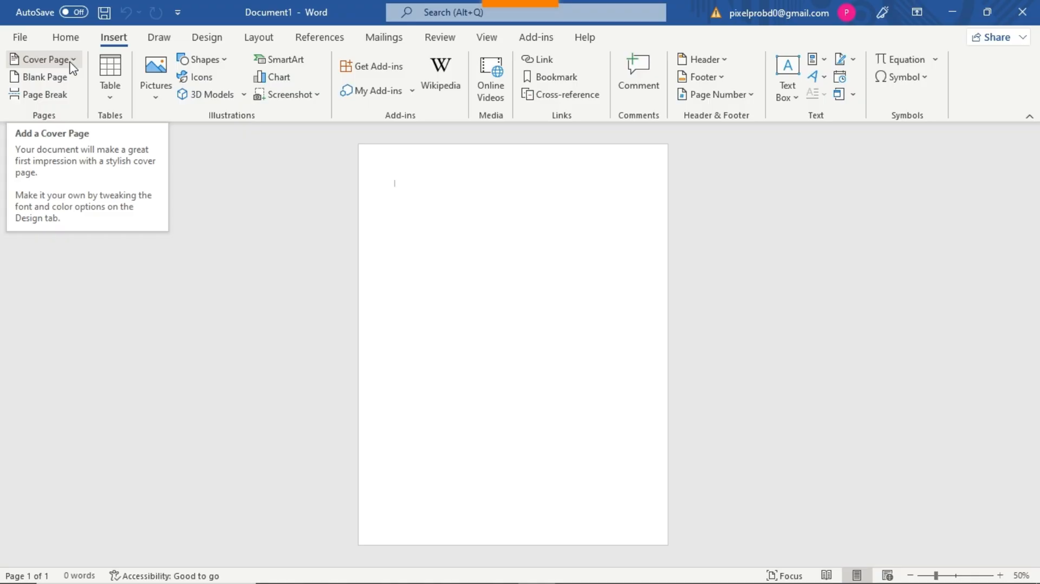
left_click(70, 64)
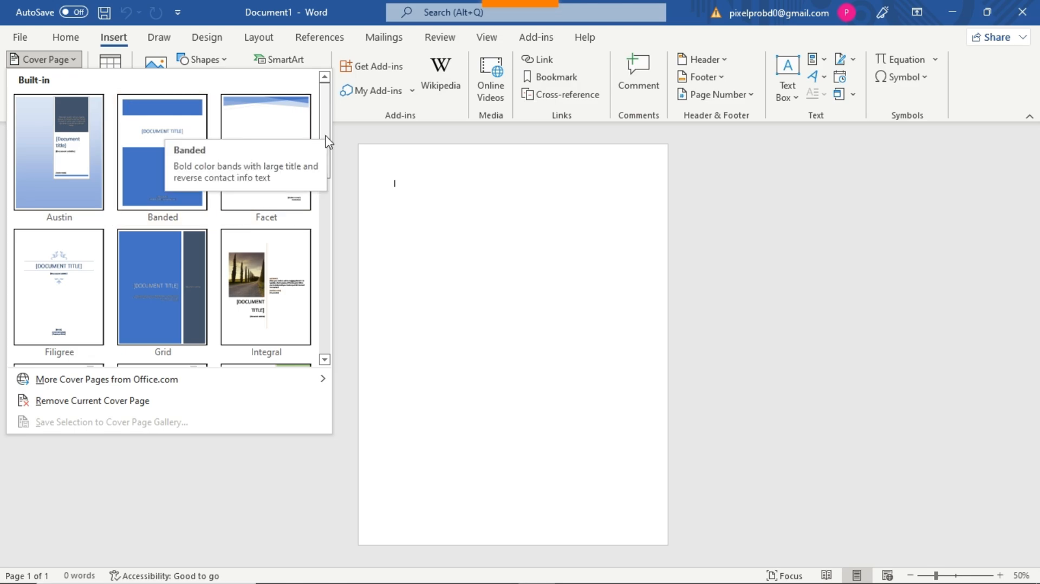
left_click_drag(328, 143, 332, 228)
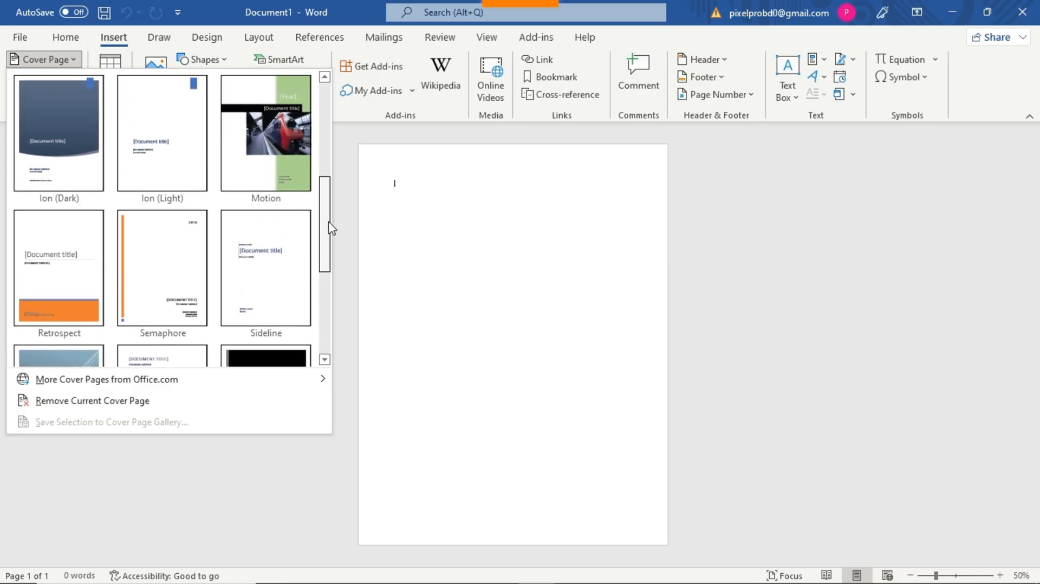
left_click_drag(332, 229, 328, 139)
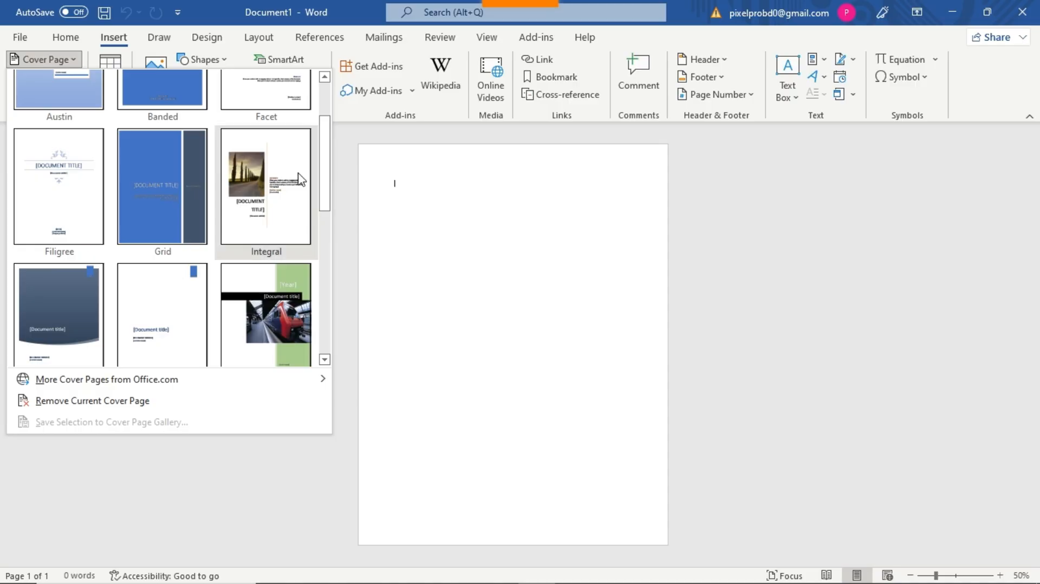
left_click(269, 179)
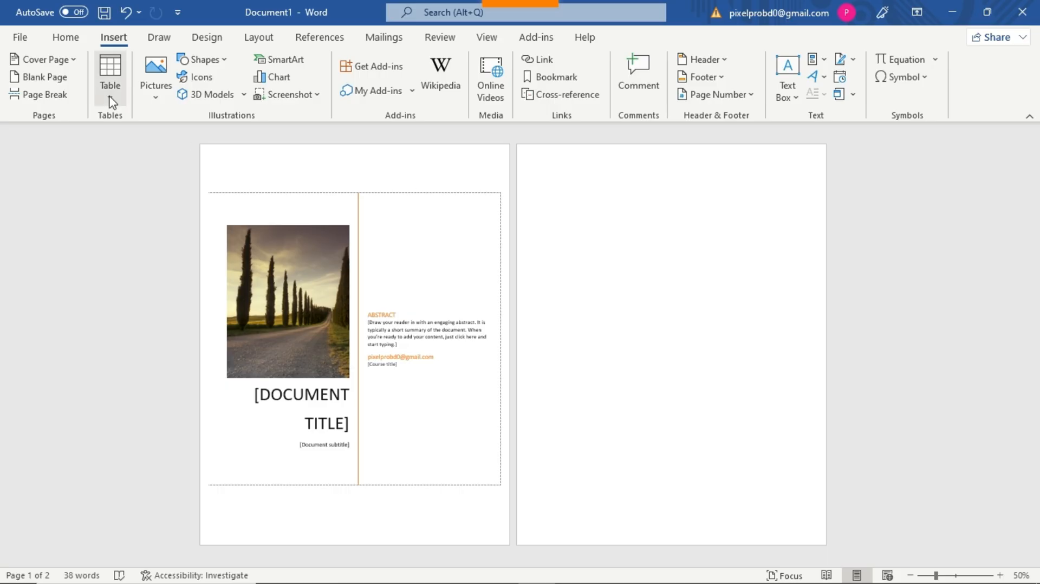
Step: Replace the current cover page with the built-in Whisp design
left_click(74, 60)
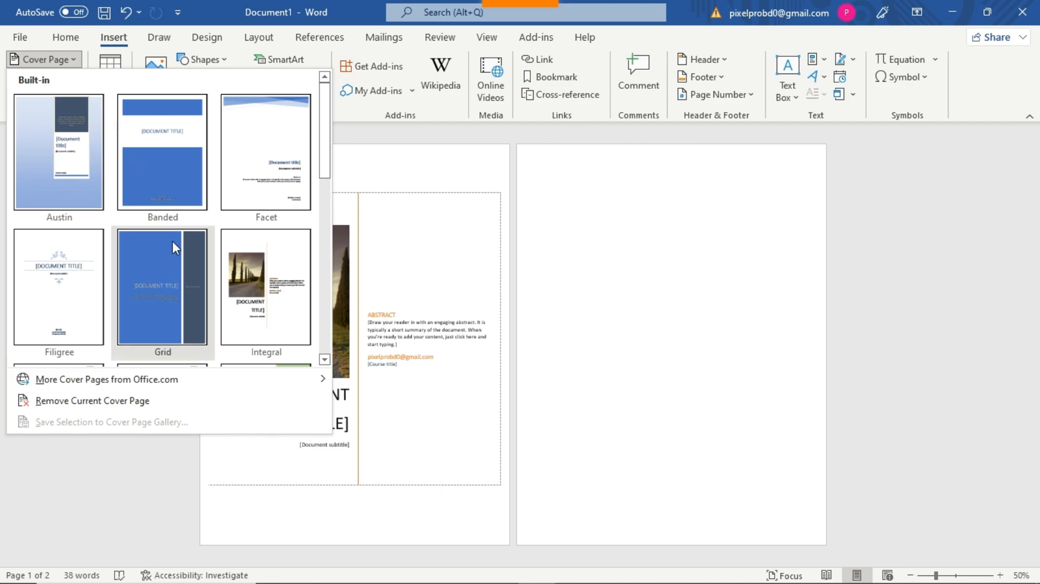
scroll(176, 255, "down", 5)
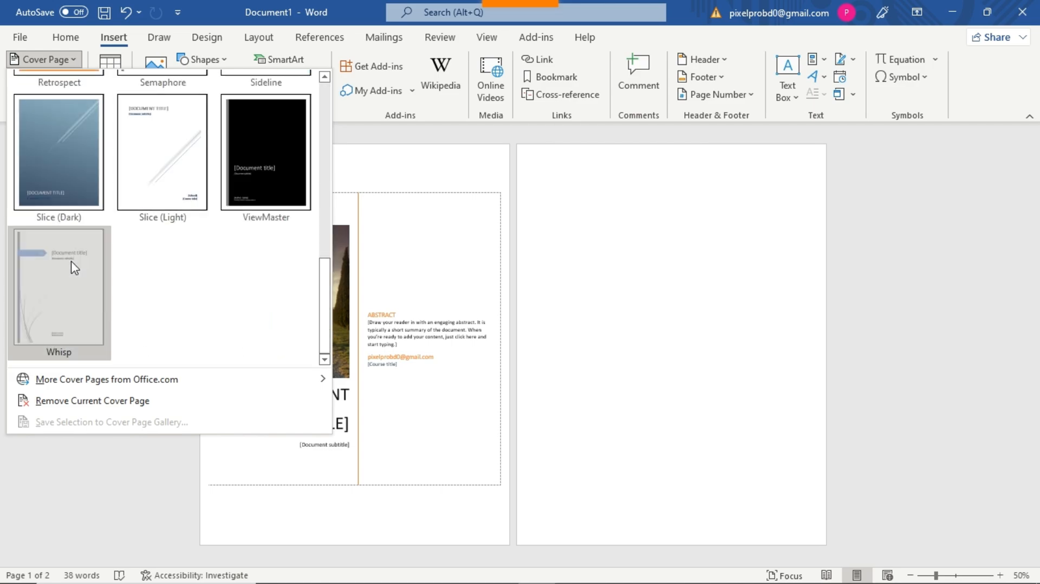
left_click(75, 238)
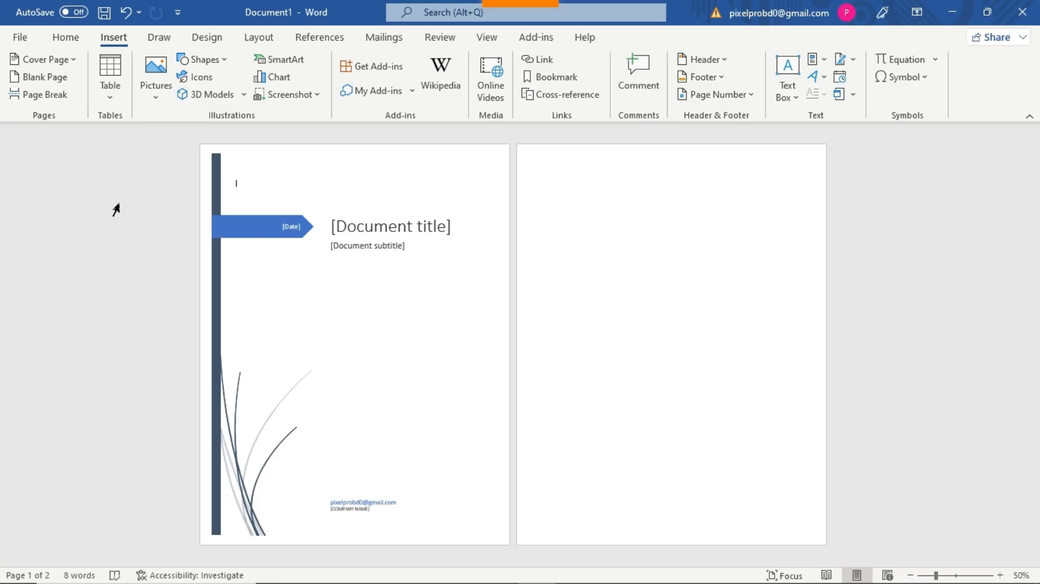
Step: Try adding two blank pages in front of the cover page, and undo both insertions
left_click(58, 79)
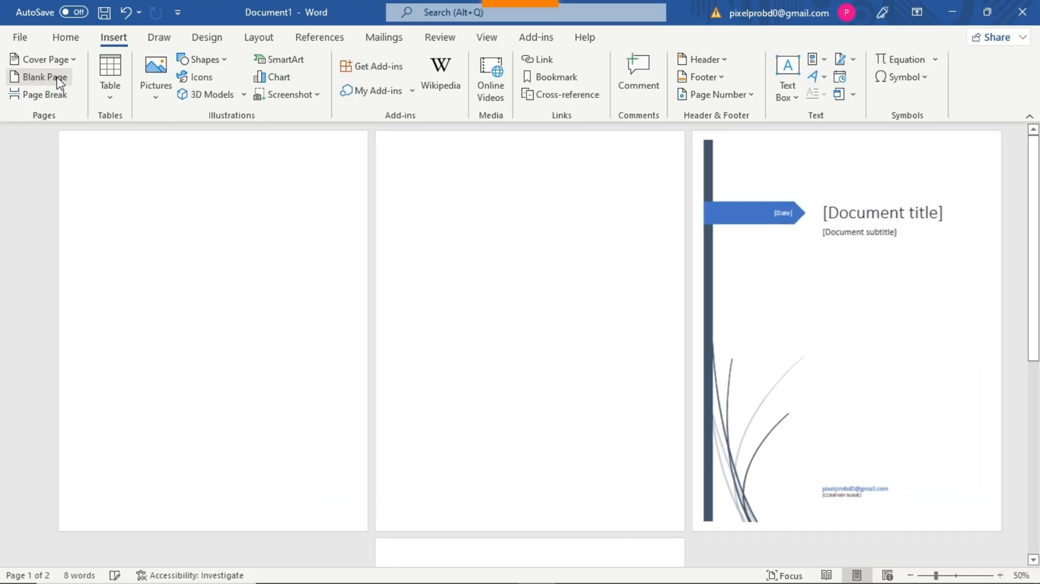
left_click(59, 80)
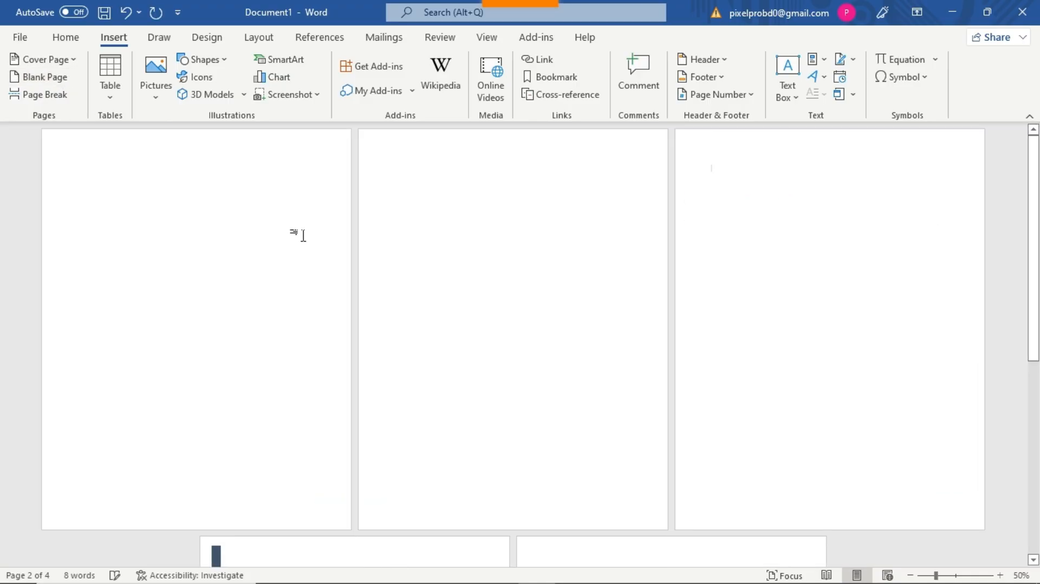
scroll(360, 281, "down", 3)
scroll(379, 273, "down", 2)
scroll(372, 278, "up", 3)
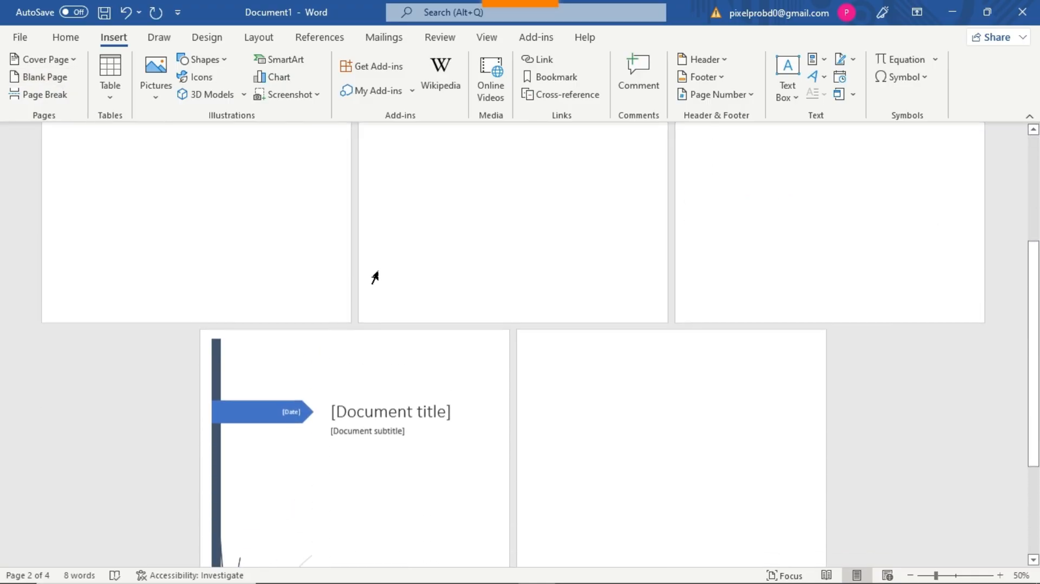
key("ctrl+z")
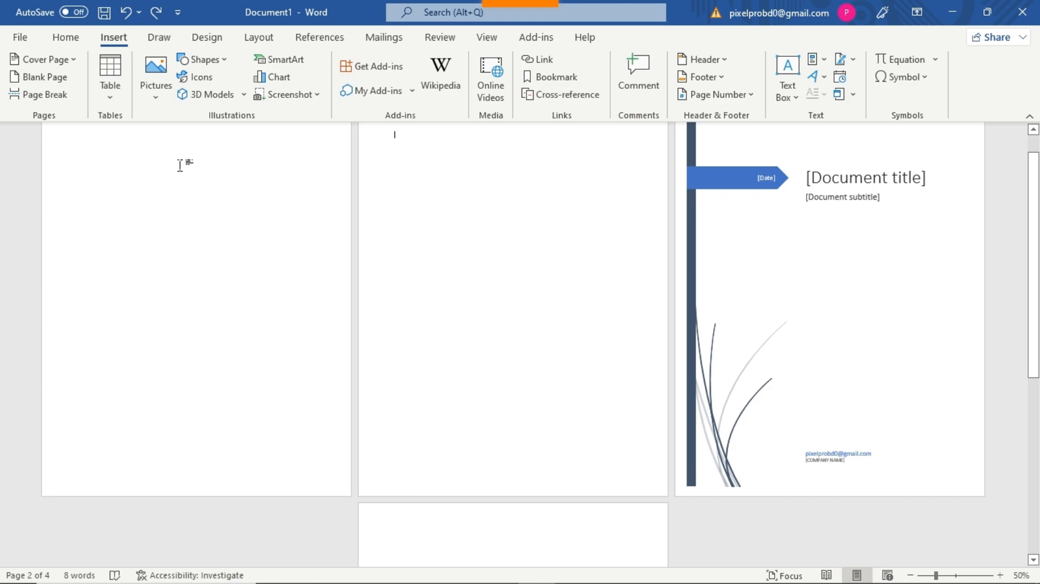
key("ctrl+z")
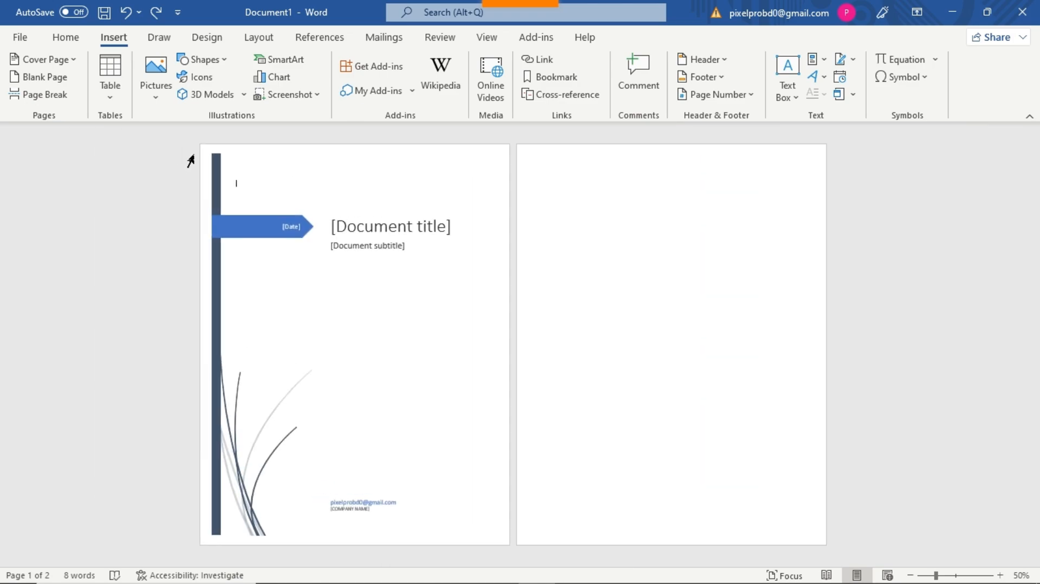
Step: Insert a page break at the start of the page after the cover, and delete it again
left_click(559, 180)
left_click(62, 101)
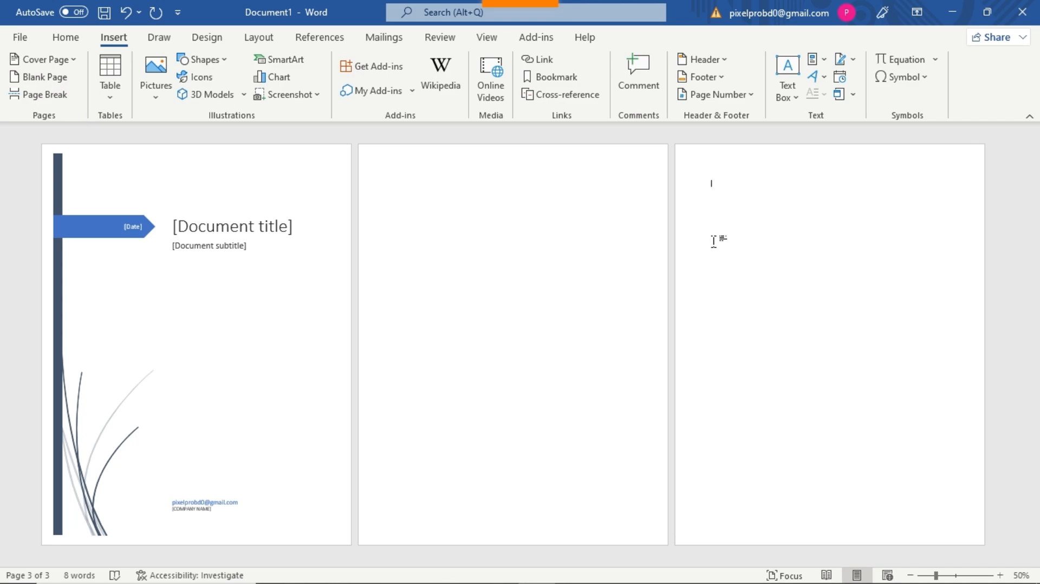
key("BackSpace")
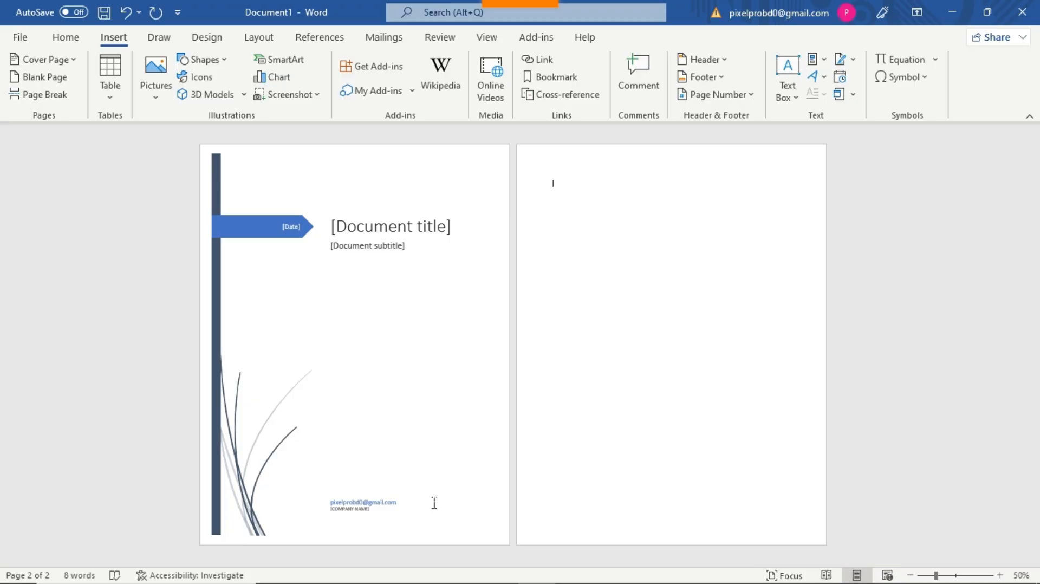
Step: Remove the current cover page from the document
left_click_drag(400, 503, 304, 334)
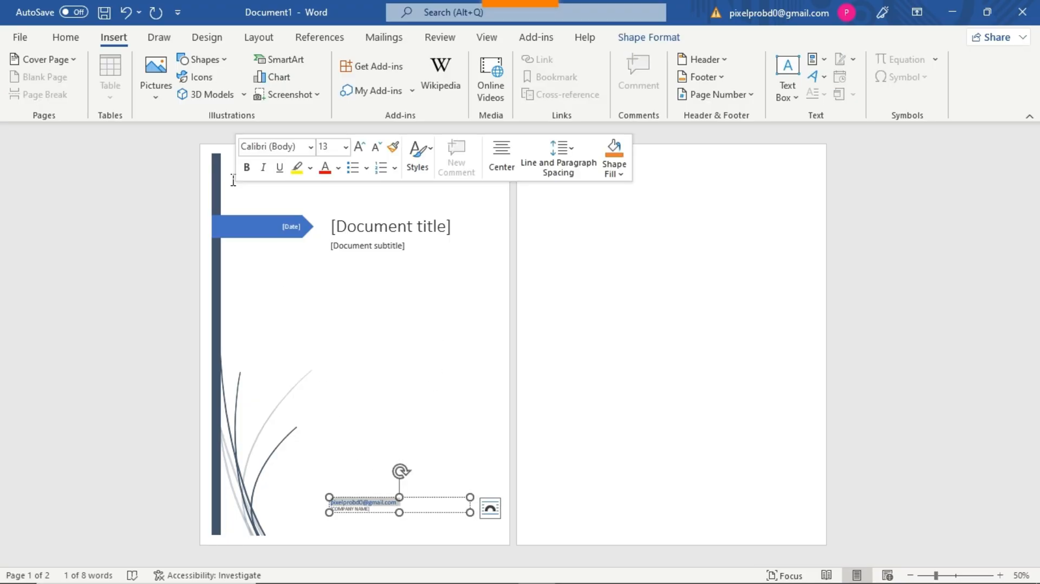
left_click(58, 59)
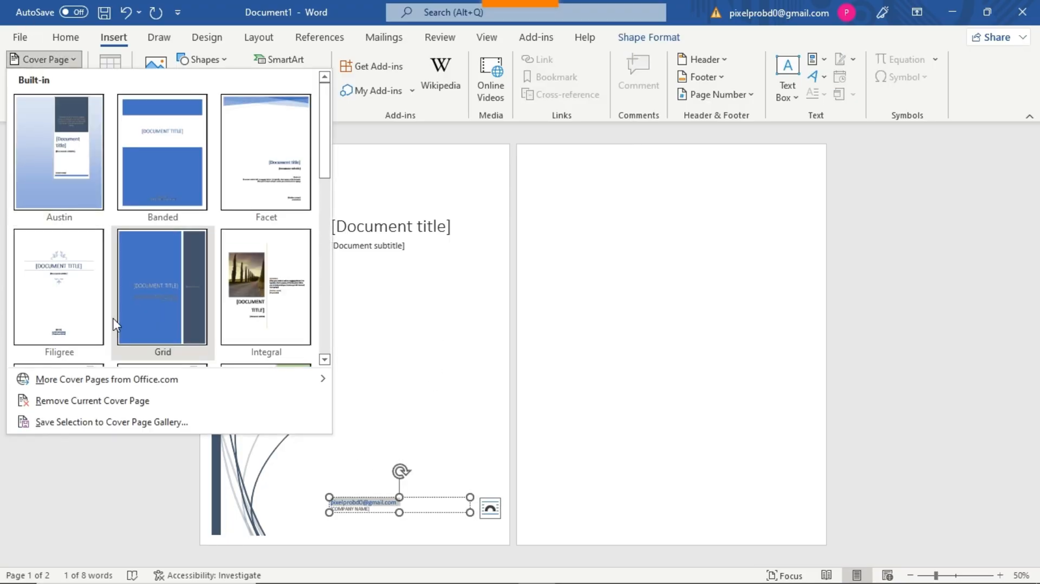
left_click(104, 410)
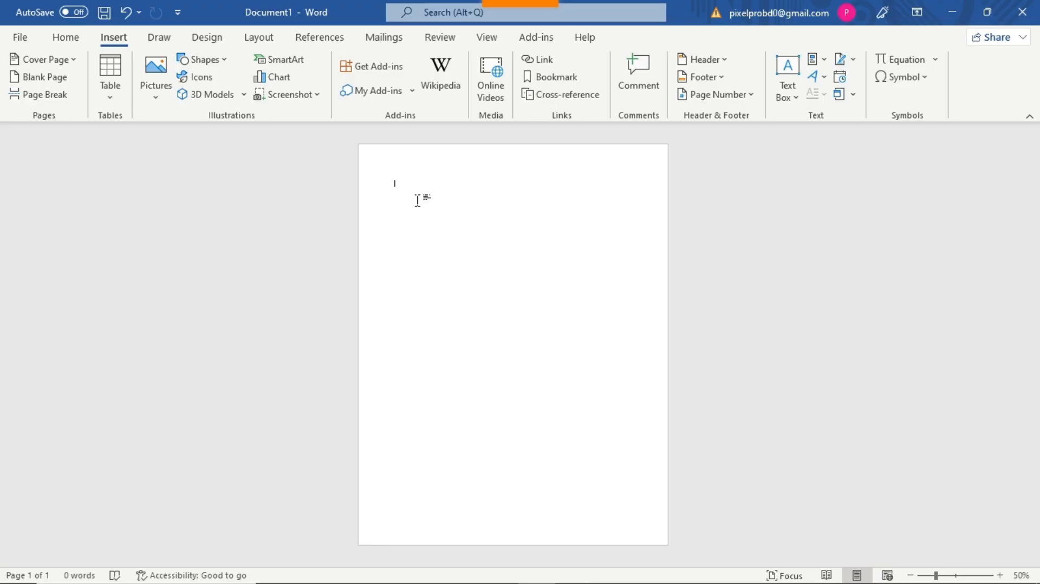
Step: Insert a table with 10 columns and 5 rows on the empty page
left_click(111, 98)
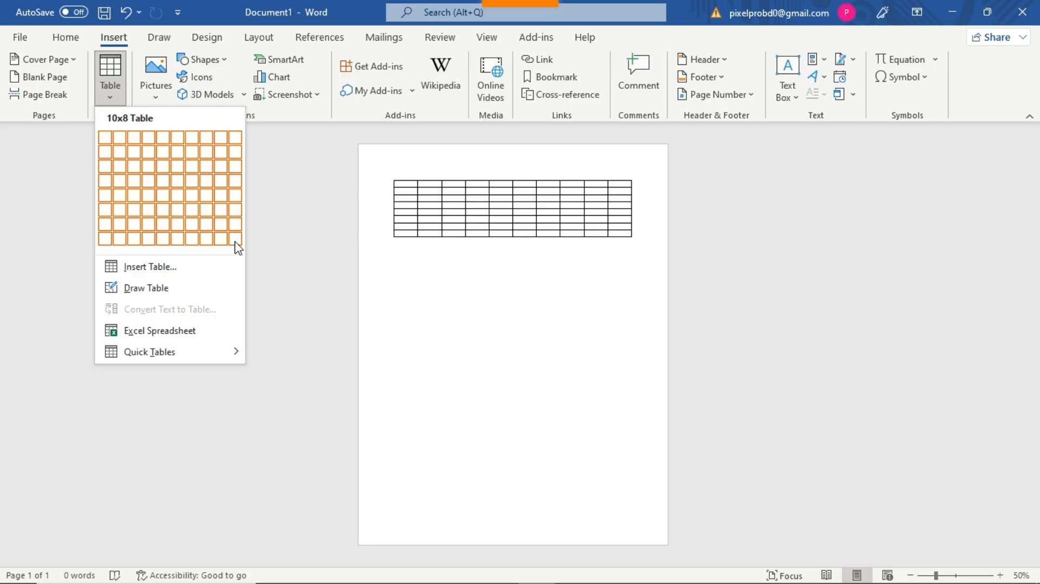
left_click(191, 276)
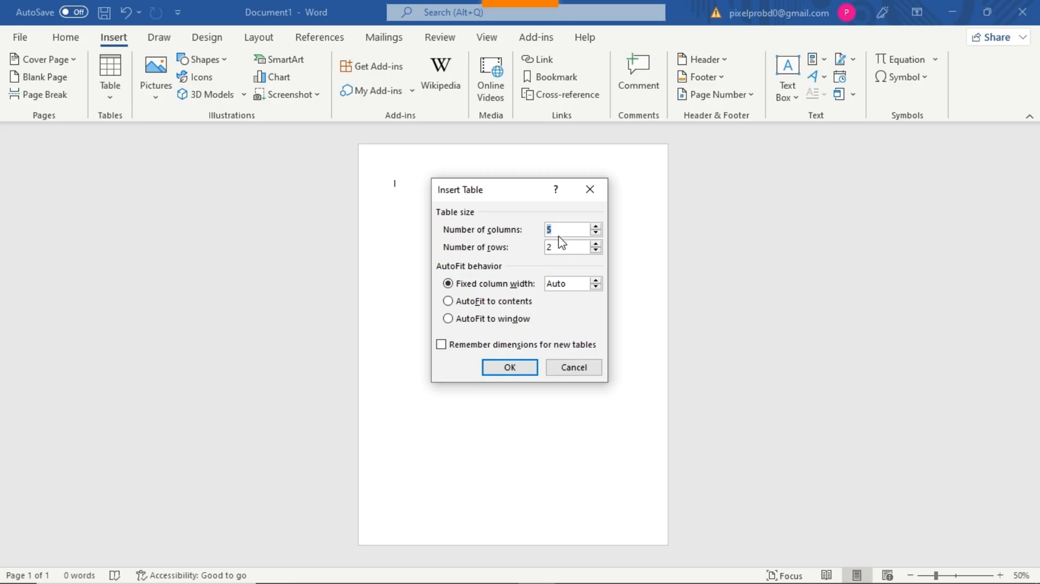
type("10")
double_click(547, 248)
type("5")
left_click(524, 371)
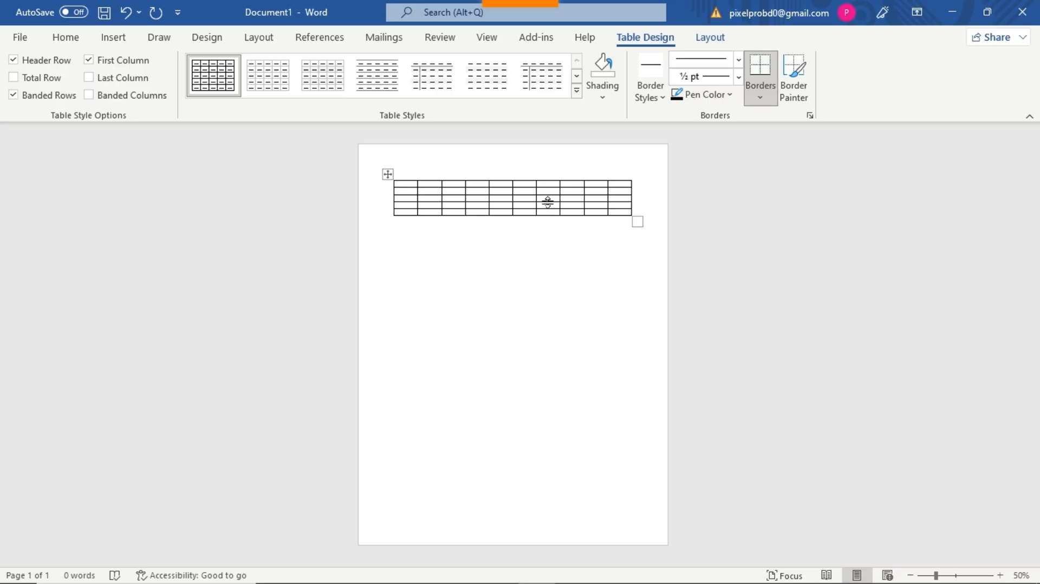
Step: Compare the tools offered inside and outside the table, and browse the table style gallery without applying a style
mouse_move(472, 170)
left_click(511, 248)
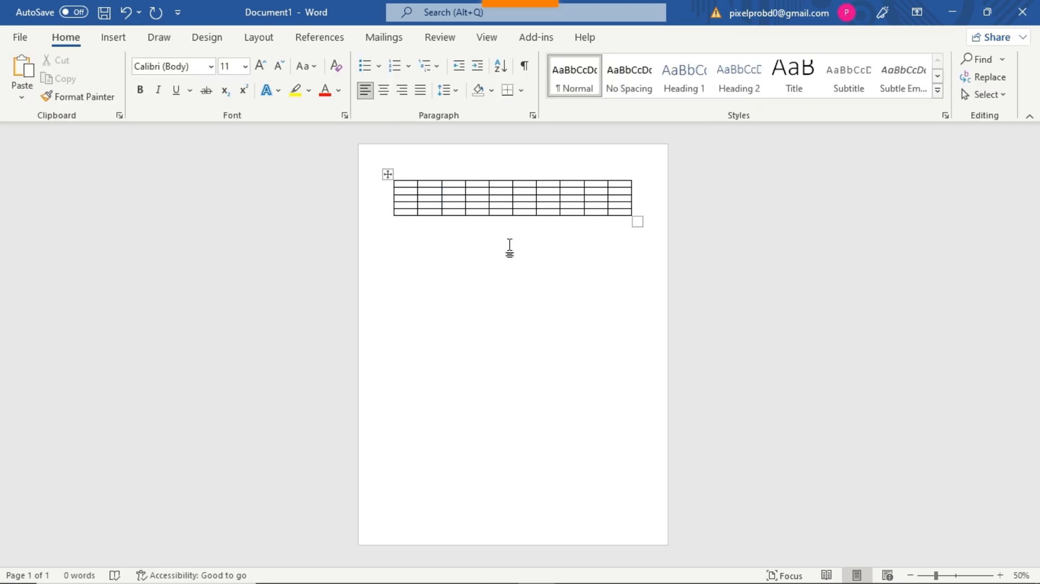
left_click(500, 198)
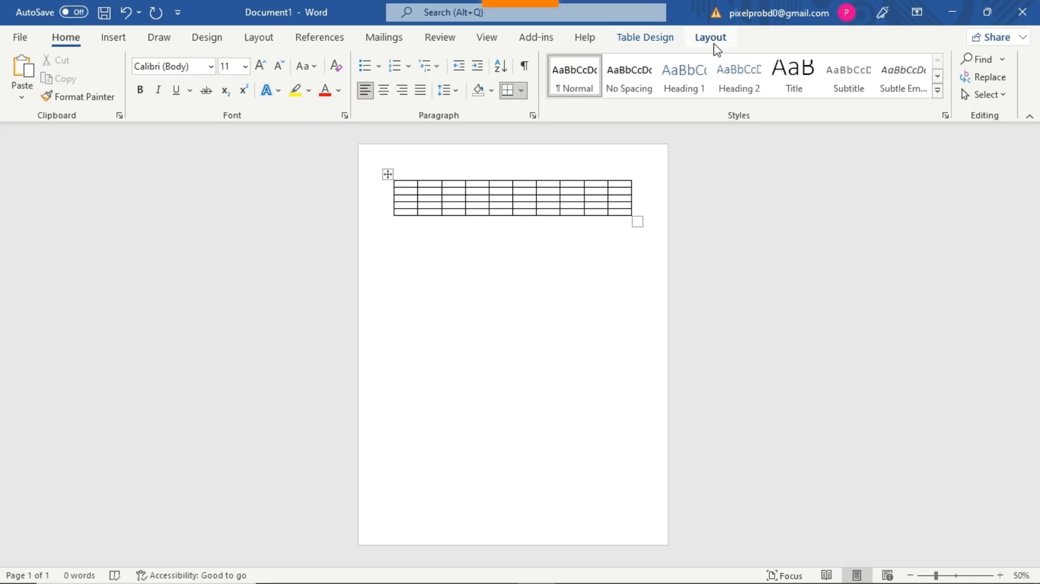
left_click(486, 260)
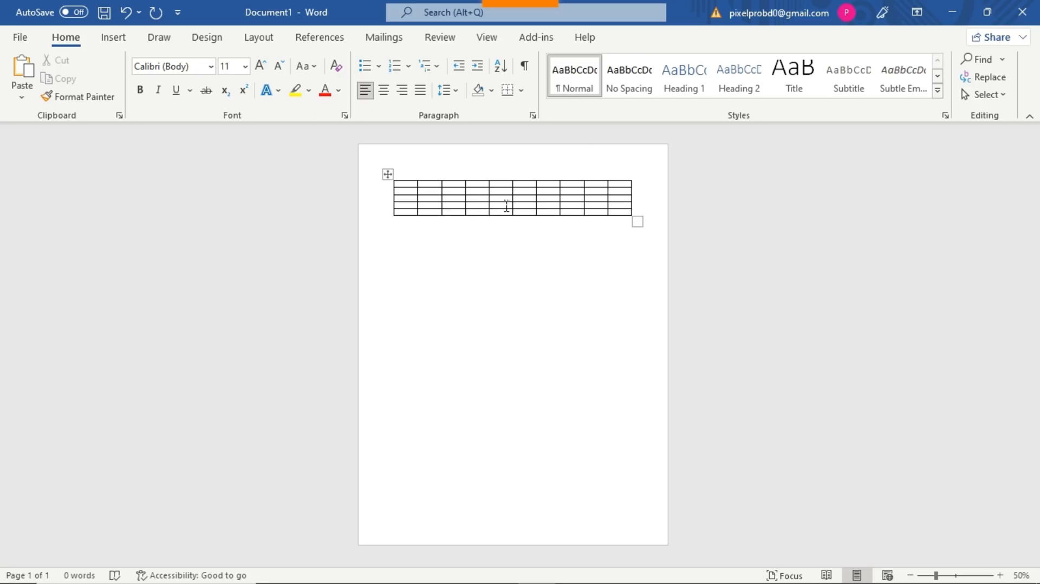
left_click(500, 192)
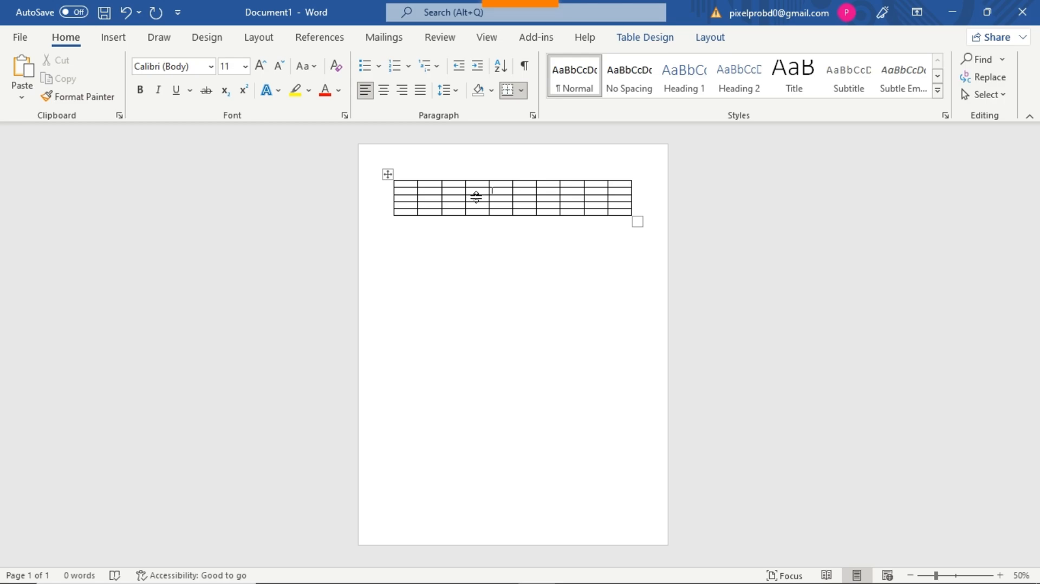
left_click(508, 195)
left_click(646, 38)
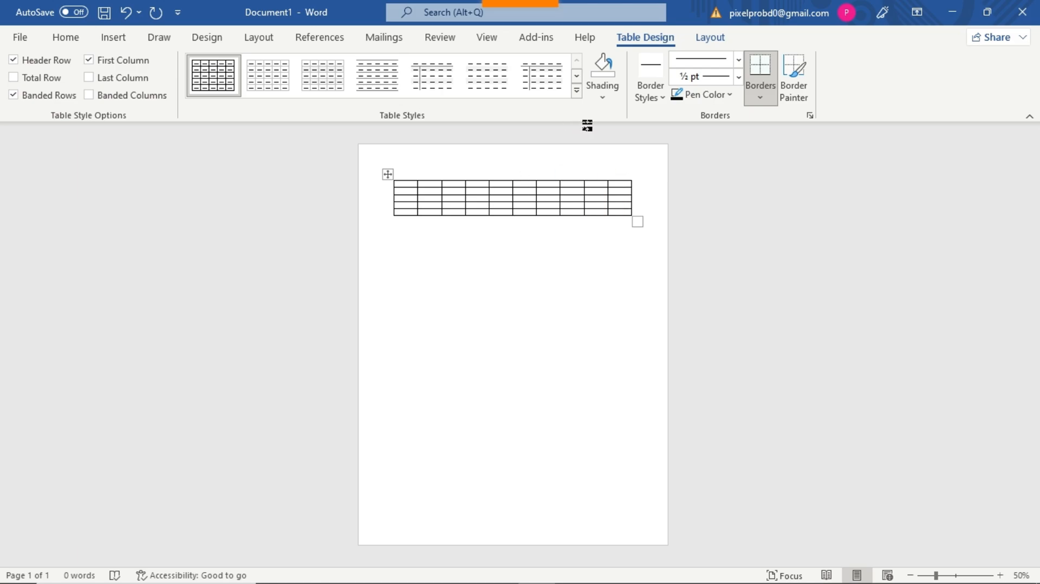
left_click(577, 91)
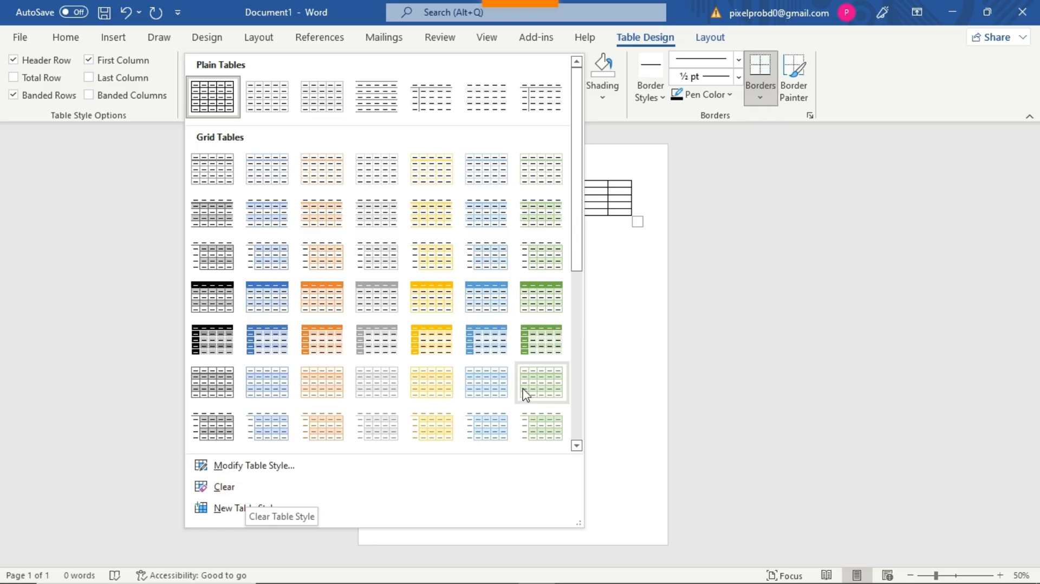
left_click(596, 325)
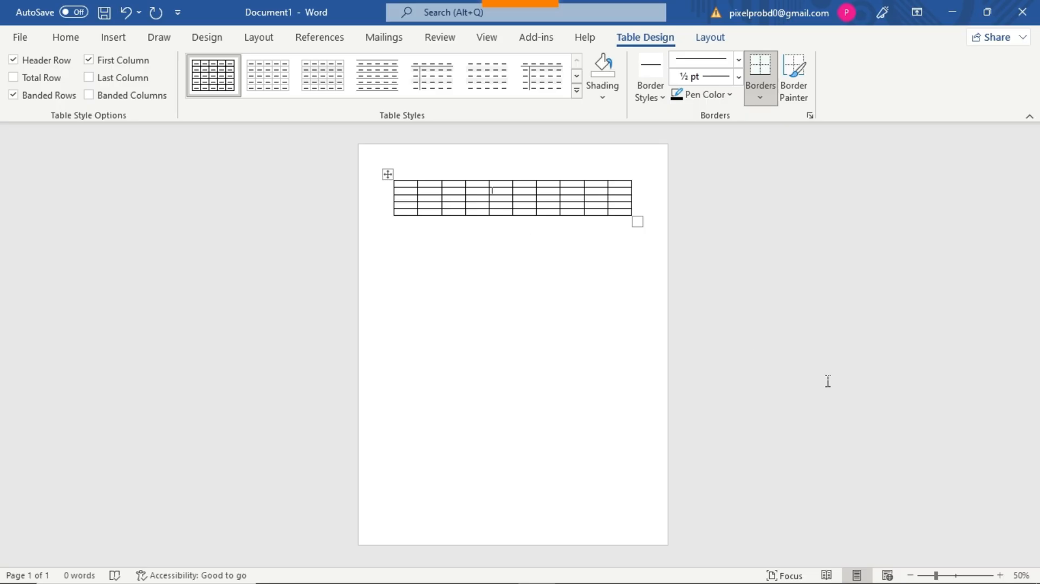
Step: Enter the headings Sl, Name and ID in the first three cells of the table's first row
scroll(827, 381, "up", 6)
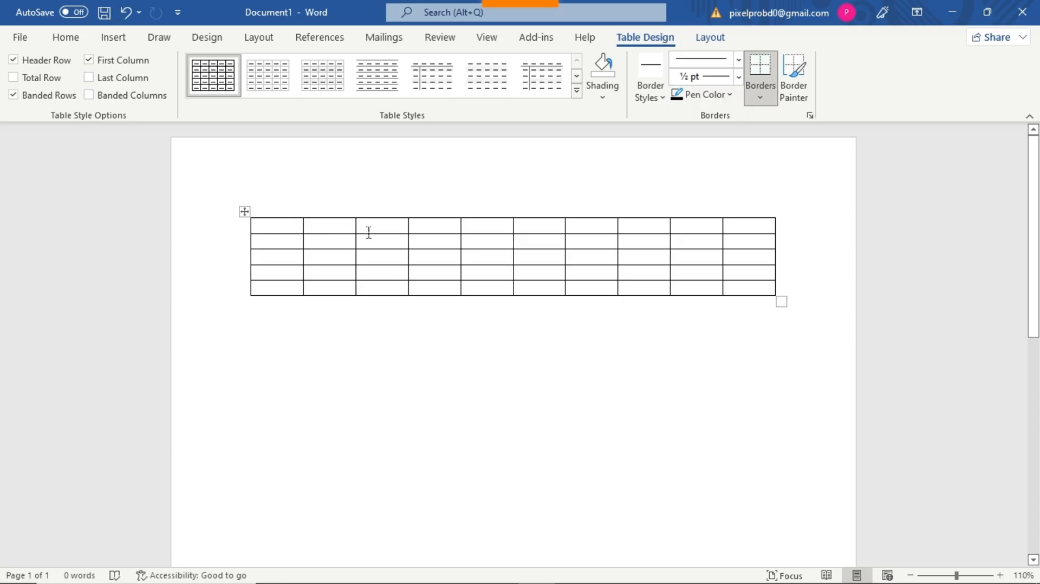
left_click(276, 225)
type("S")
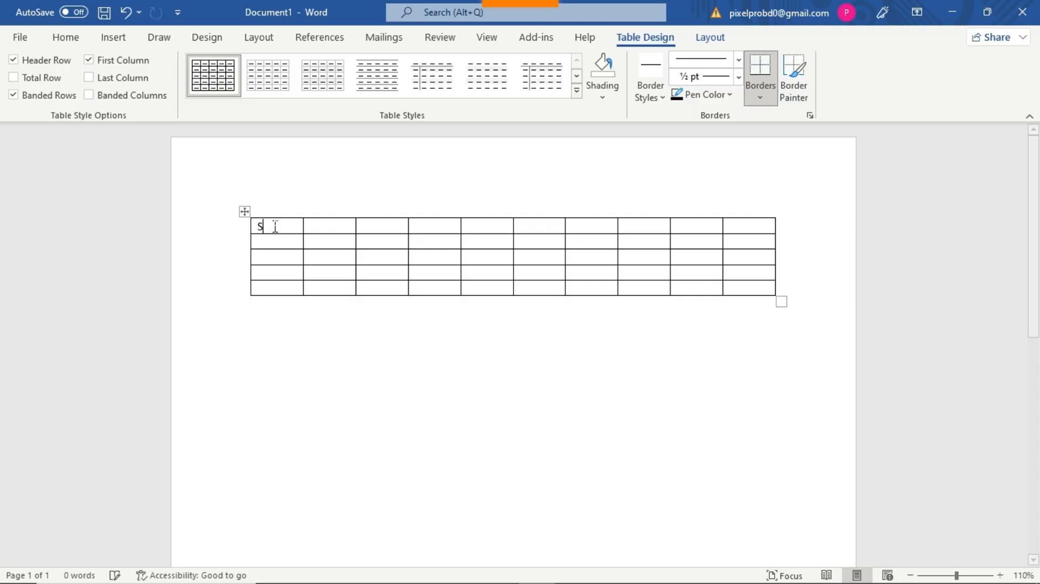
type("l")
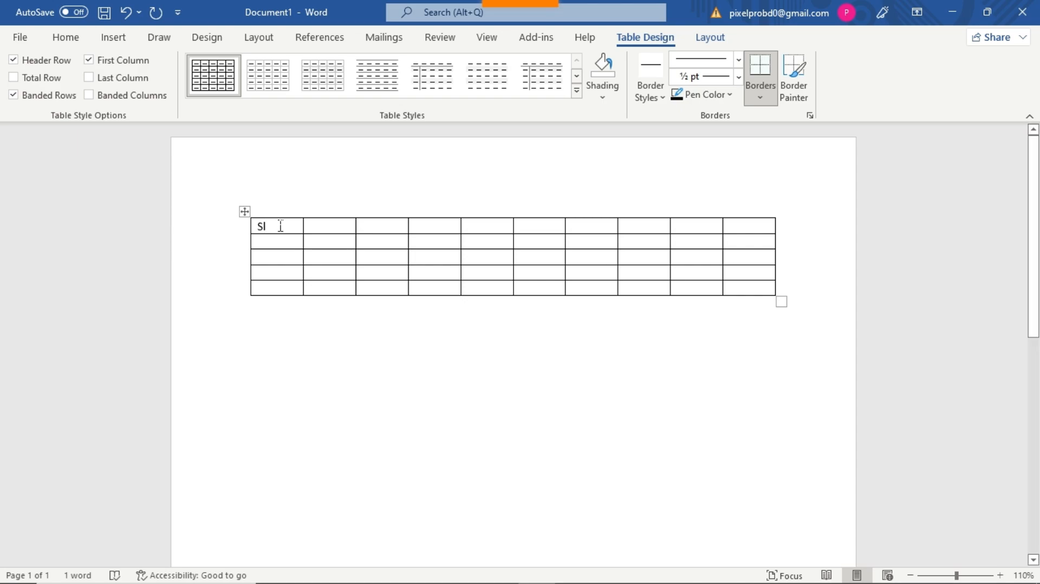
left_click(331, 232)
type("Name")
left_click(396, 227)
type("ID")
left_click(440, 231)
Step: Shade the table's entire header row with a light gray theme color
left_click_drag(262, 227, 755, 227)
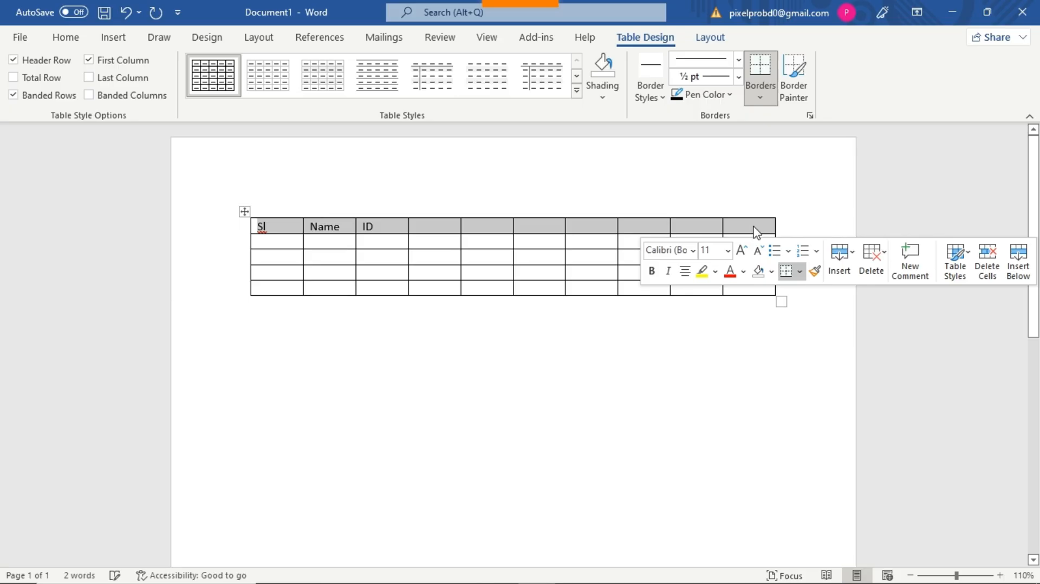
left_click(608, 95)
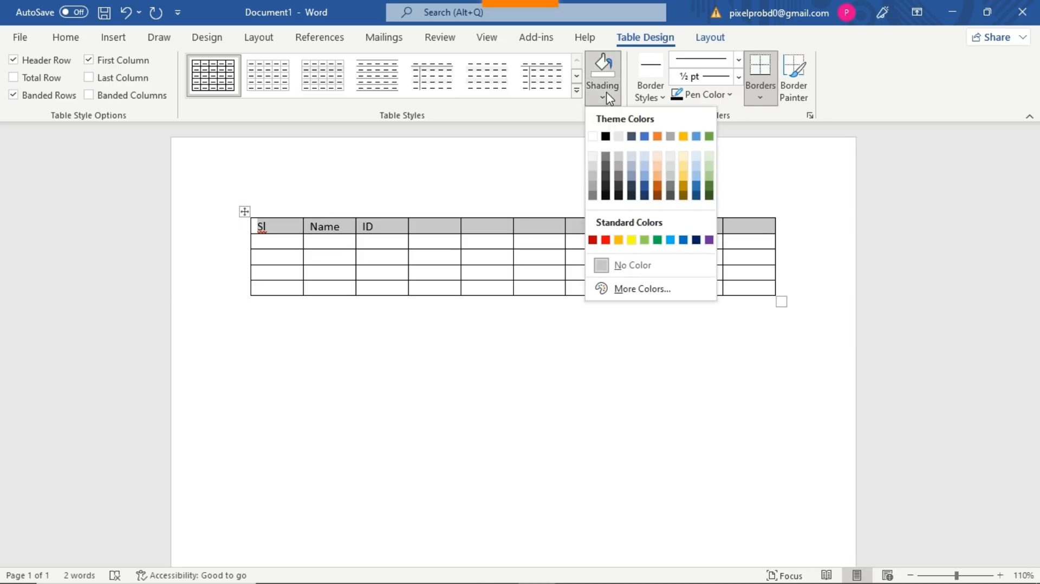
left_click(594, 164)
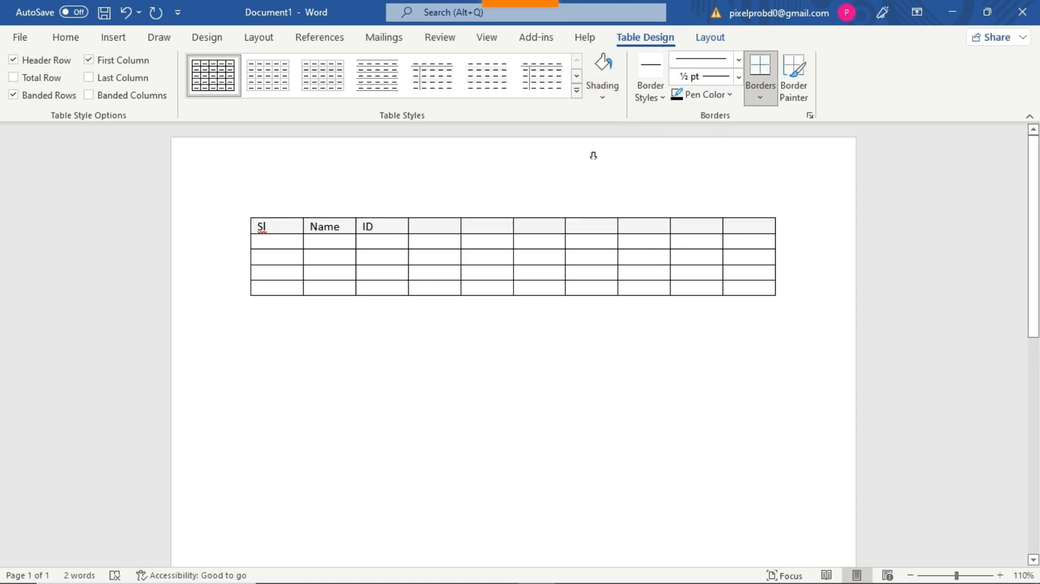
left_click(279, 224)
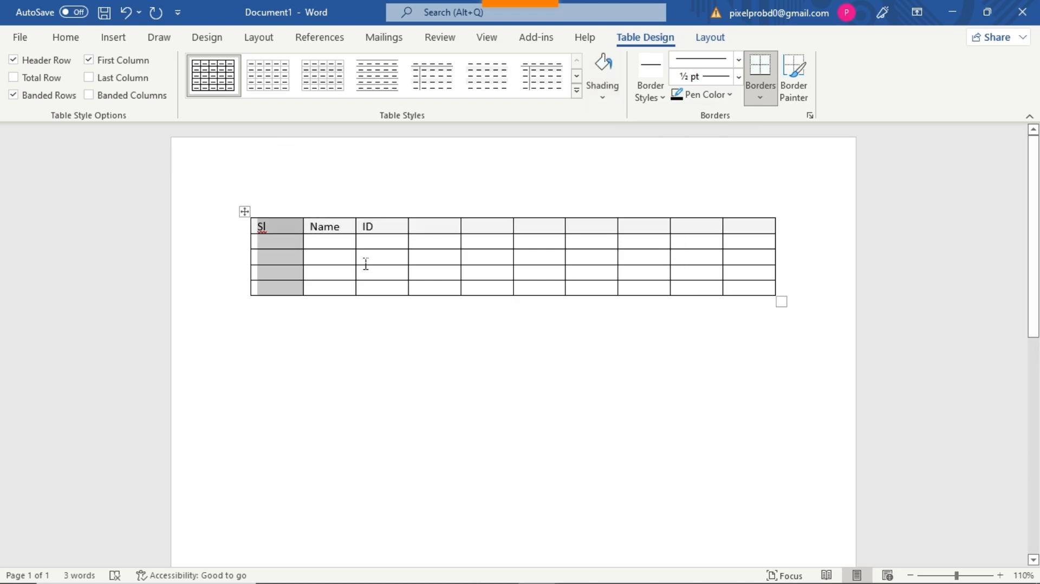
left_click(365, 336)
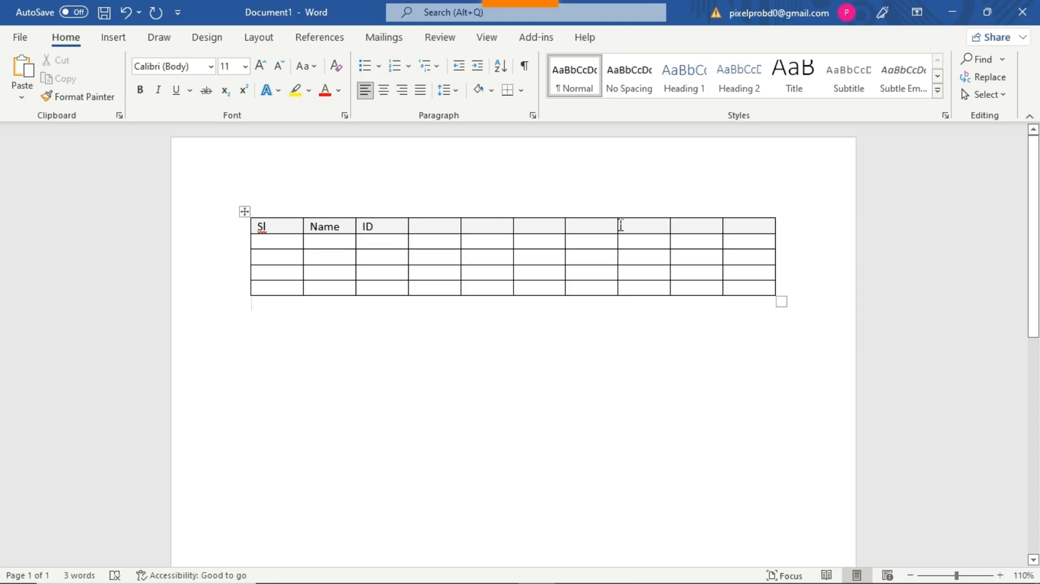
Step: Activate Border Painter for the table with the black double-line border style and change its pen color to orange
left_click(374, 227)
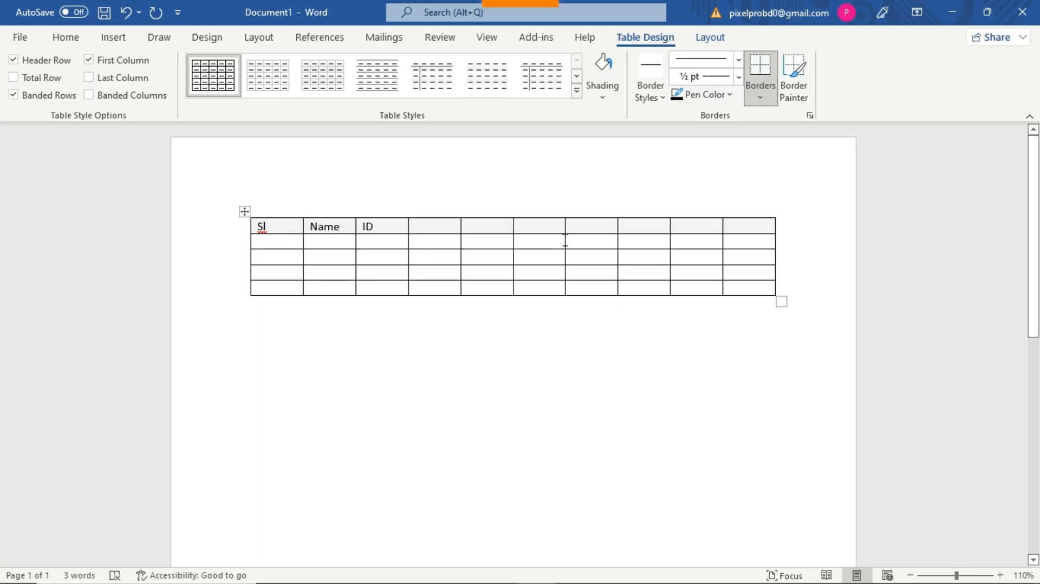
left_click(800, 99)
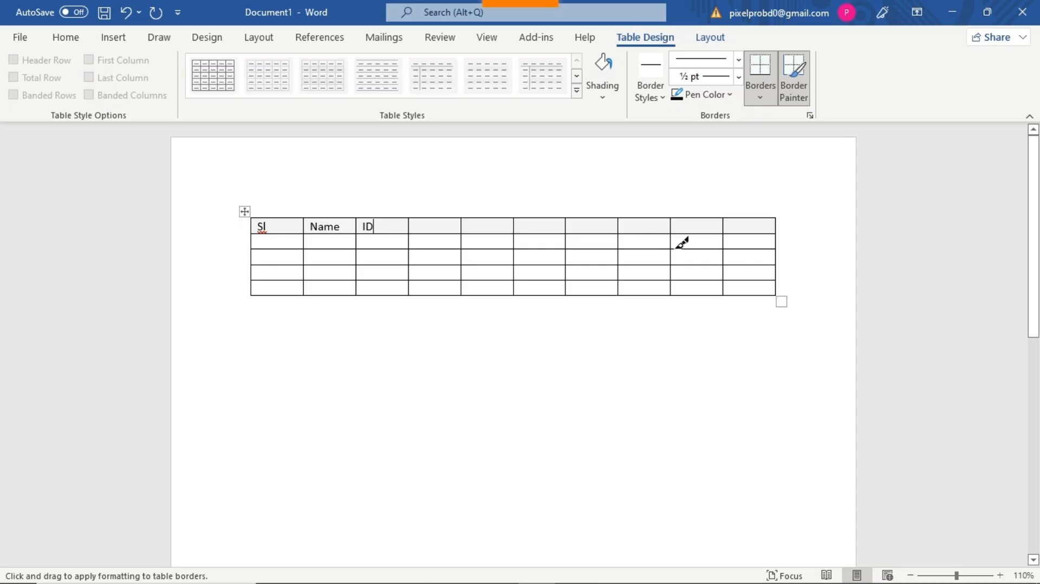
left_click(665, 102)
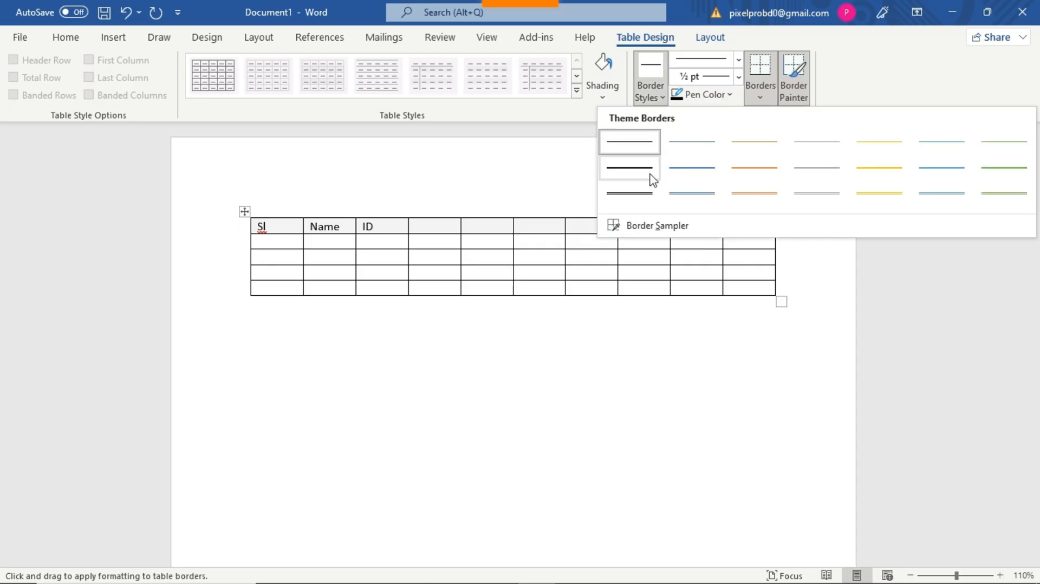
left_click(650, 194)
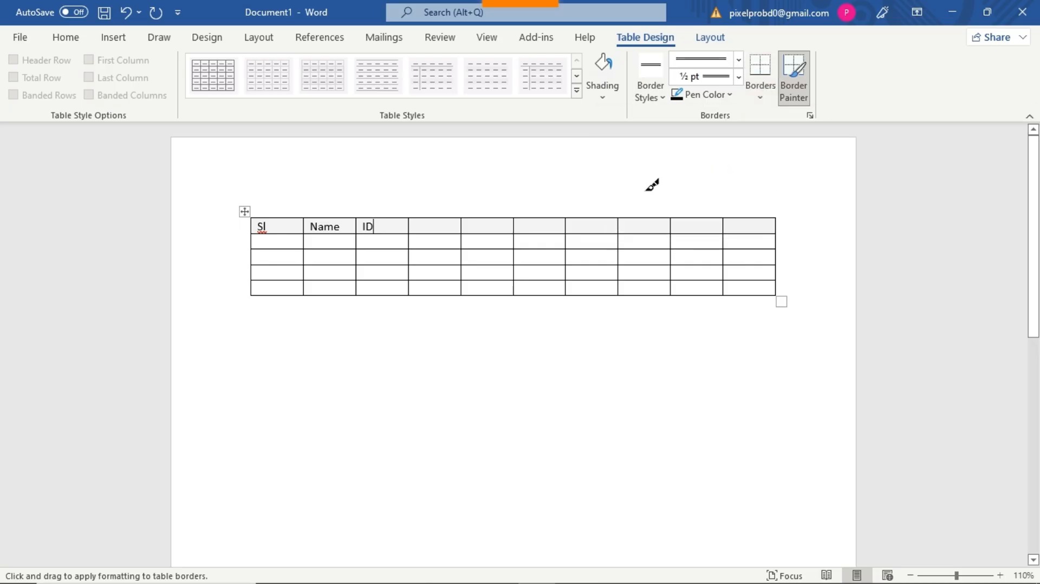
left_click(739, 76)
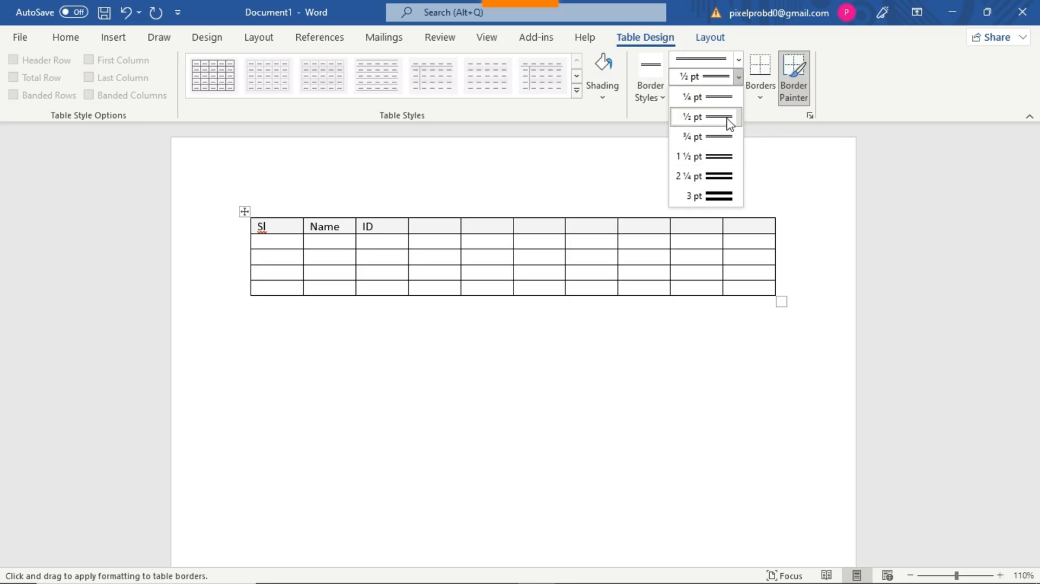
left_click(739, 76)
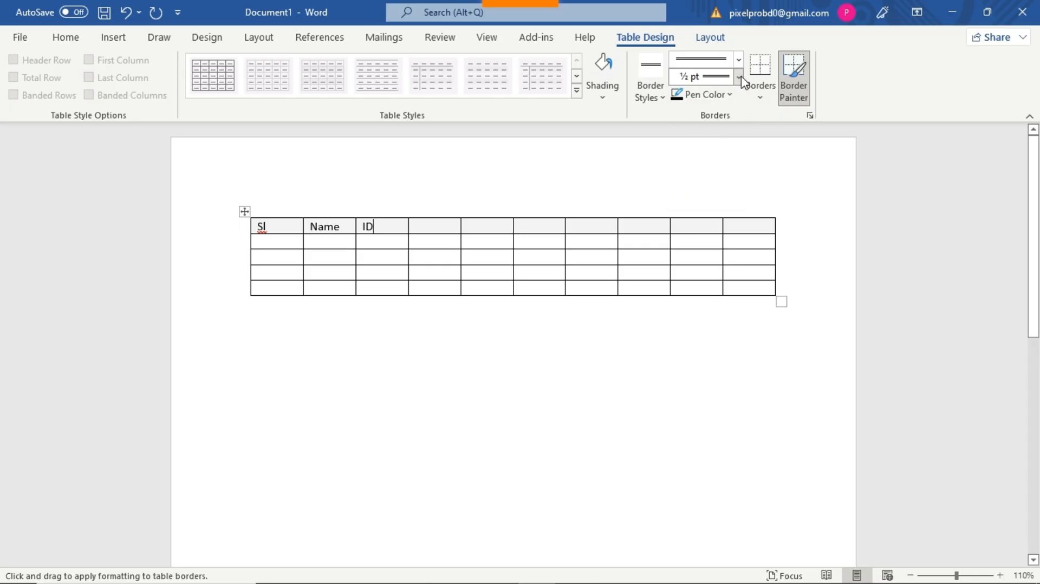
left_click(730, 96)
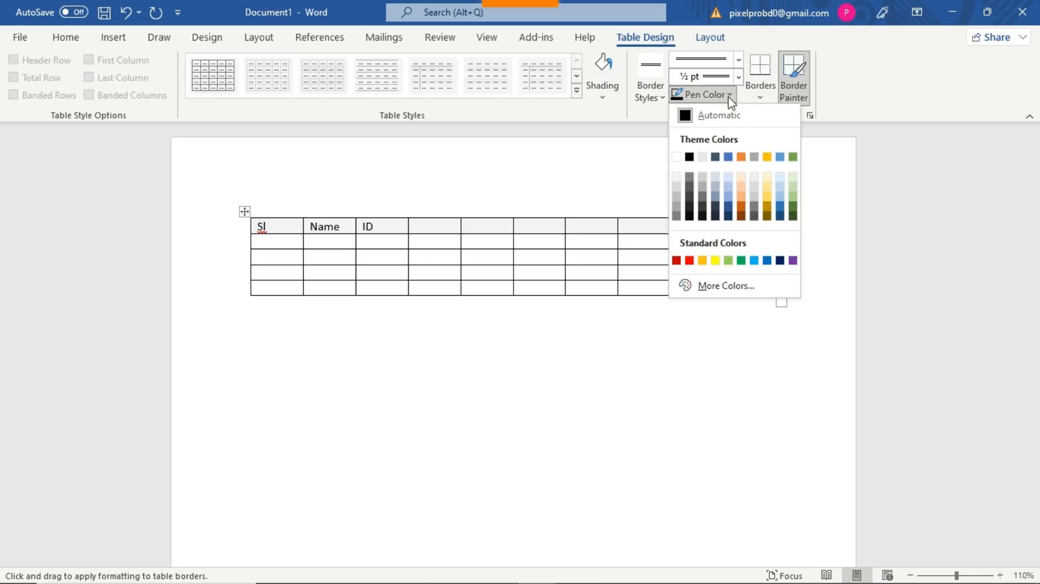
left_click(741, 157)
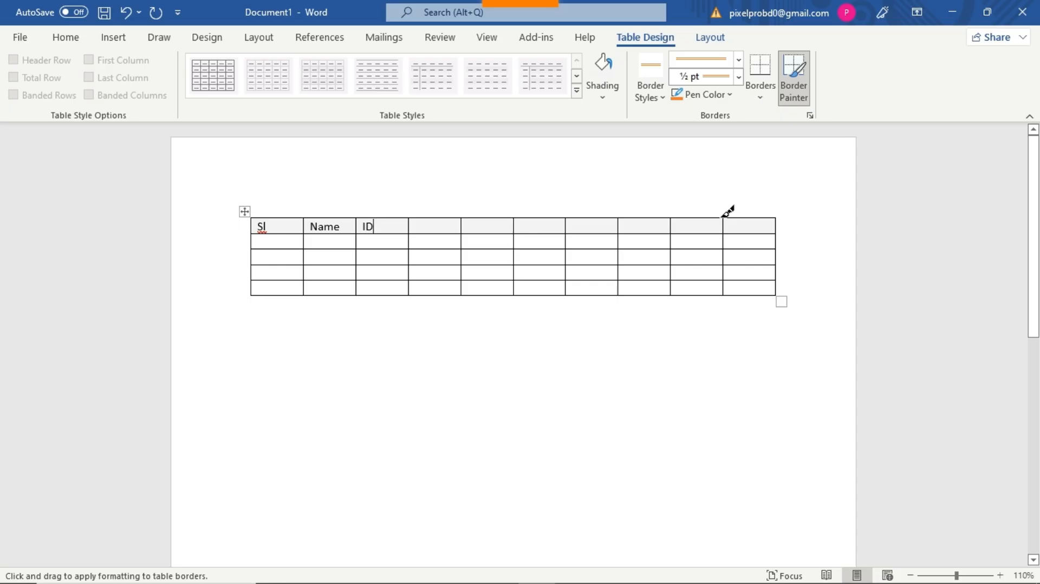
Step: Try painting orange borders down the last column's left edge and across the last four columns' top edge, undo both and stop Border Painter
left_click_drag(724, 218, 725, 295)
left_click_drag(567, 217, 775, 218)
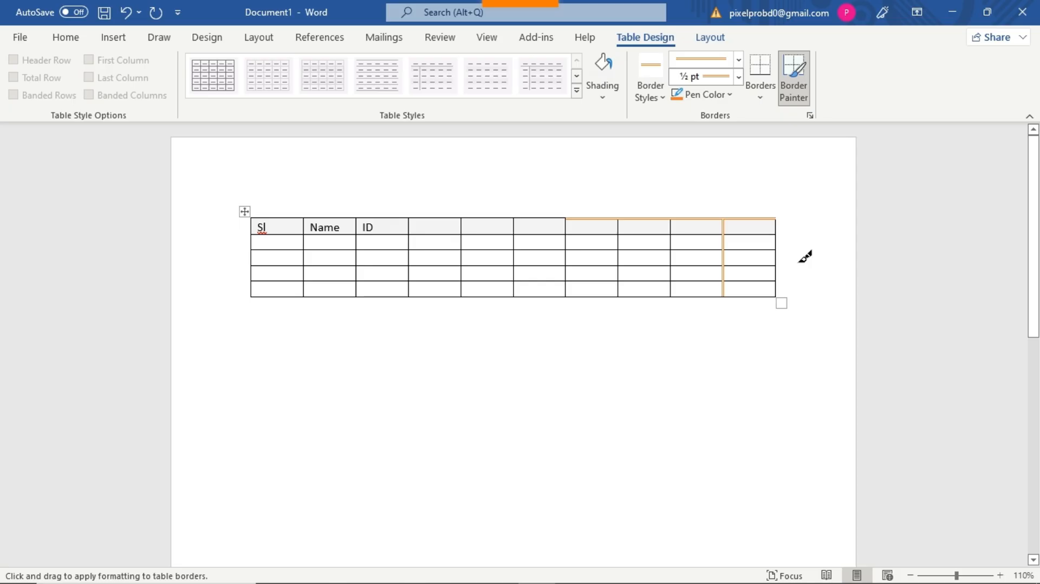
key("ctrl+z")
key("ctrl+z")
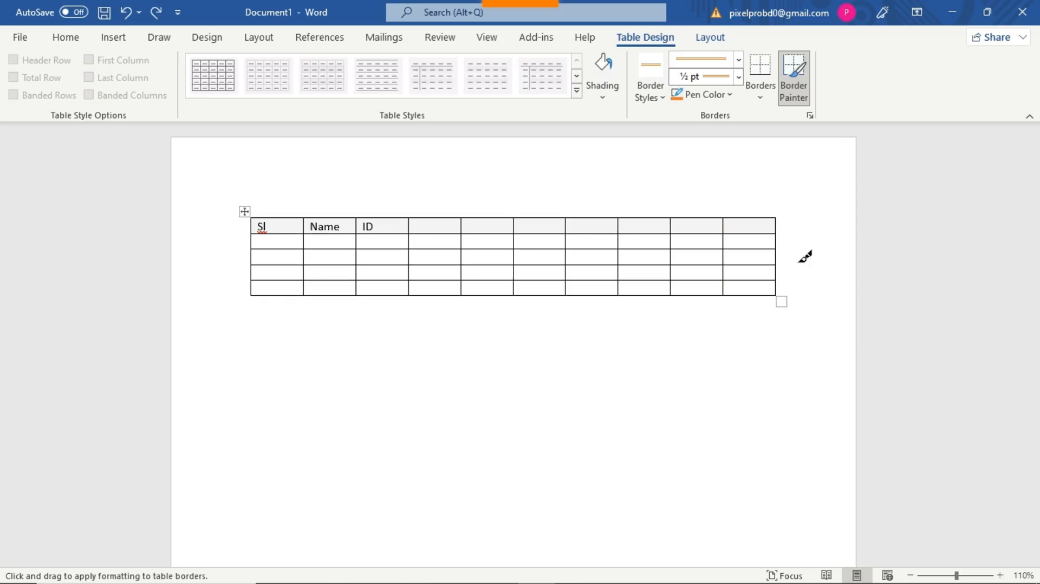
left_click(795, 101)
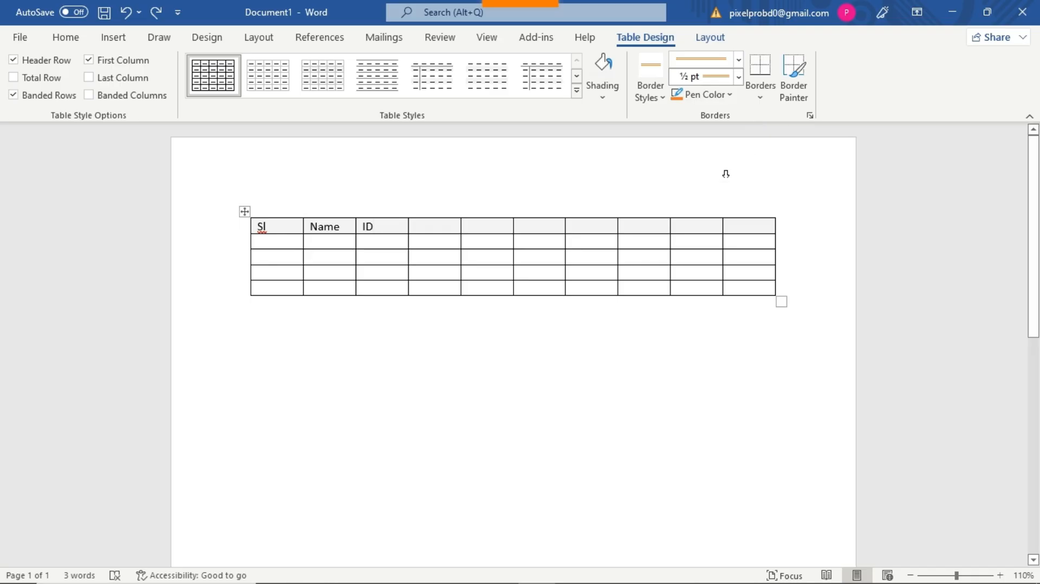
Step: Select the single cell in the third row of the ID column with the table's Select Cell command
left_click(710, 39)
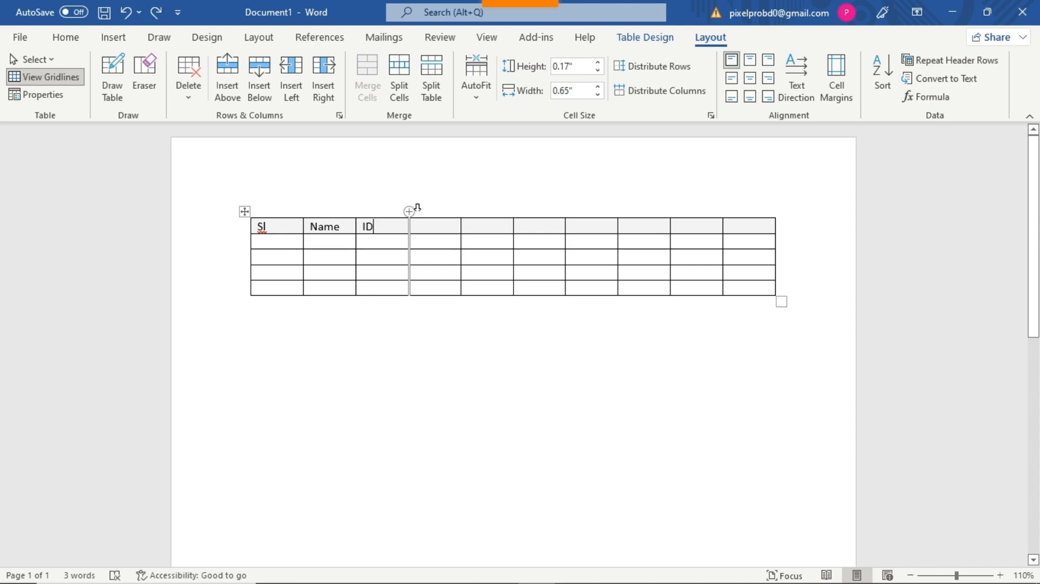
left_click(48, 63)
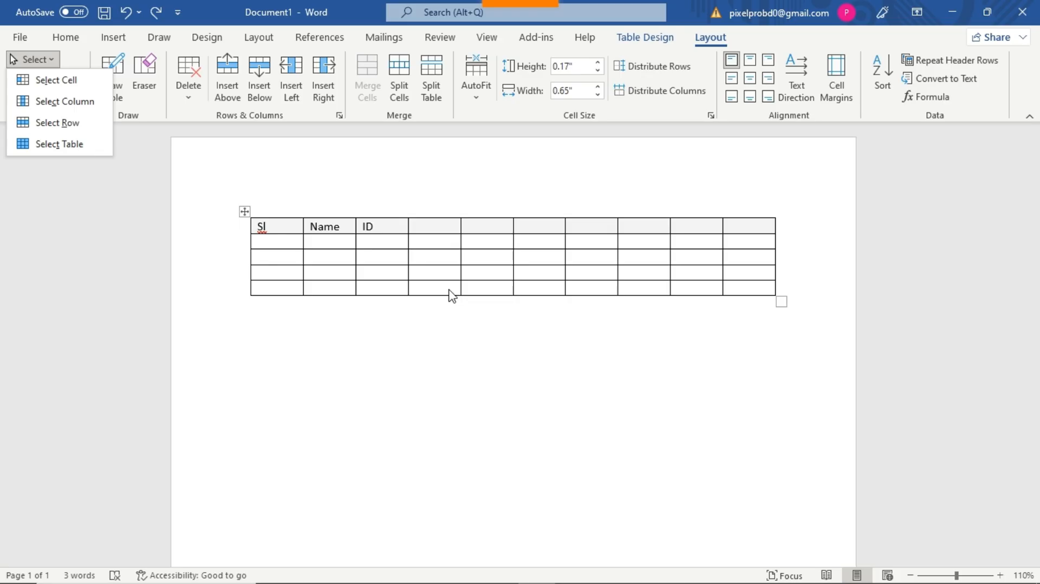
left_click(391, 259)
left_click(390, 258)
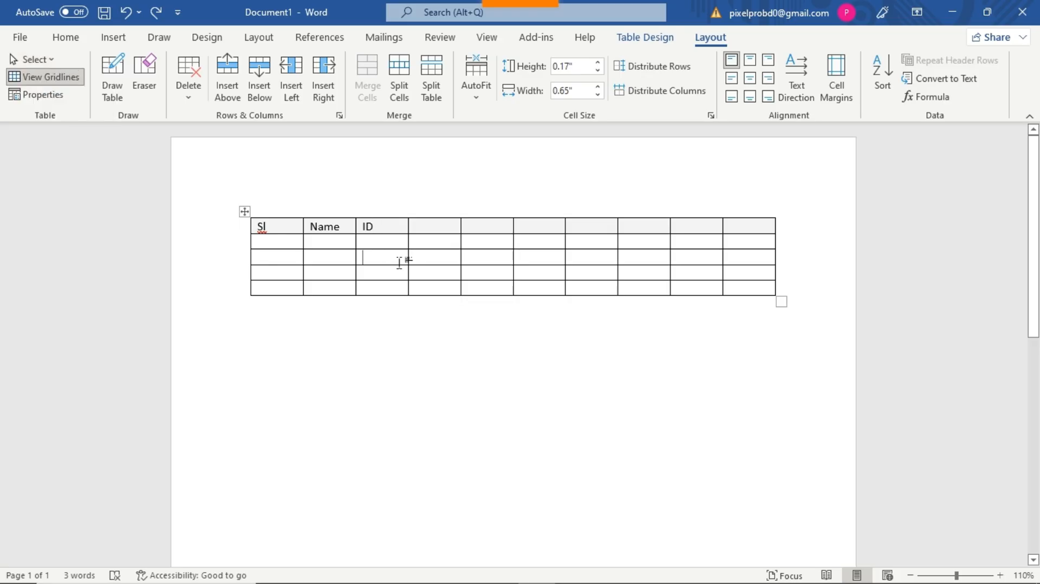
left_click(54, 58)
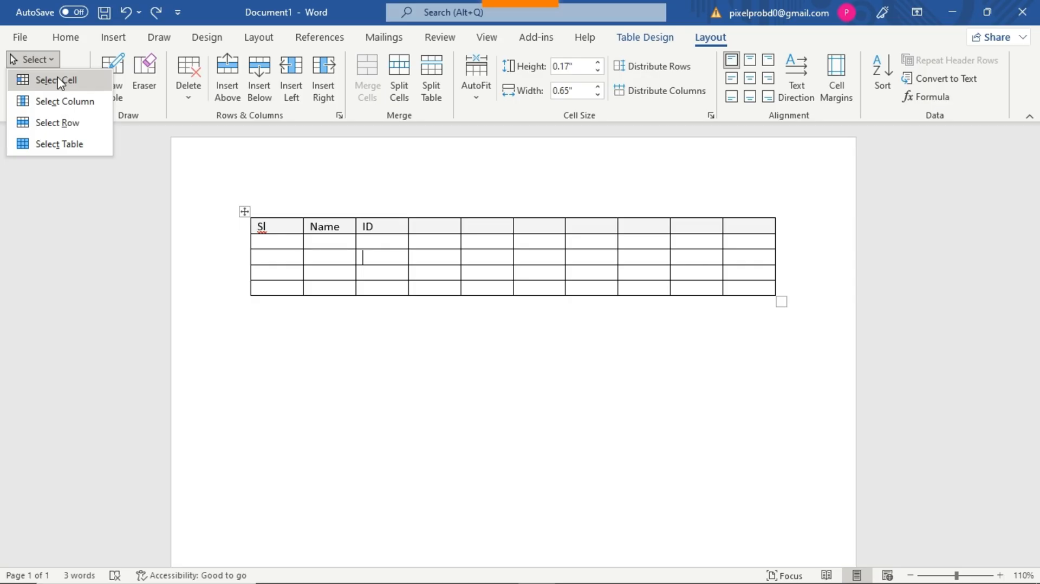
left_click(59, 82)
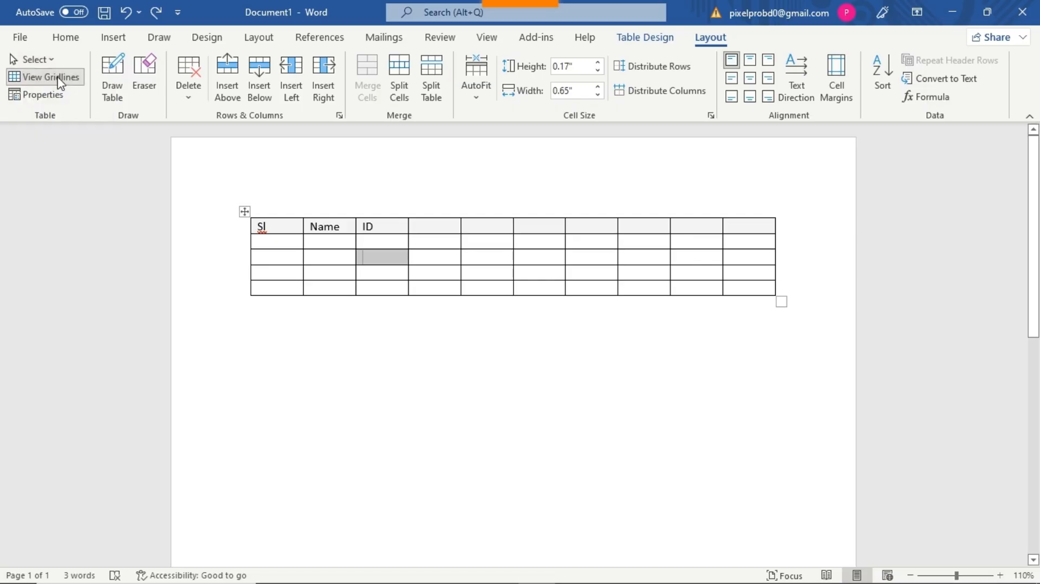
Step: Select the whole Sl column with Select Column, and the table's entire third row with Select Row
left_click(277, 259)
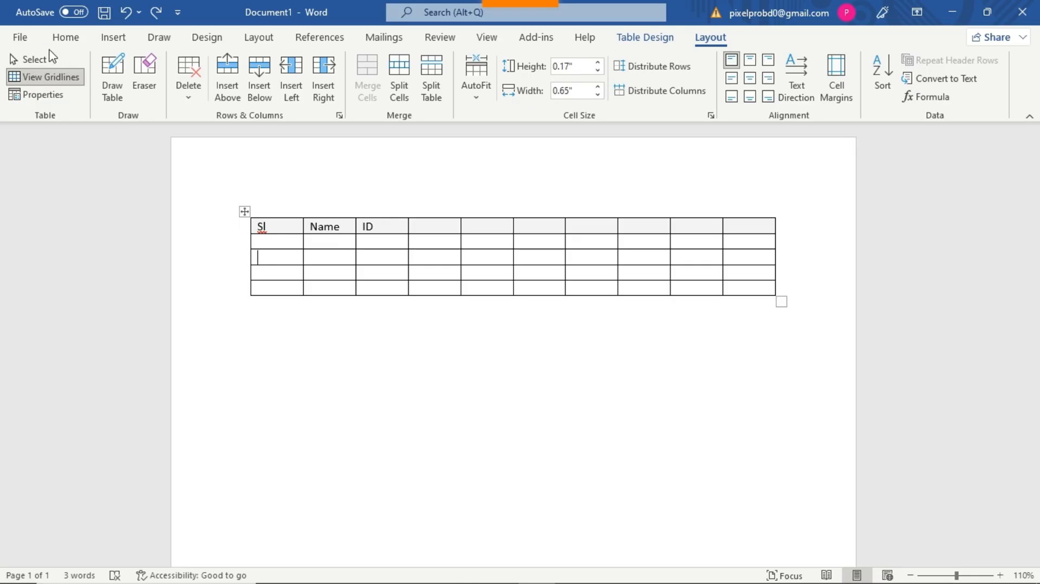
left_click(13, 59)
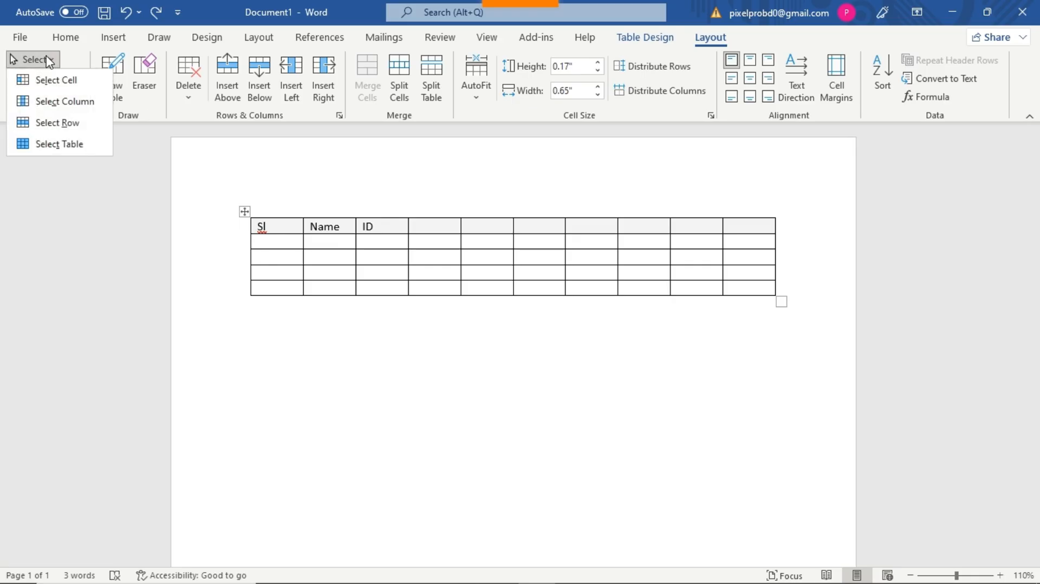
left_click(61, 103)
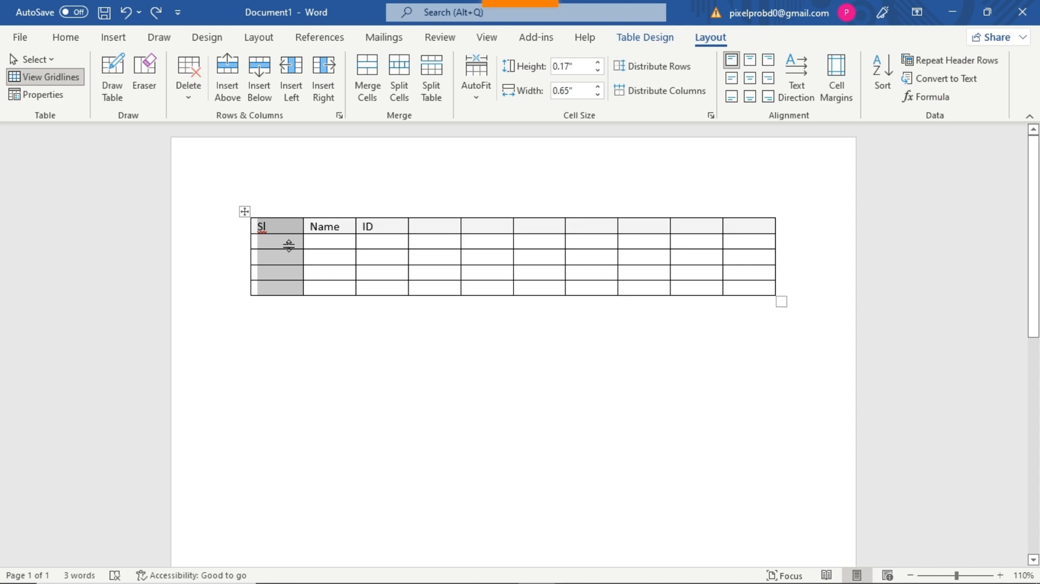
left_click(314, 257)
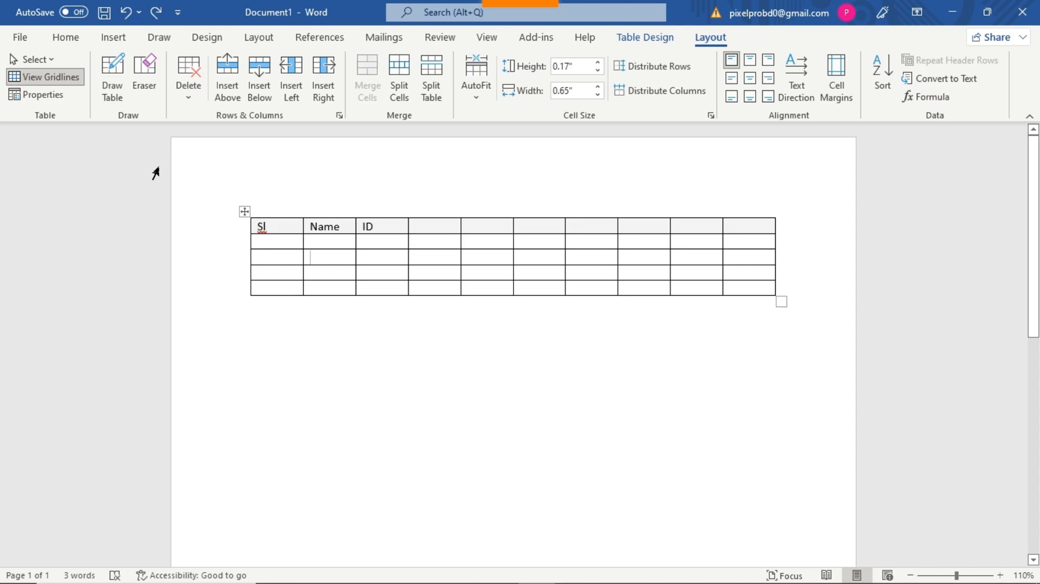
left_click(56, 60)
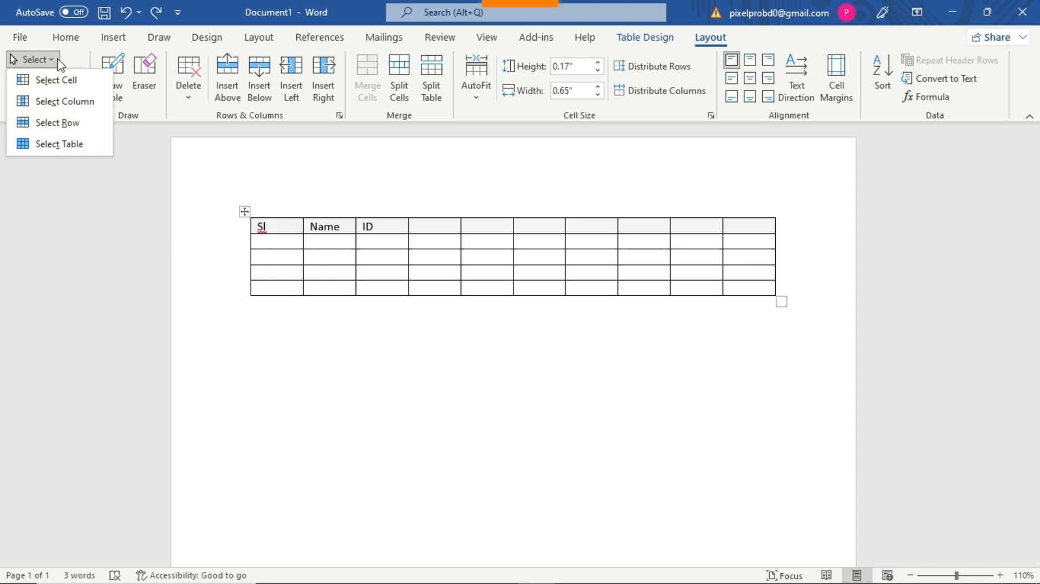
left_click(64, 124)
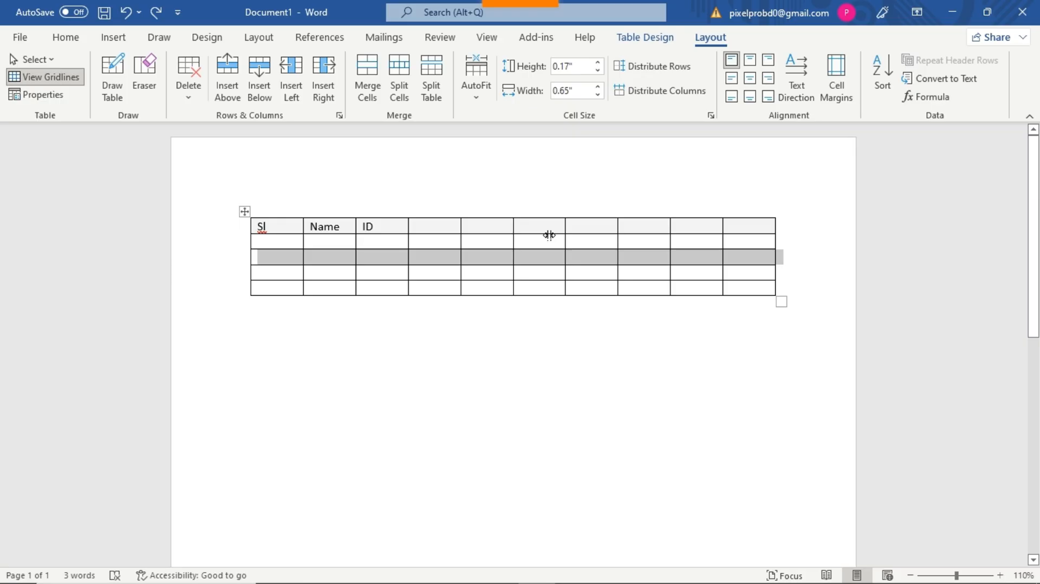
Step: Try selecting the entire table, the Name column alone, and the whole table directly on the page, clearing the selection at the end
left_click(44, 61)
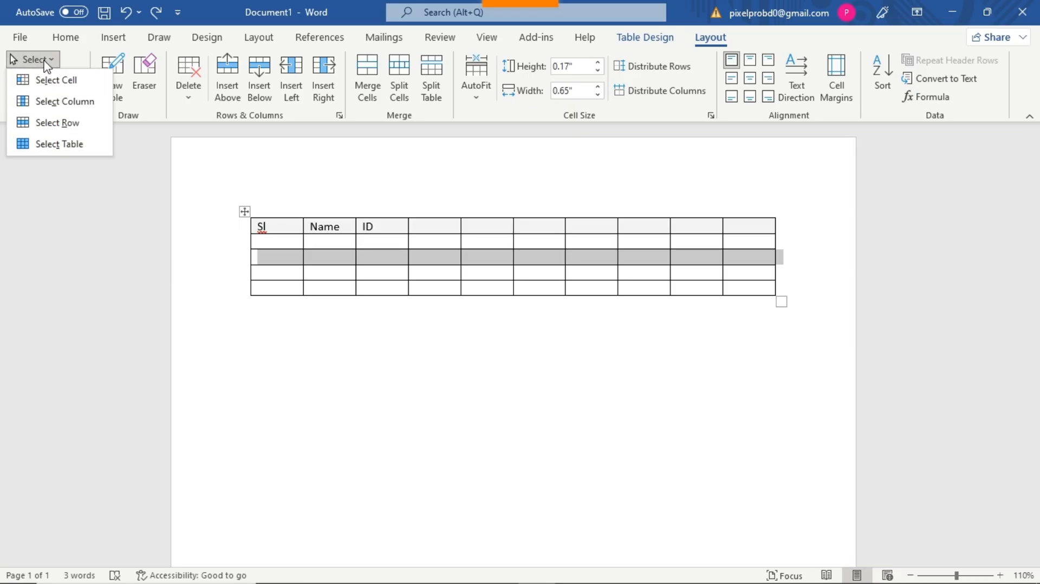
left_click(60, 143)
left_click(329, 202)
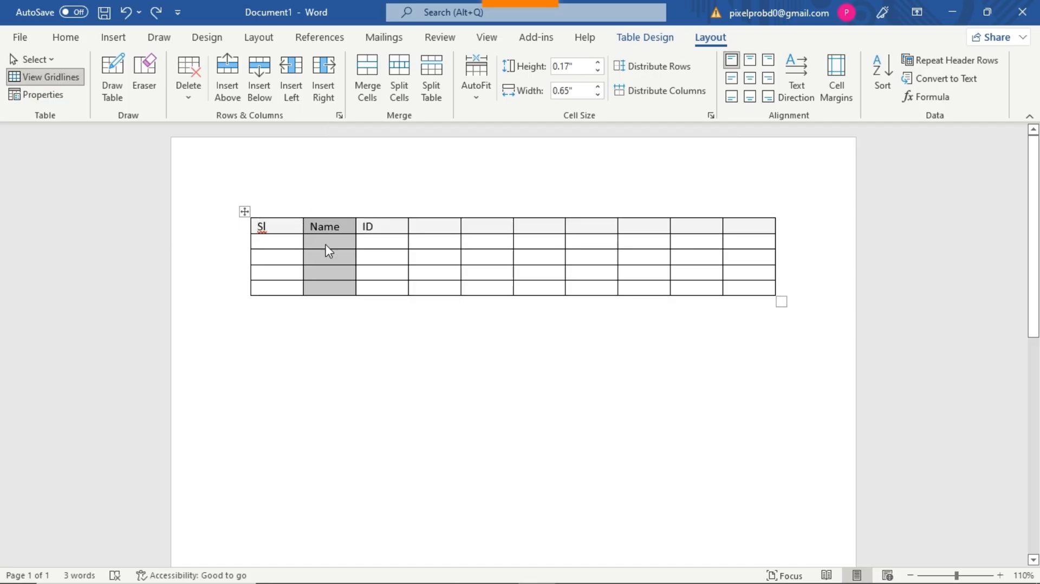
left_click(418, 313)
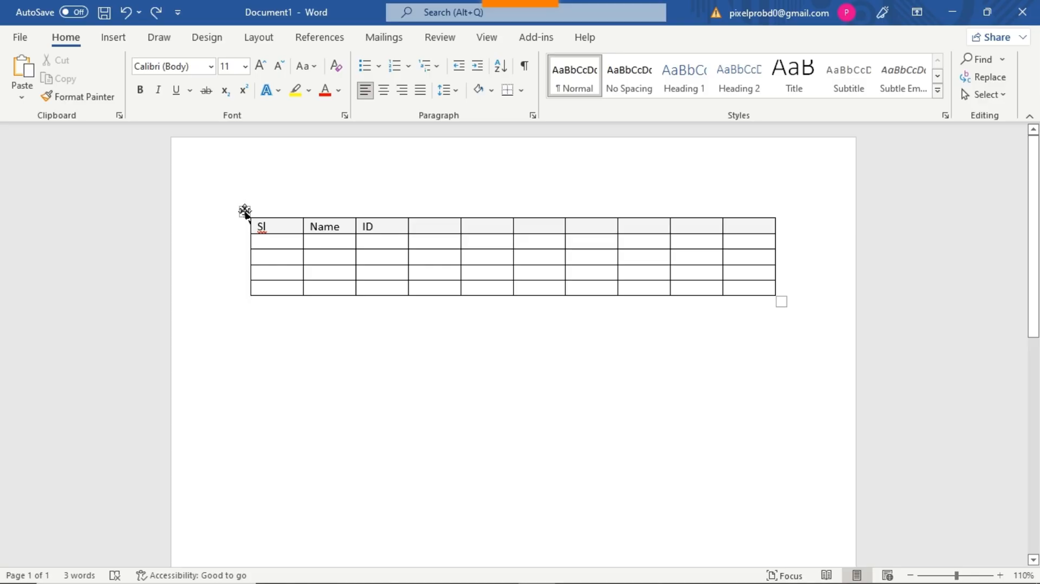
left_click(245, 212)
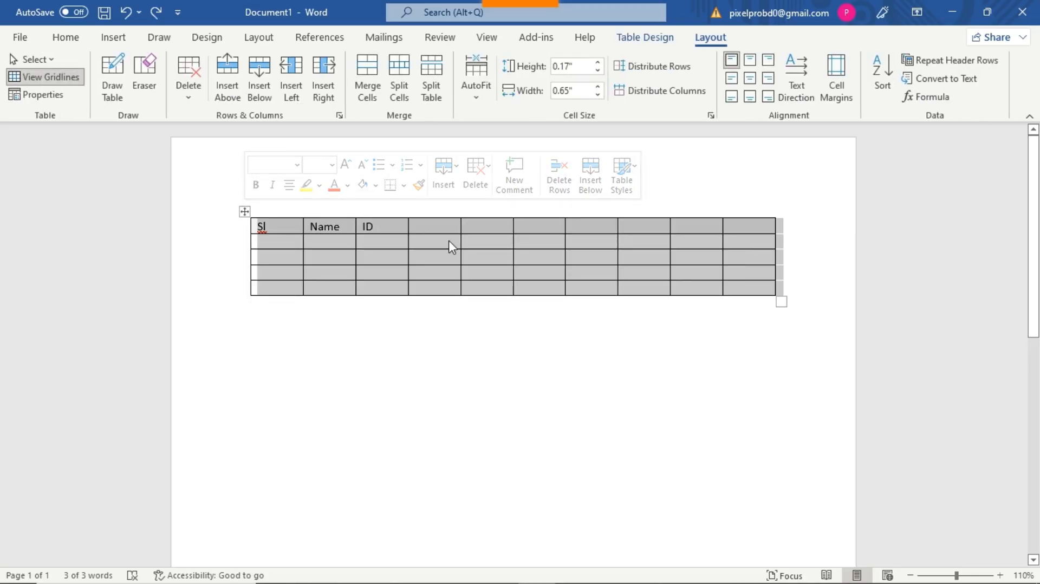
left_click(651, 324)
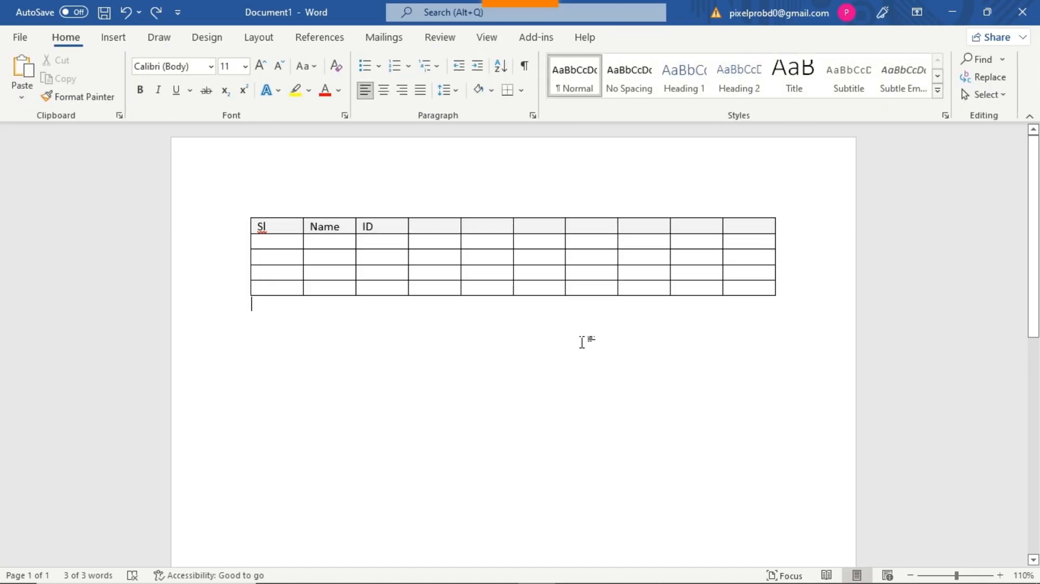
Step: Review the table, row and column size settings in Table Properties for a fourth-column cell, including the width's measurement units
left_click(449, 279)
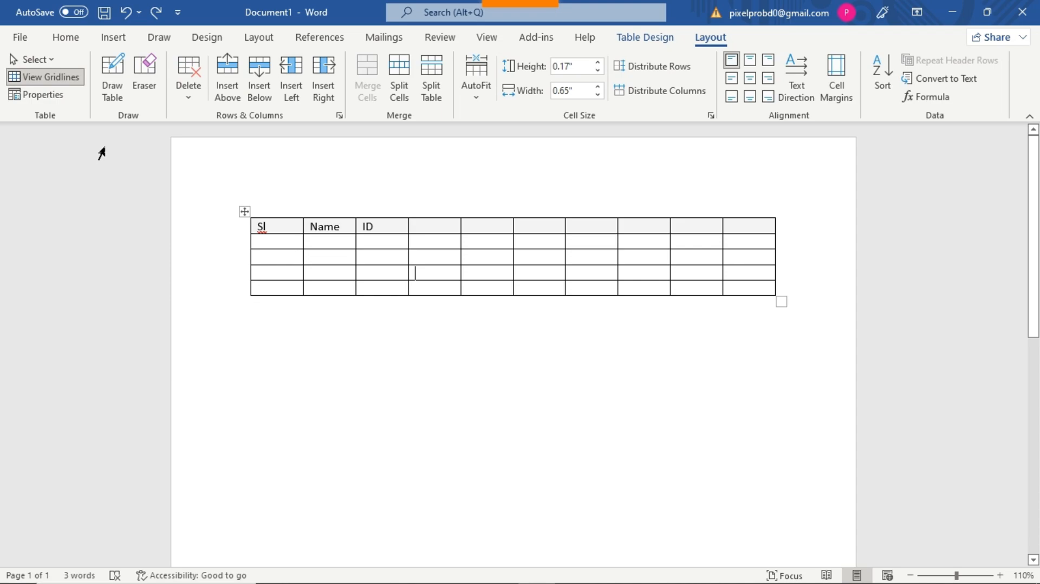
left_click(62, 95)
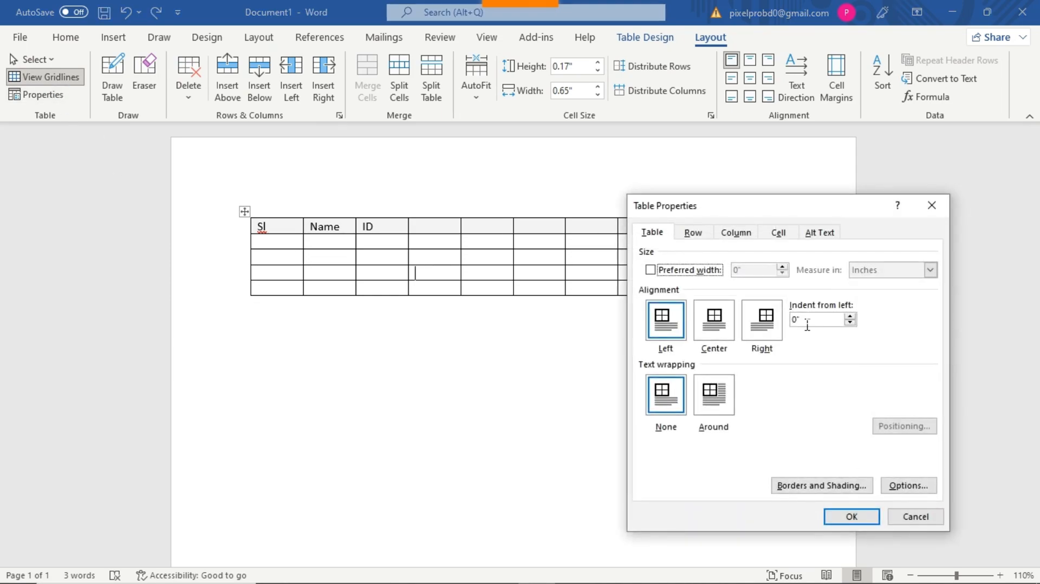
left_click(690, 238)
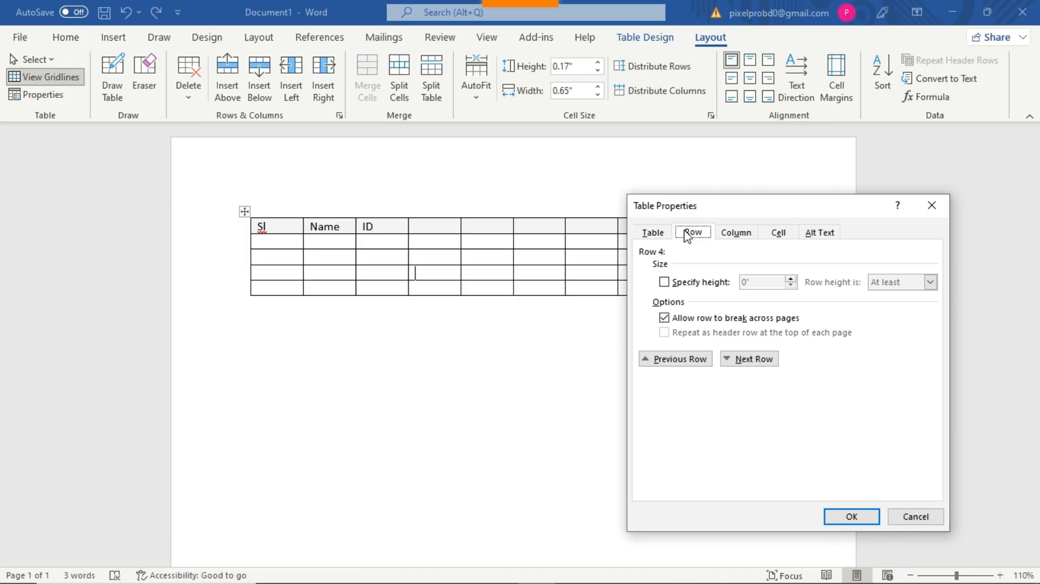
left_click(645, 232)
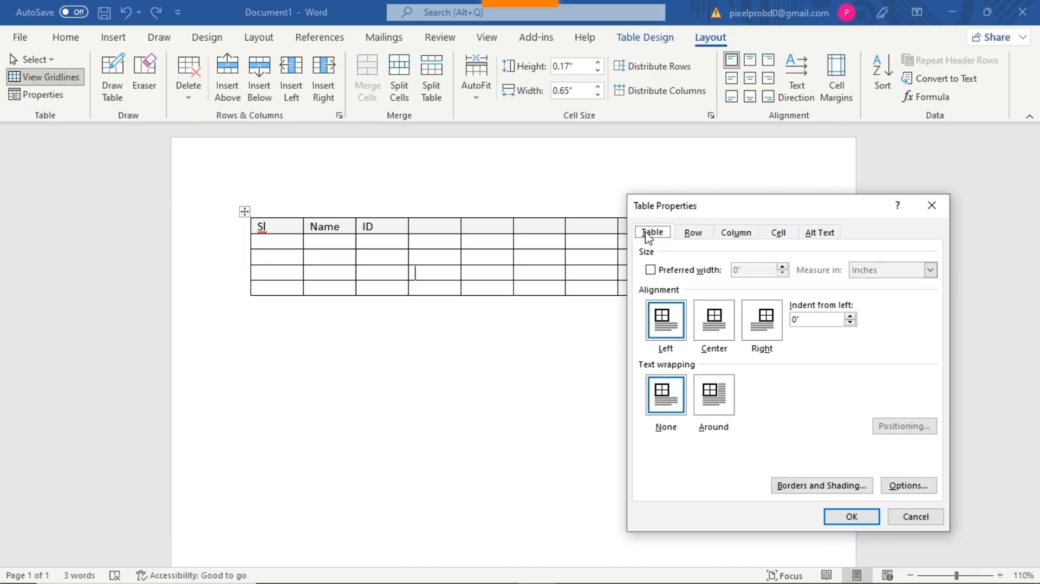
left_click(688, 234)
left_click(738, 233)
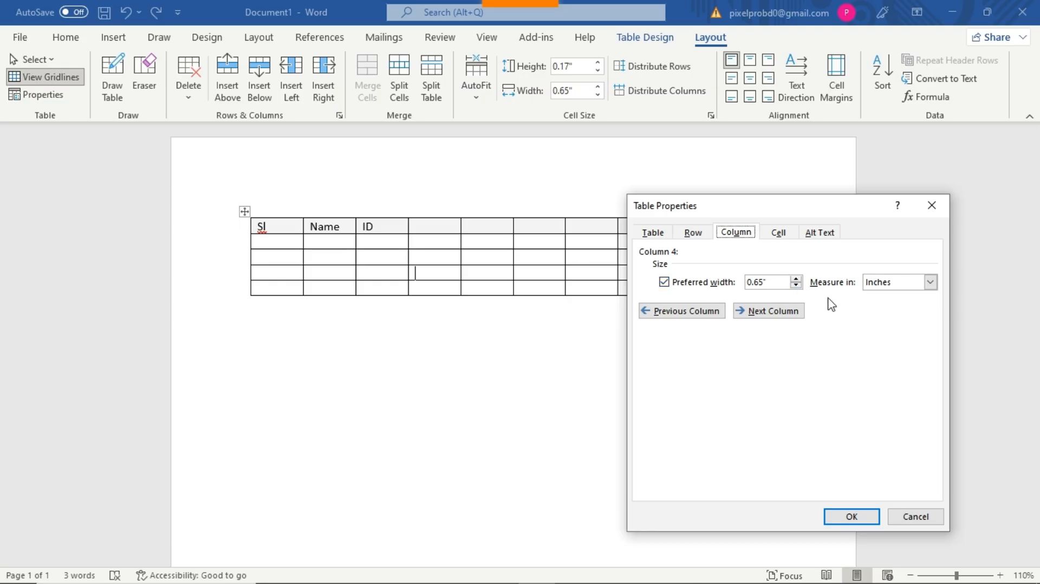
left_click(930, 283)
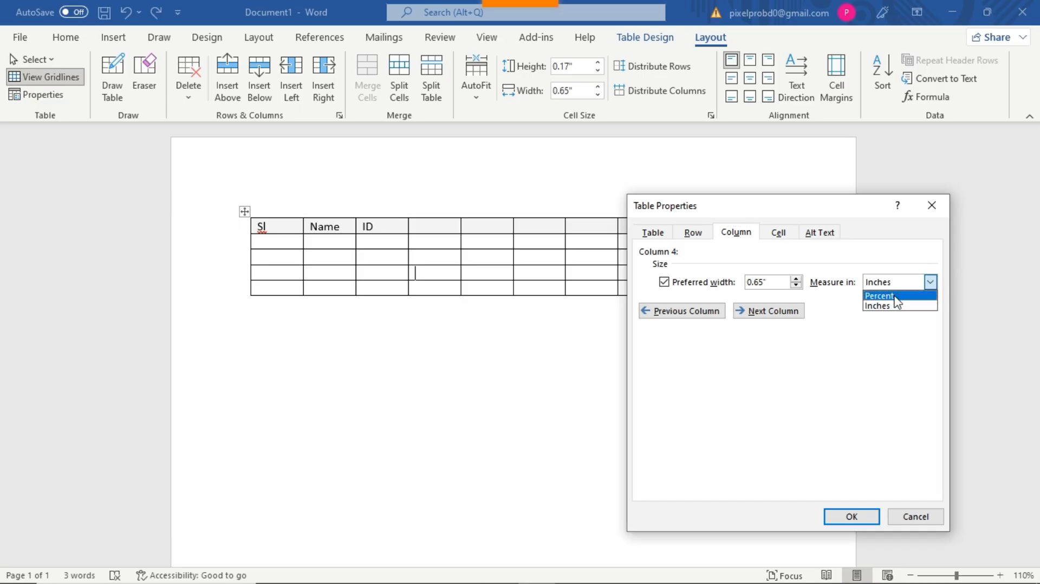
left_click(930, 282)
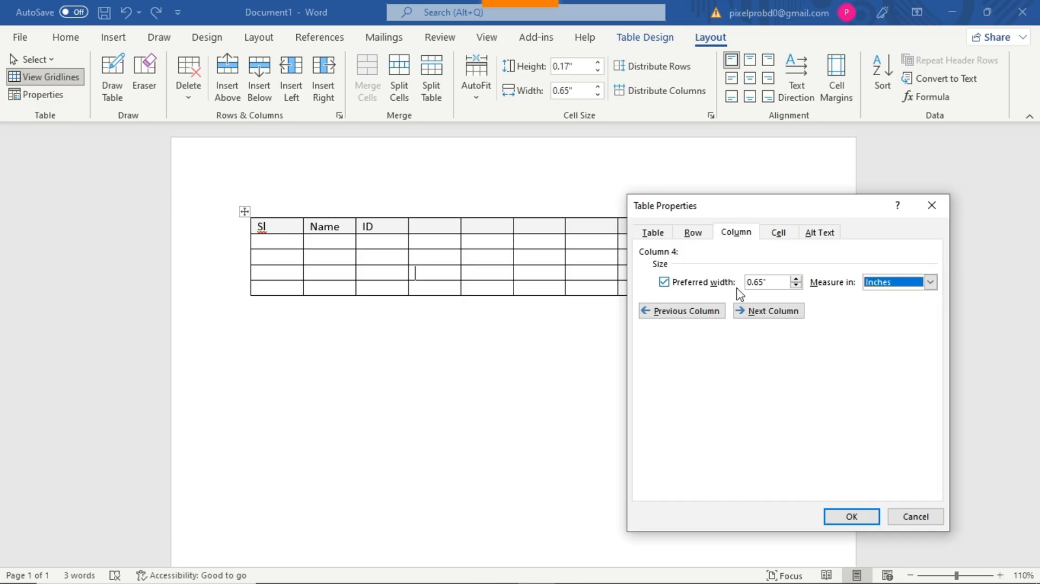
key("Return")
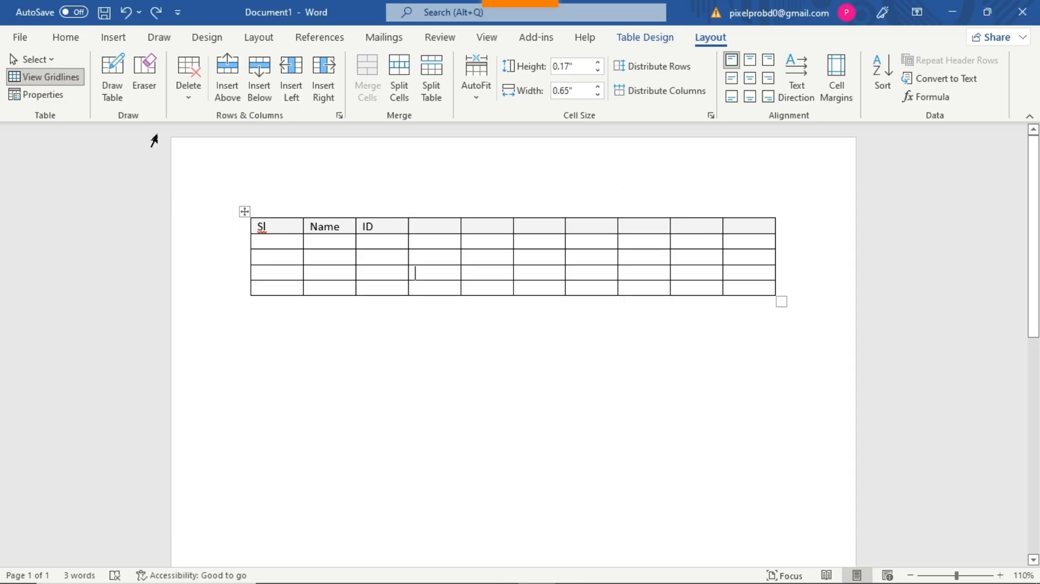
Step: Draw an orange vertical cell border with Draw Table down the middle of the seventh column, from the second to the fifth row
left_click(115, 94)
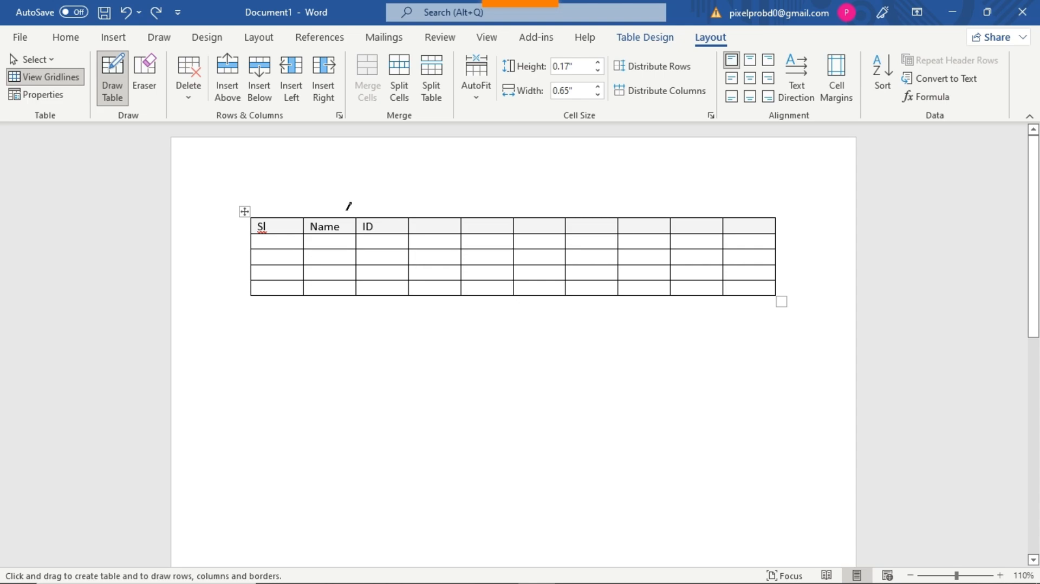
left_click(623, 39)
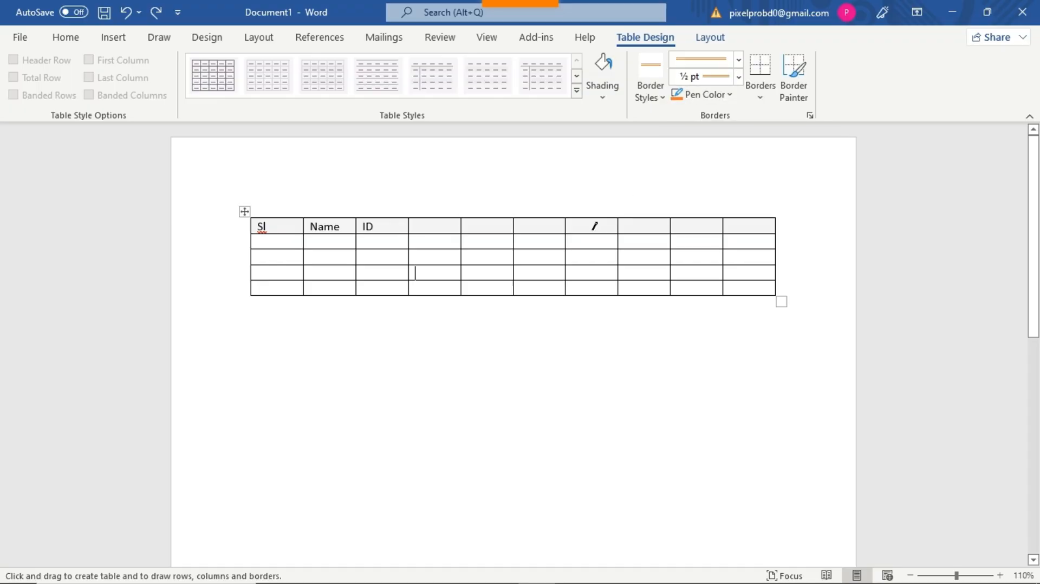
left_click_drag(594, 234, 592, 295)
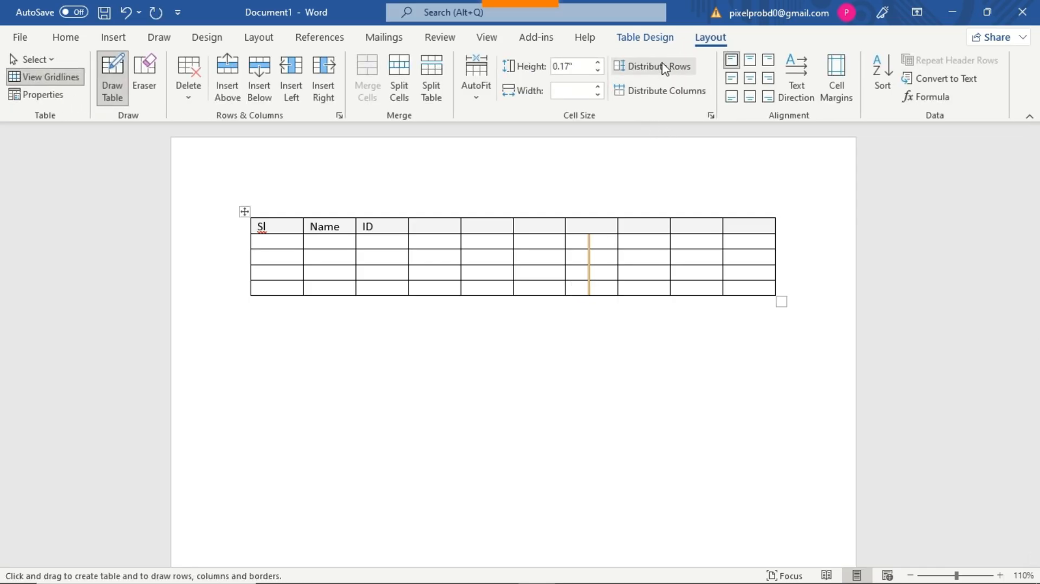
Step: Set the border pen to a single black ½ pt line and draw a vertical divider through the eighth column below the header
left_click(653, 39)
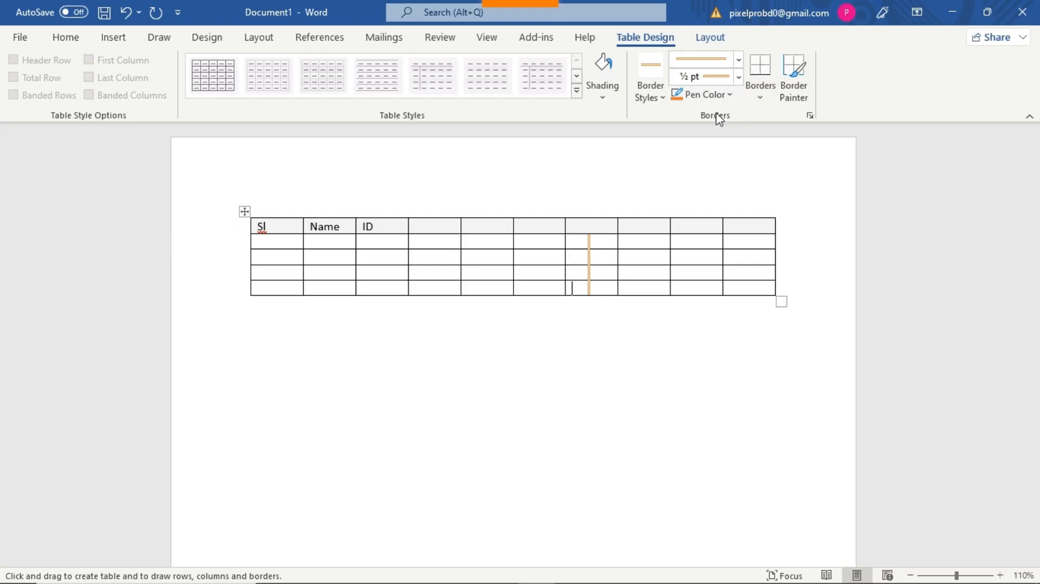
left_click(662, 98)
left_click(648, 144)
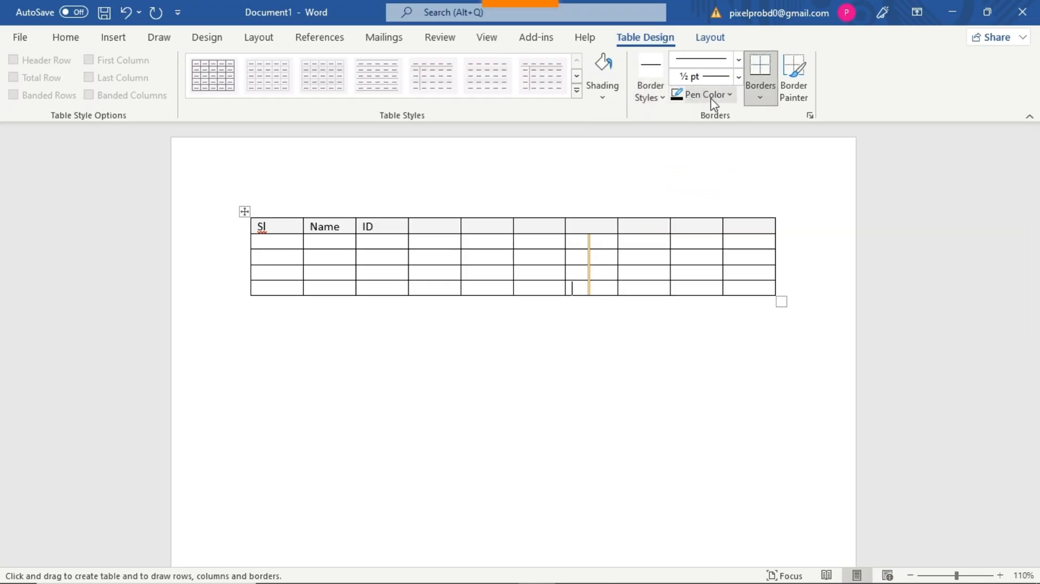
left_click(728, 96)
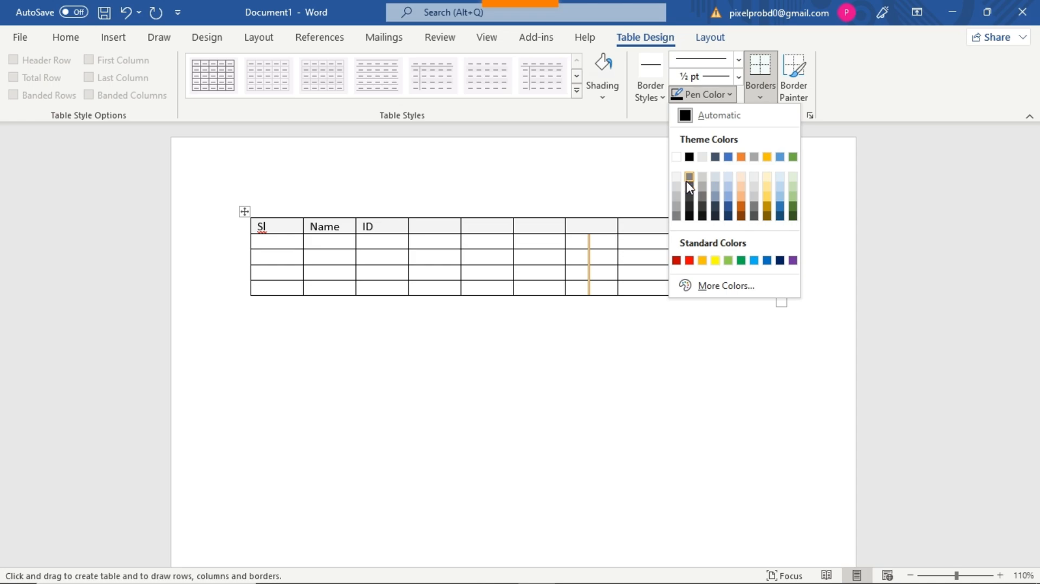
left_click(689, 157)
left_click_drag(647, 234, 645, 293)
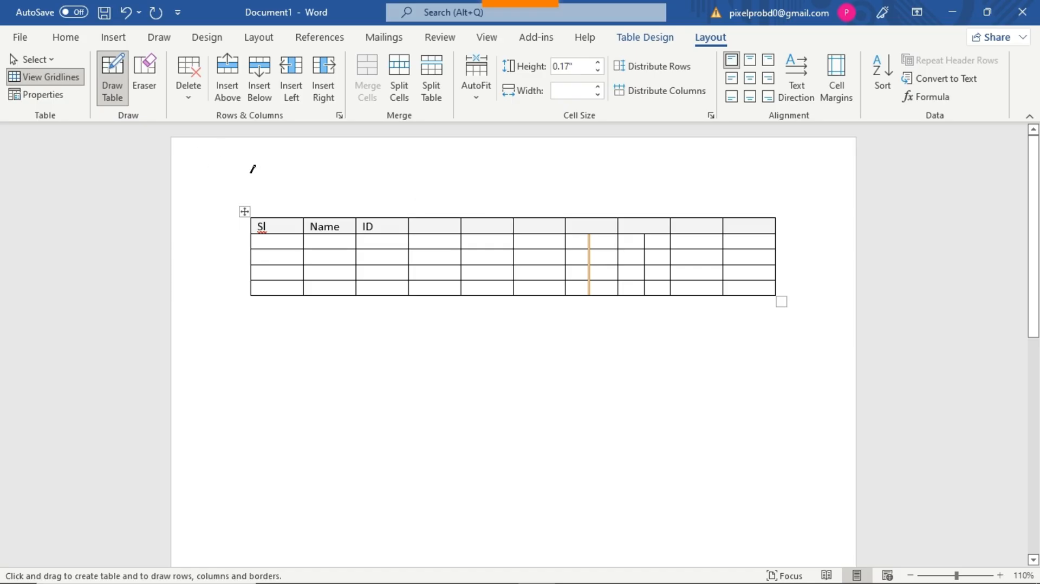
Step: Erase the border between the fourth and fifth cells of row three and several borders between rows two and three, and stop the Eraser
left_click(149, 87)
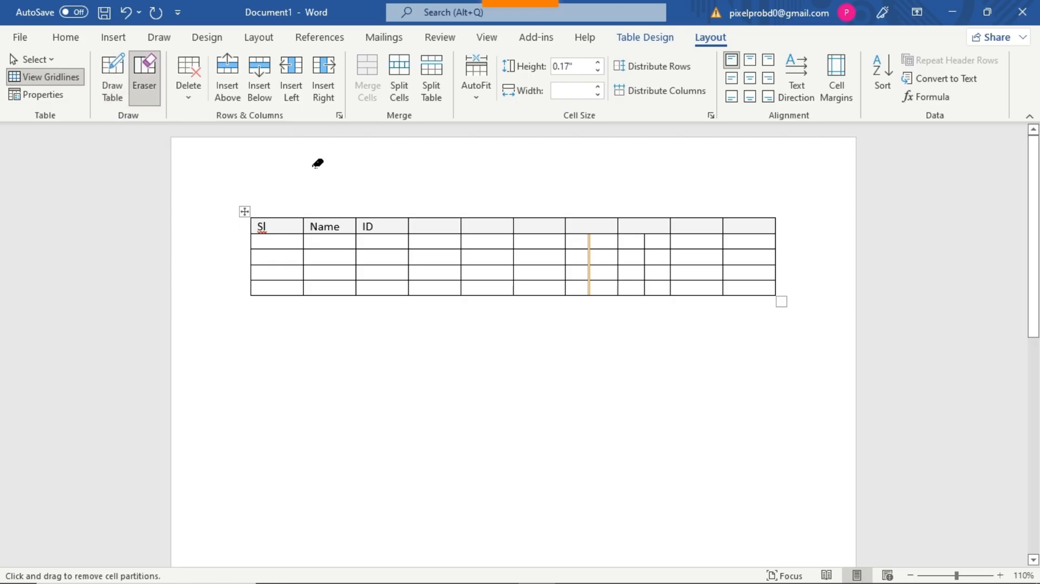
left_click(462, 254)
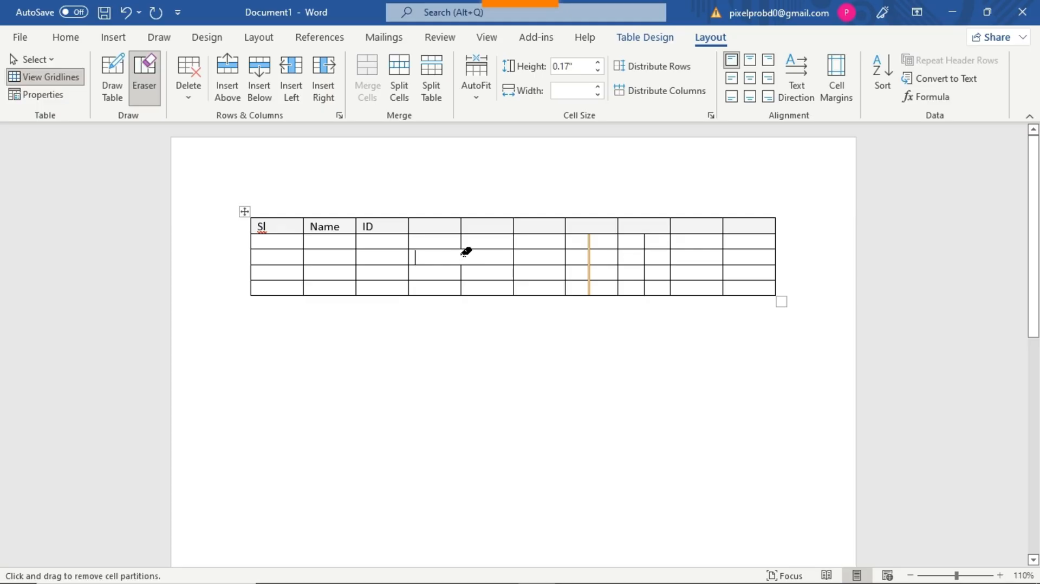
left_click(504, 248)
left_click(564, 244)
left_click(578, 243)
left_click(701, 249)
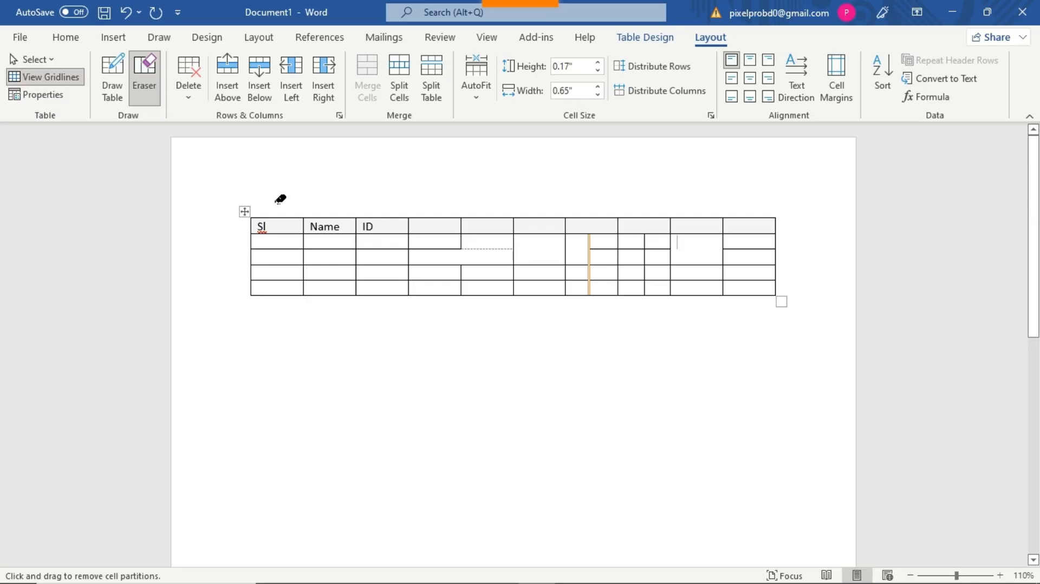
left_click(191, 100)
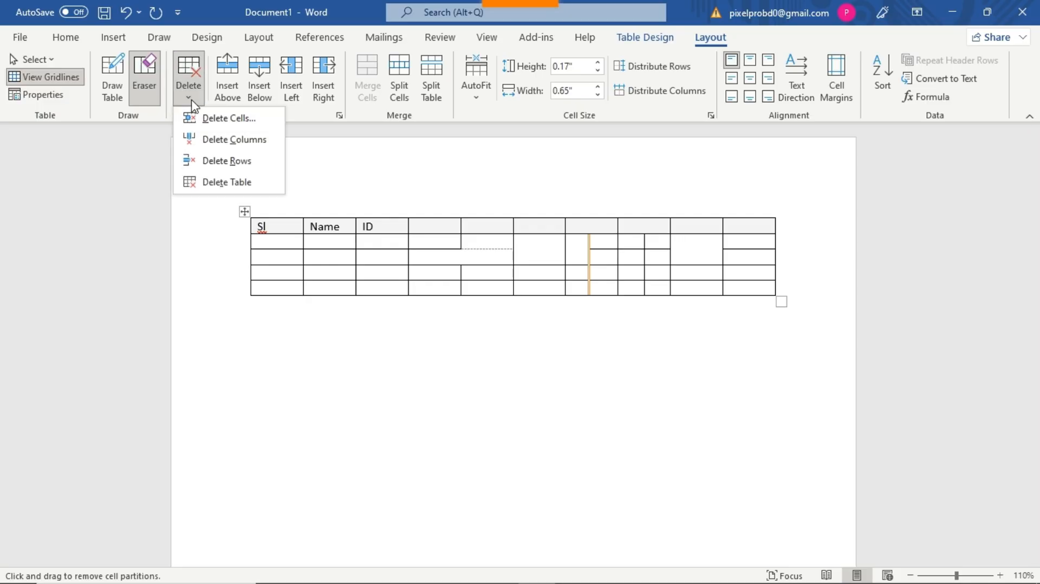
left_click(344, 272)
left_click(144, 81)
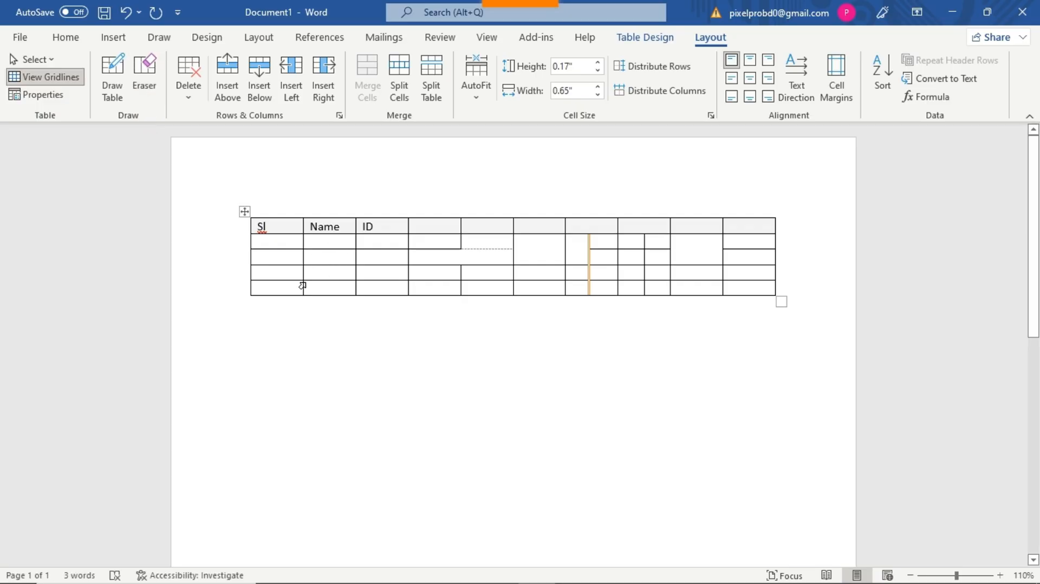
Step: Delete the last-row cell under Name with Shift cells left, and delete the whole Name column
left_click(200, 107)
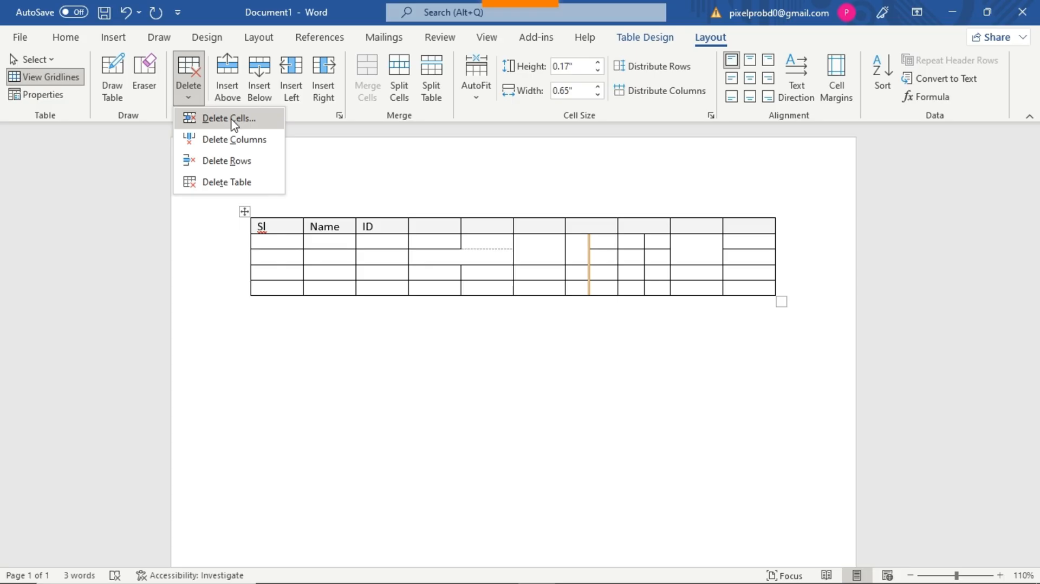
left_click(344, 290)
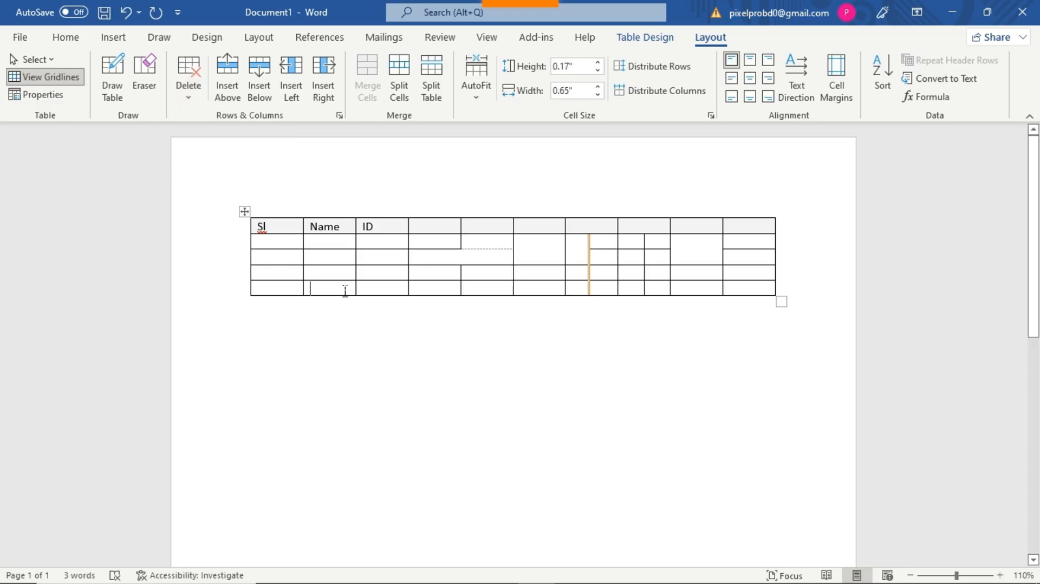
left_click(189, 86)
left_click(205, 116)
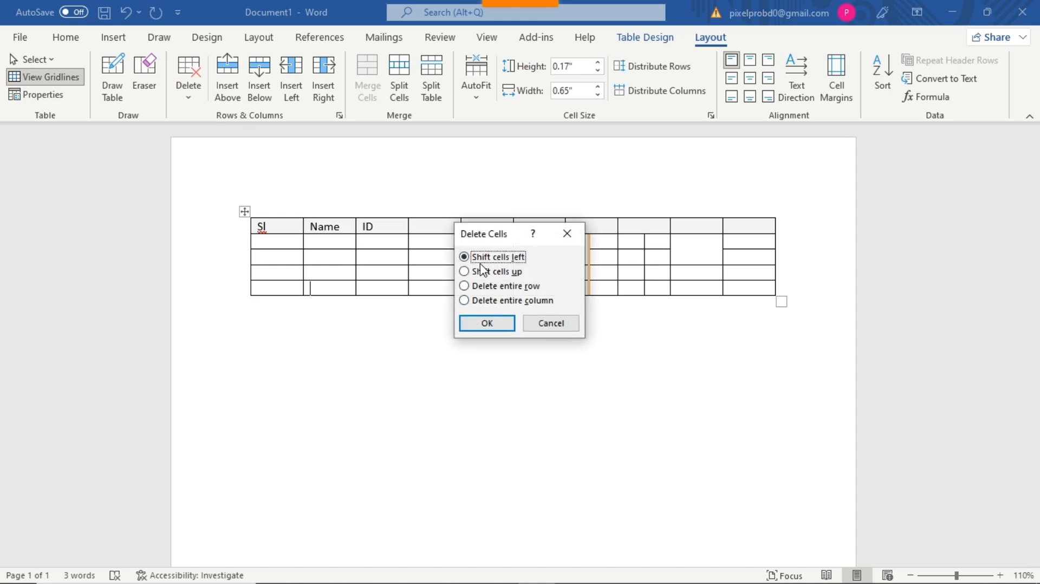
left_click(513, 323)
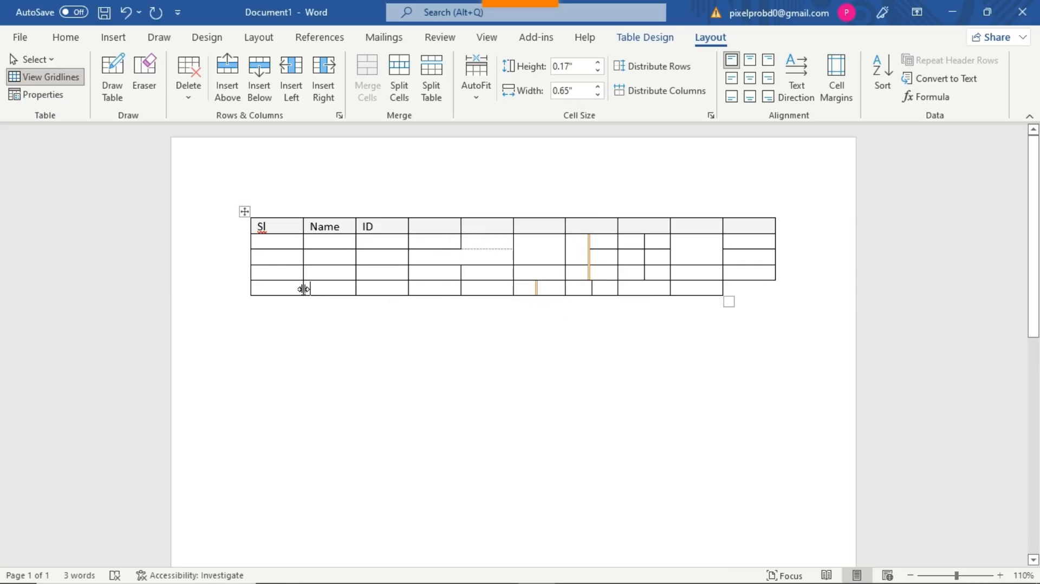
left_click(179, 98)
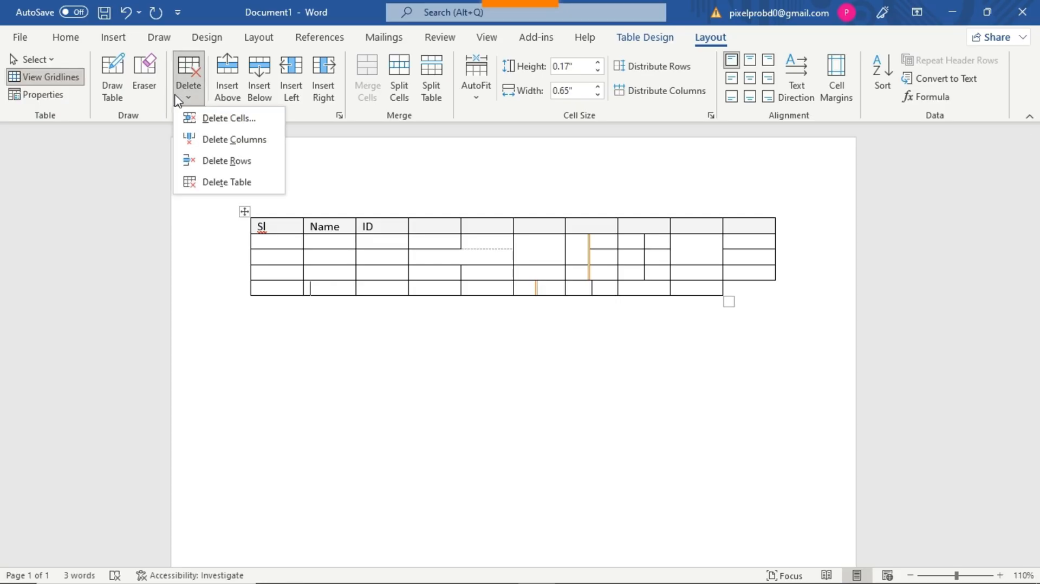
left_click(233, 139)
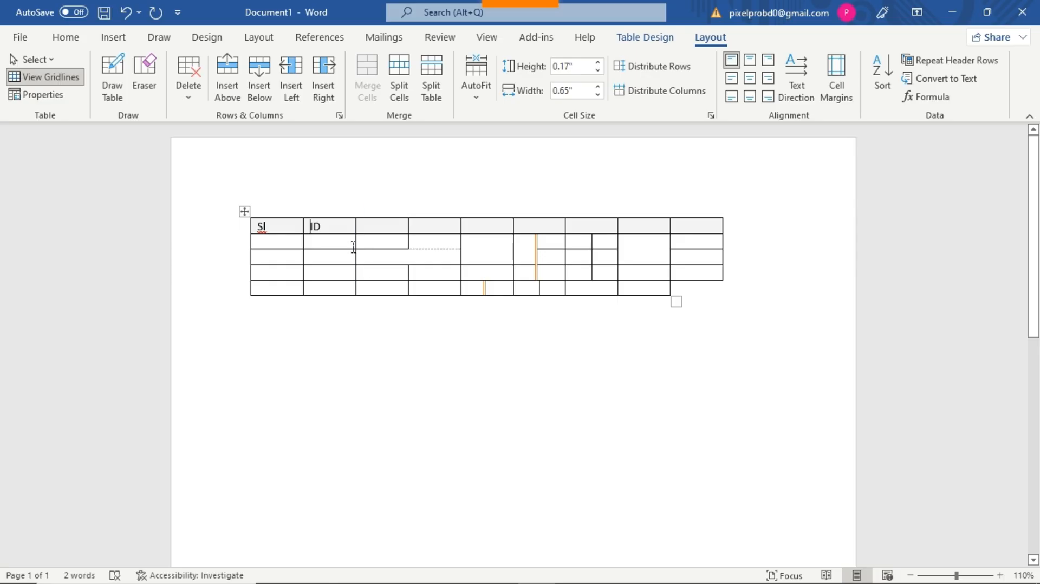
Step: Delete the table's header row, followed by the entire table
left_click(188, 90)
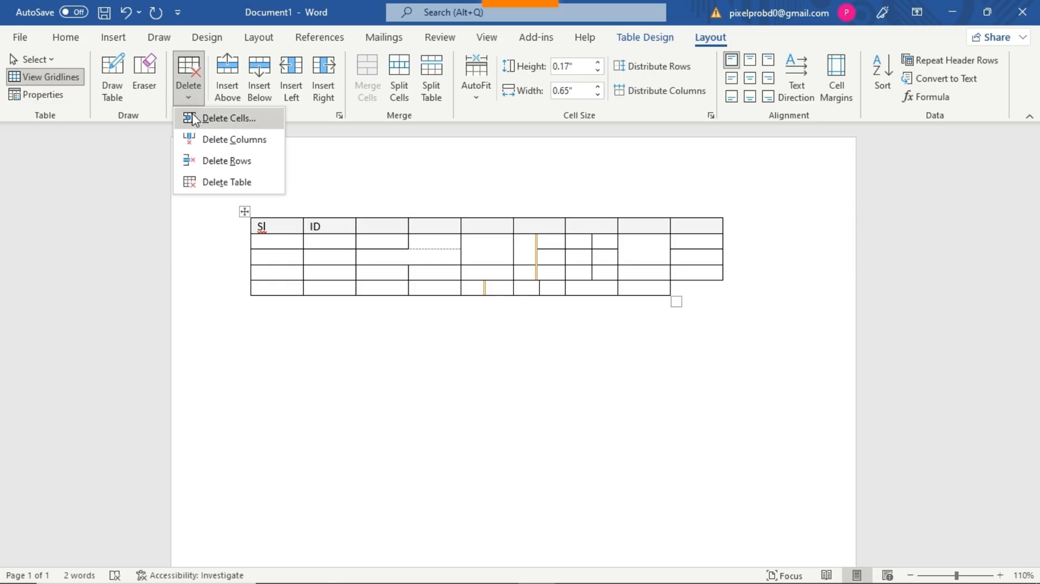
left_click(217, 162)
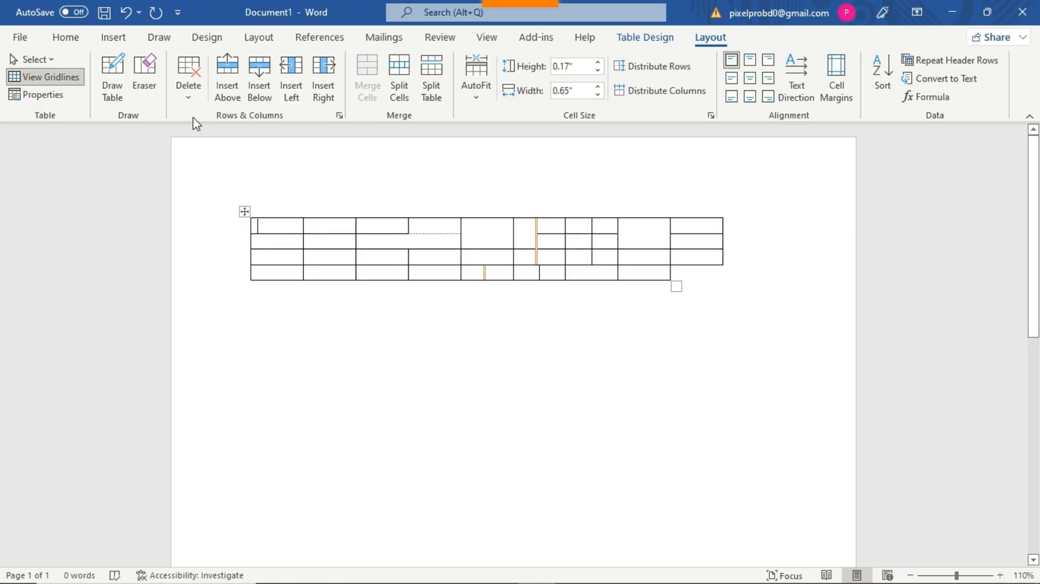
left_click(191, 100)
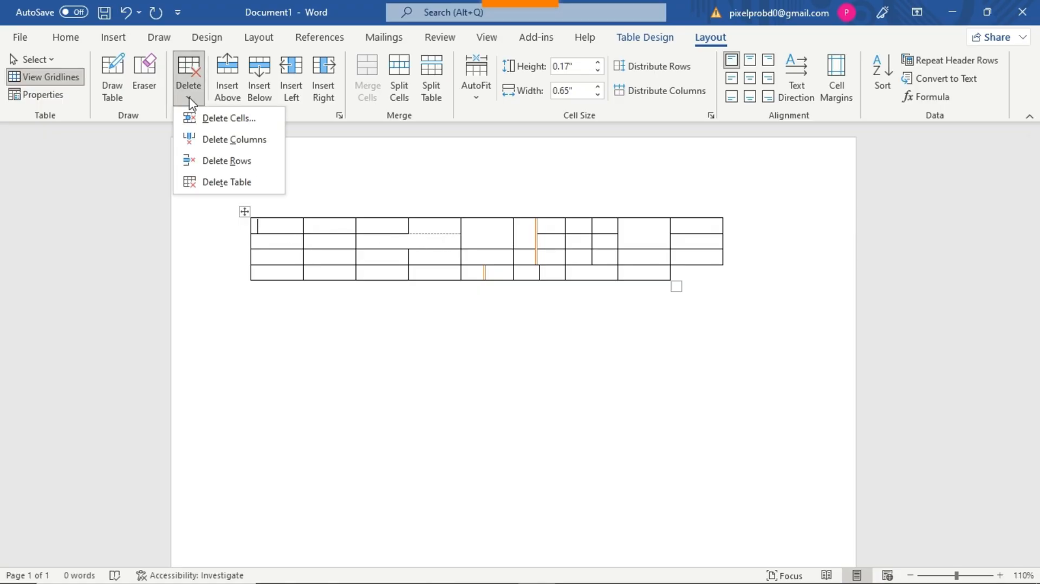
left_click(214, 182)
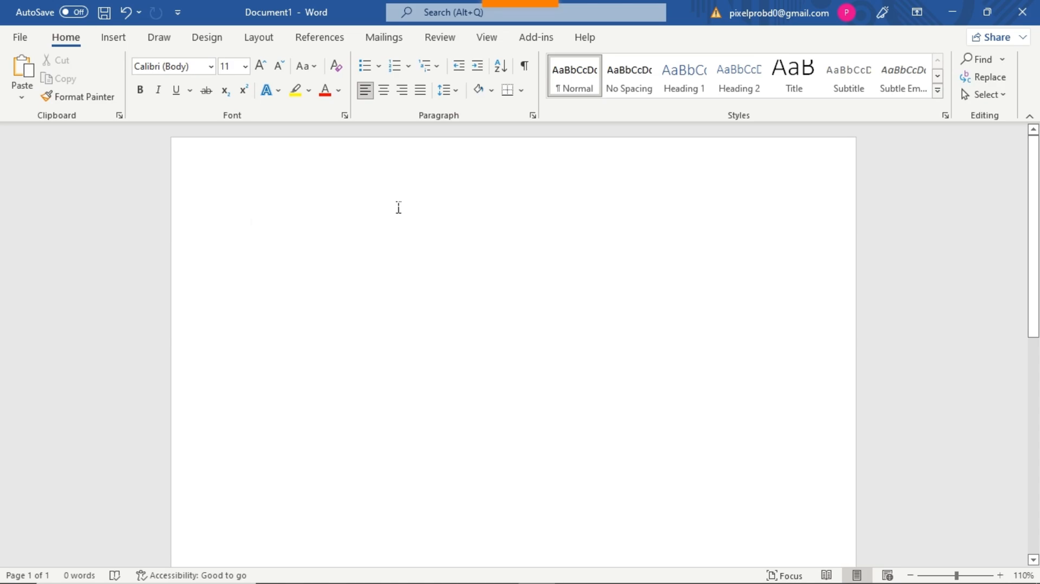
Step: Insert a new table of eight columns and six rows and head its columns Sl, Name, Id, Bangla, English, Math, Islam and Art
key("ctrl+z")
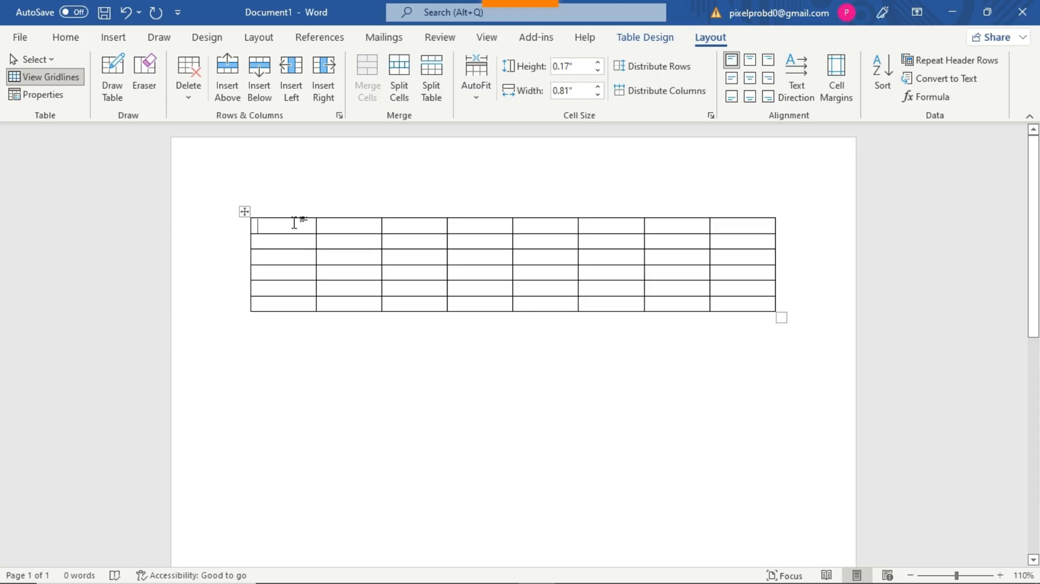
type("Sl")
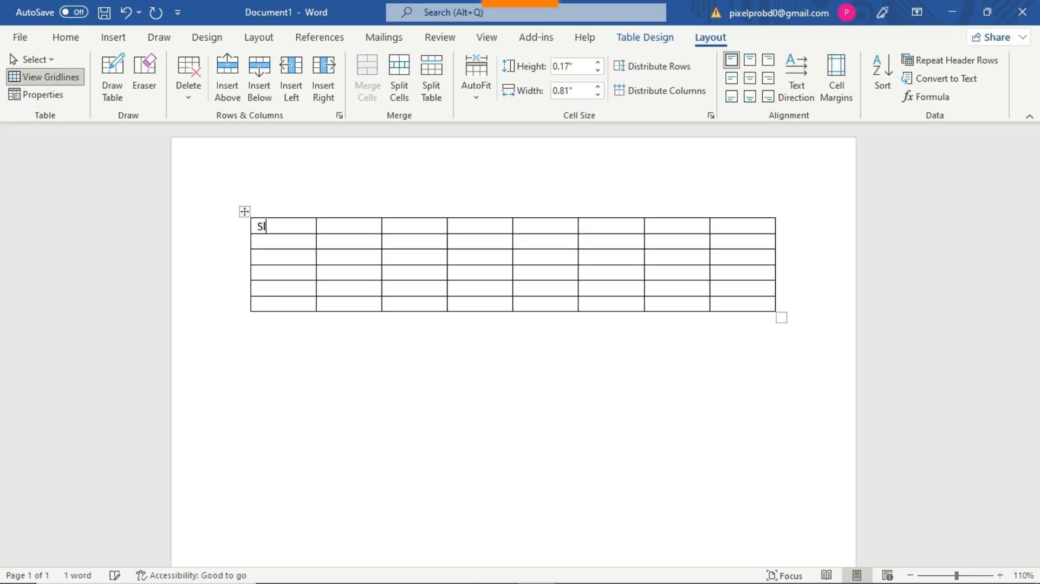
left_click(347, 231)
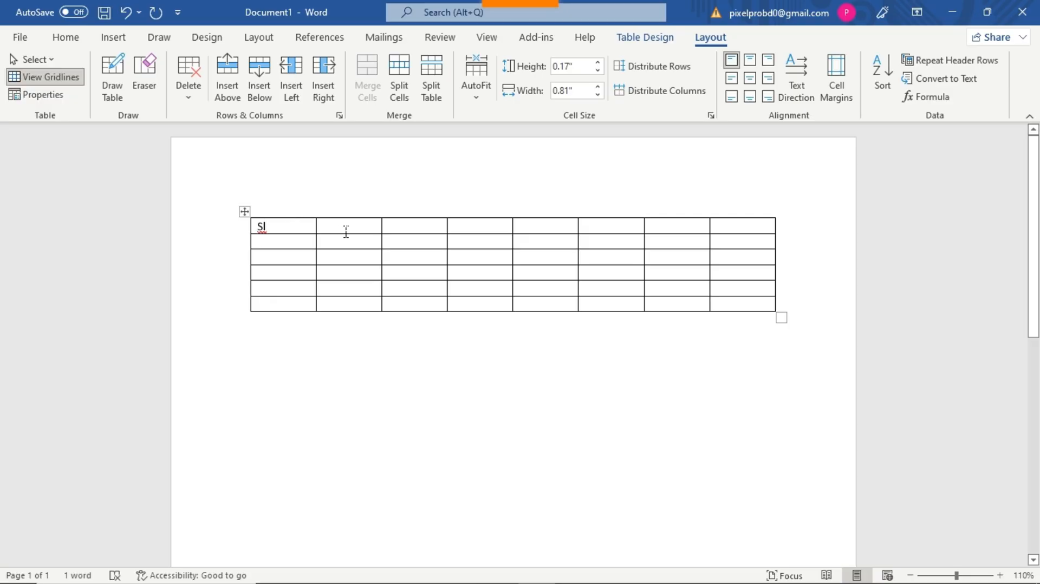
type("Na")
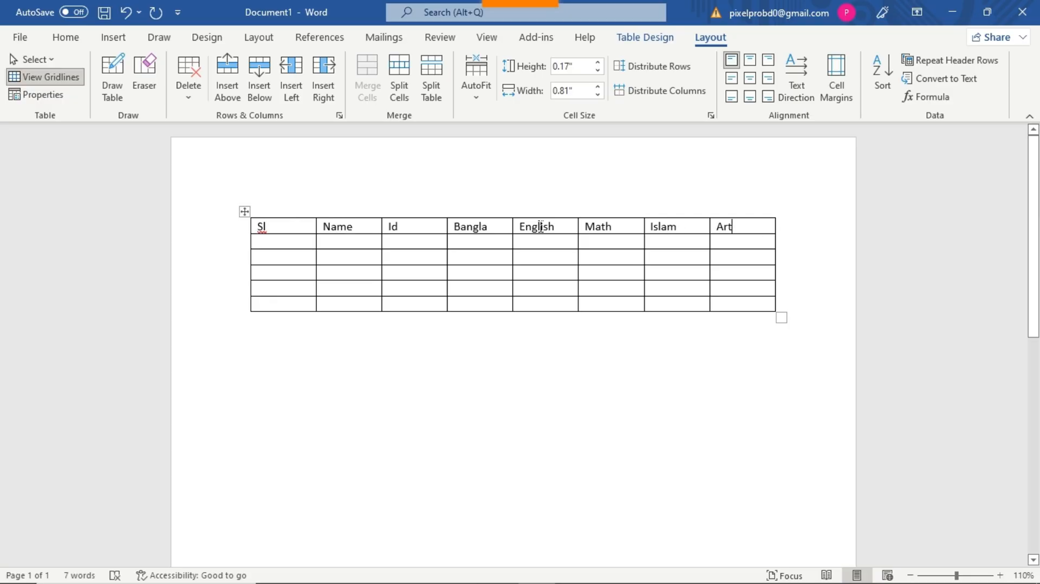
mouse_move(368, 209)
left_click(270, 240)
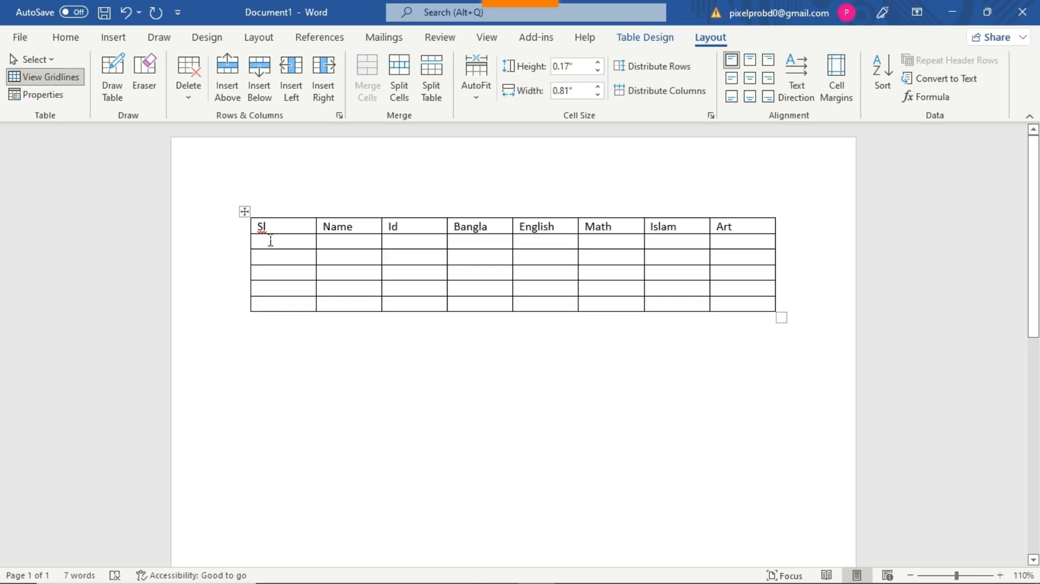
Step: Number the five rows under the Sl heading from 1 to 5
type("1")
left_click(275, 258)
type("2")
left_click(268, 275)
type("3")
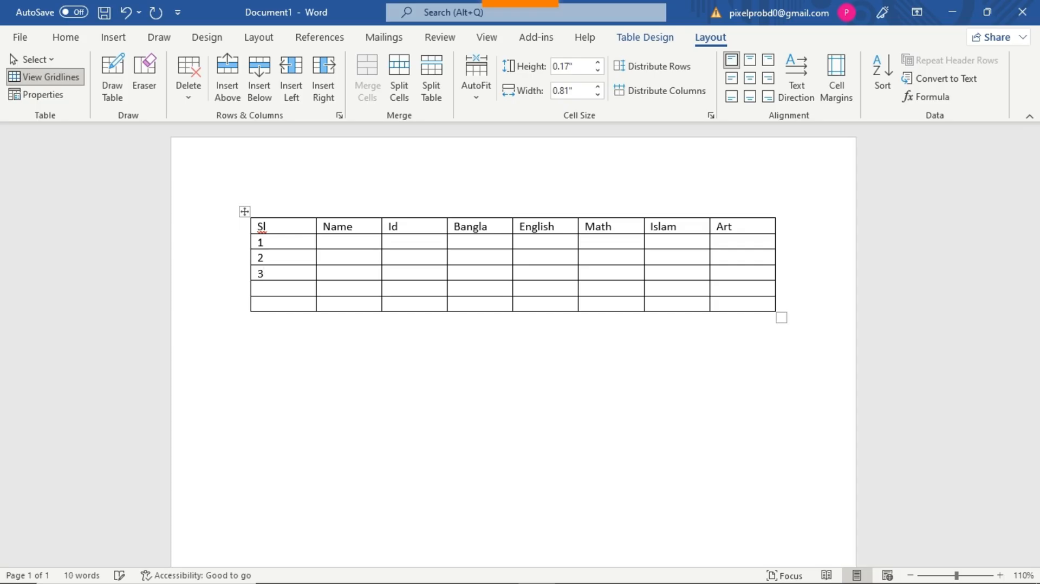
left_click(282, 290)
type("4")
left_click(280, 307)
type("5")
left_click(376, 242)
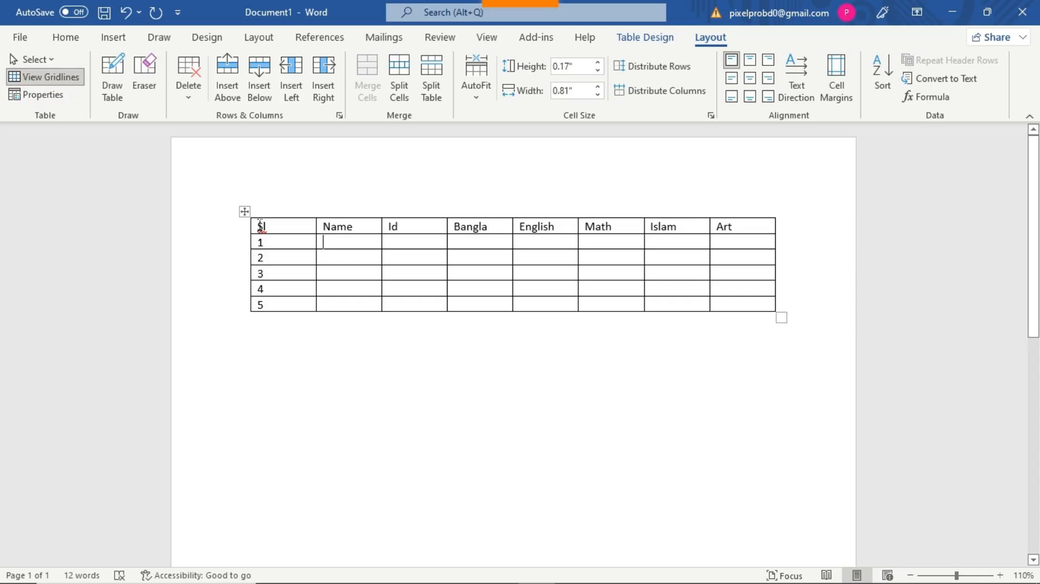
Step: Clear all header texts from the top row and number the first column 1 to 6, starting in that row
left_click_drag(260, 225, 753, 215)
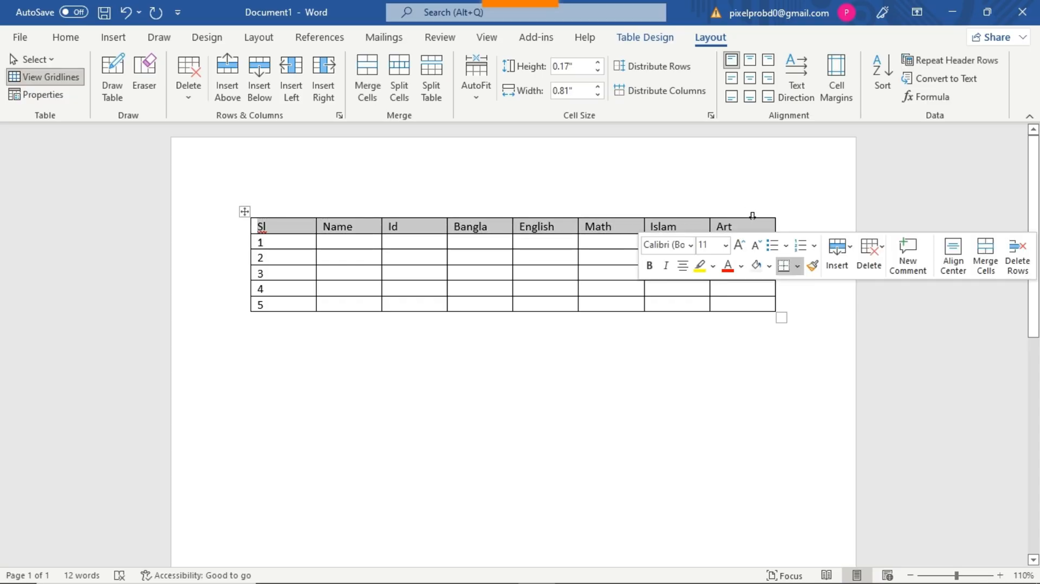
key("Delete")
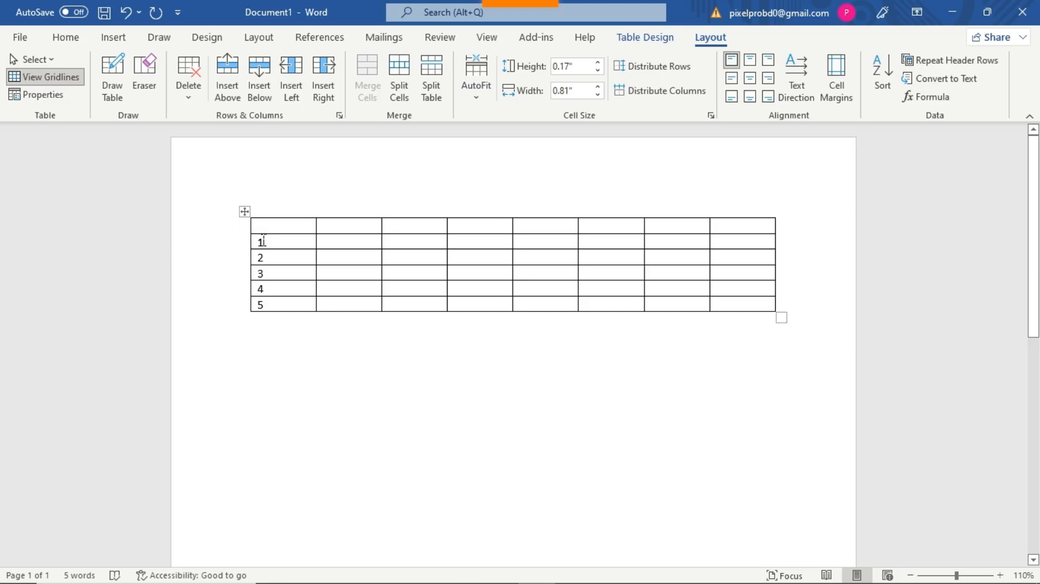
type("1")
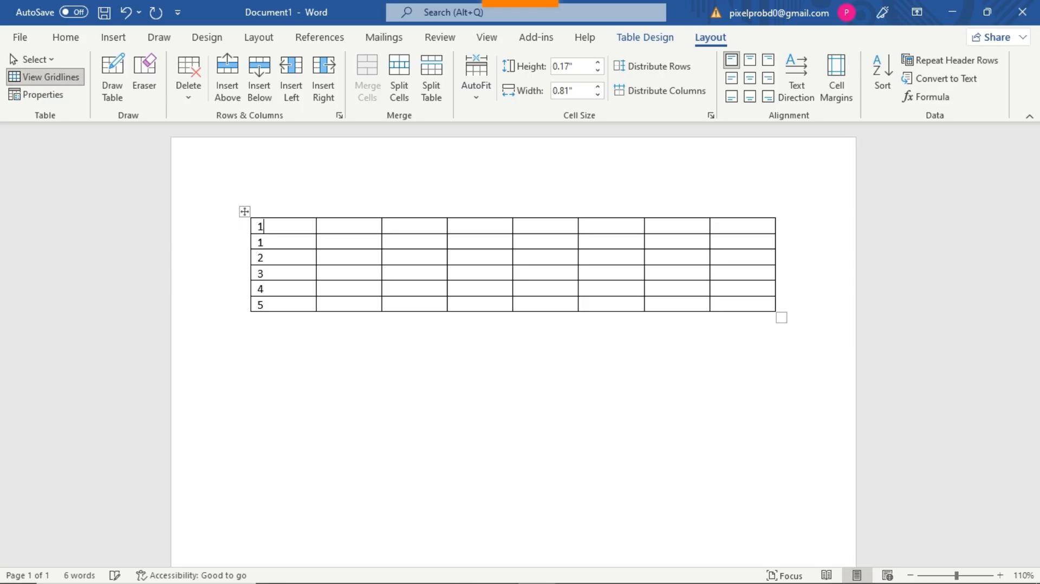
left_click_drag(266, 243, 257, 239)
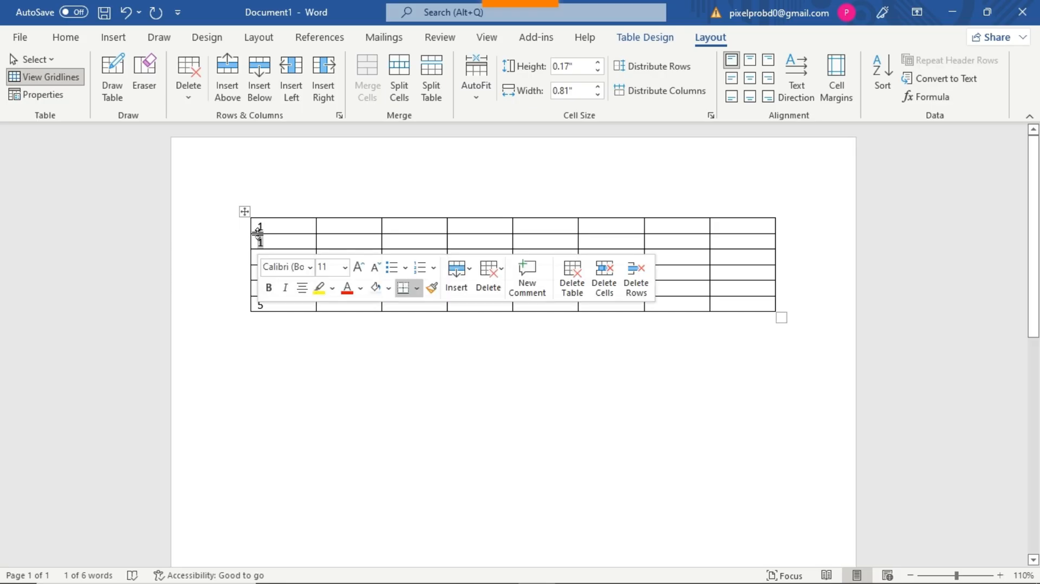
type("2")
left_click_drag(264, 258, 250, 307)
type("3")
type("4")
type("5")
type("6")
left_click(470, 185)
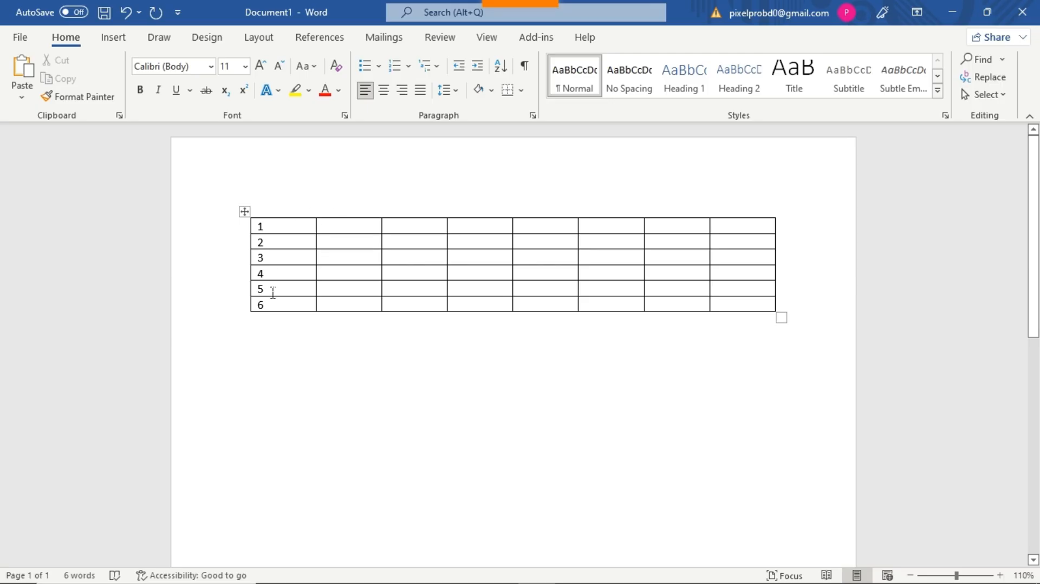
Step: Insert a blank row above the row numbered 1
scroll(316, 409, "down", 3)
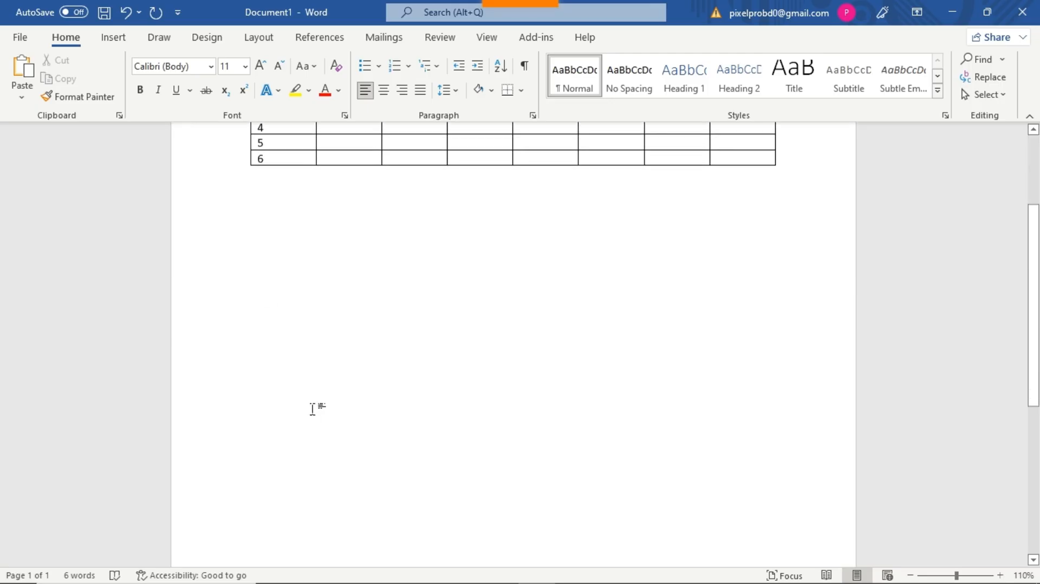
scroll(314, 412, "down", 2)
scroll(314, 413, "up", 5)
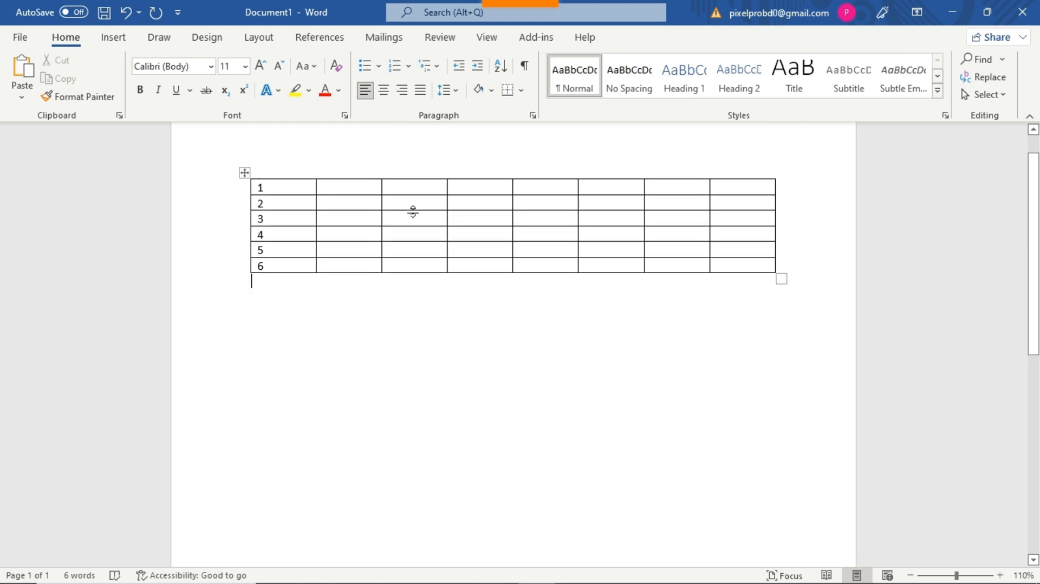
left_click(268, 188)
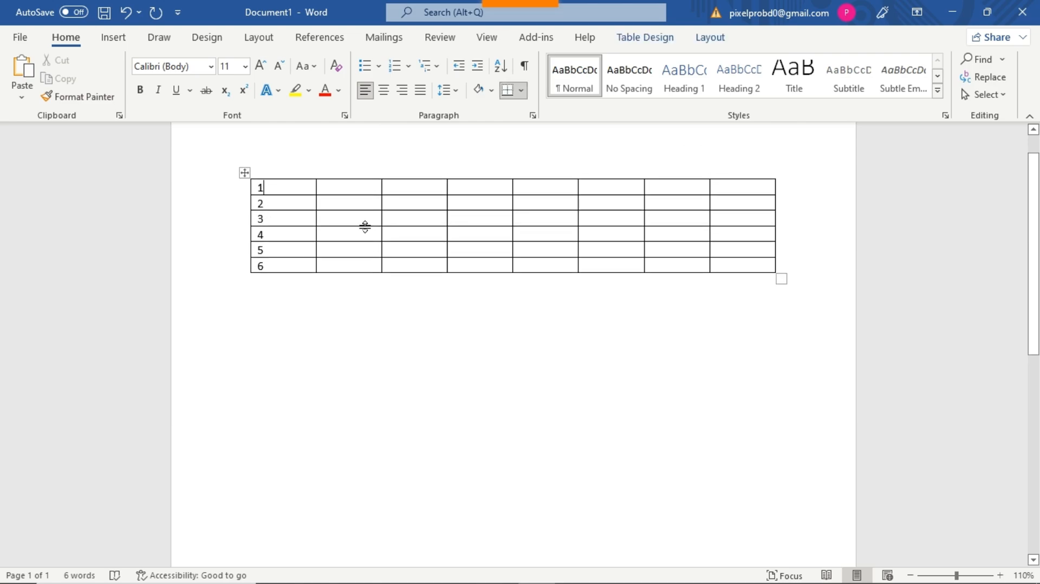
left_click(698, 41)
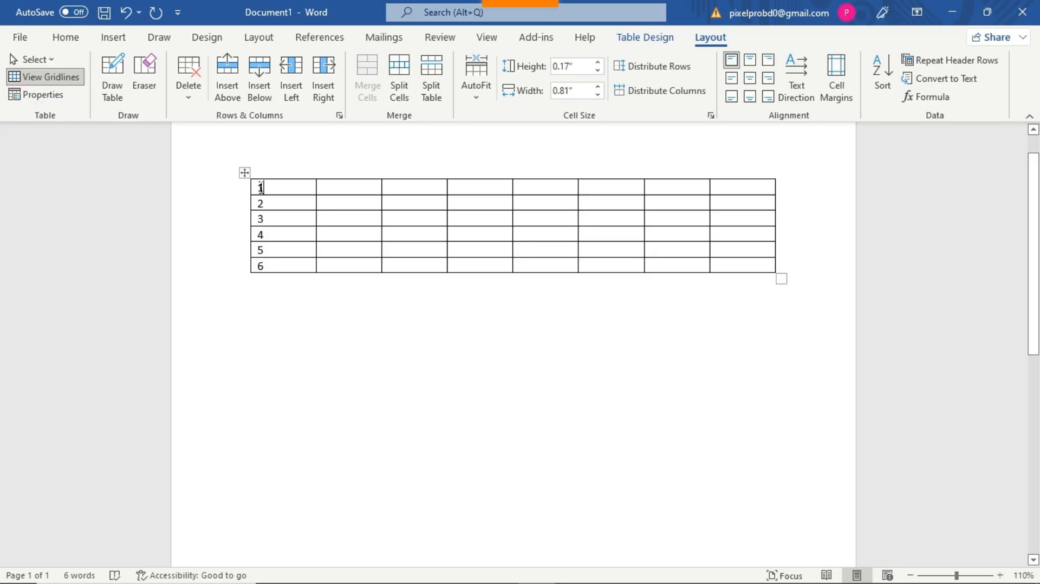
left_click_drag(261, 188, 773, 195)
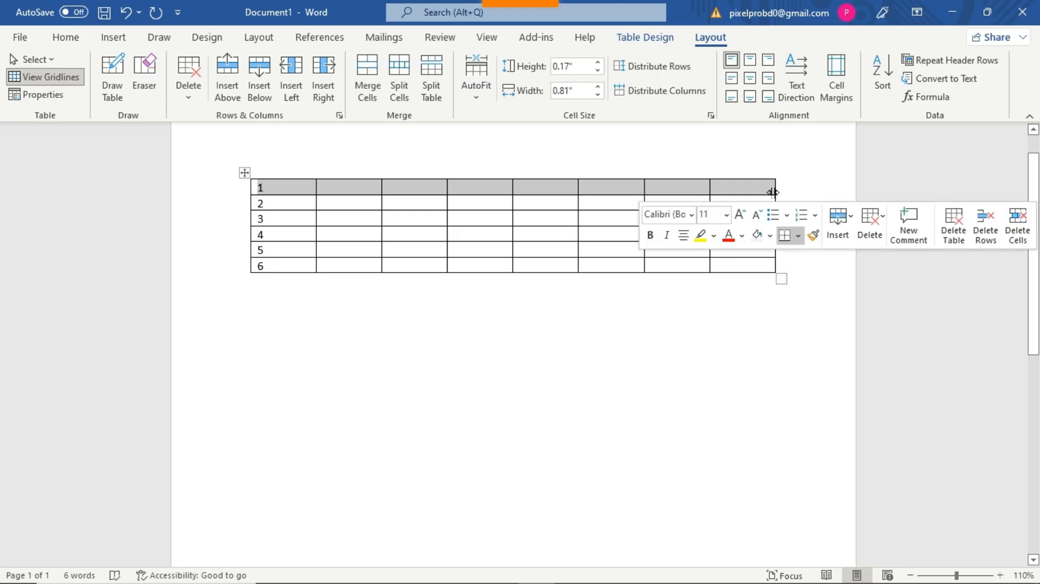
left_click(231, 92)
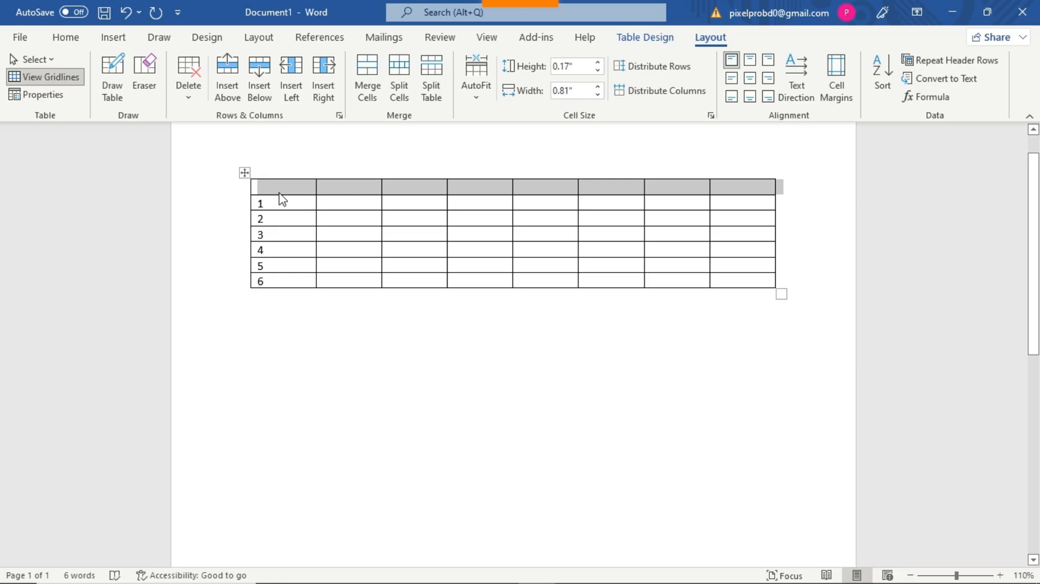
left_click(353, 292)
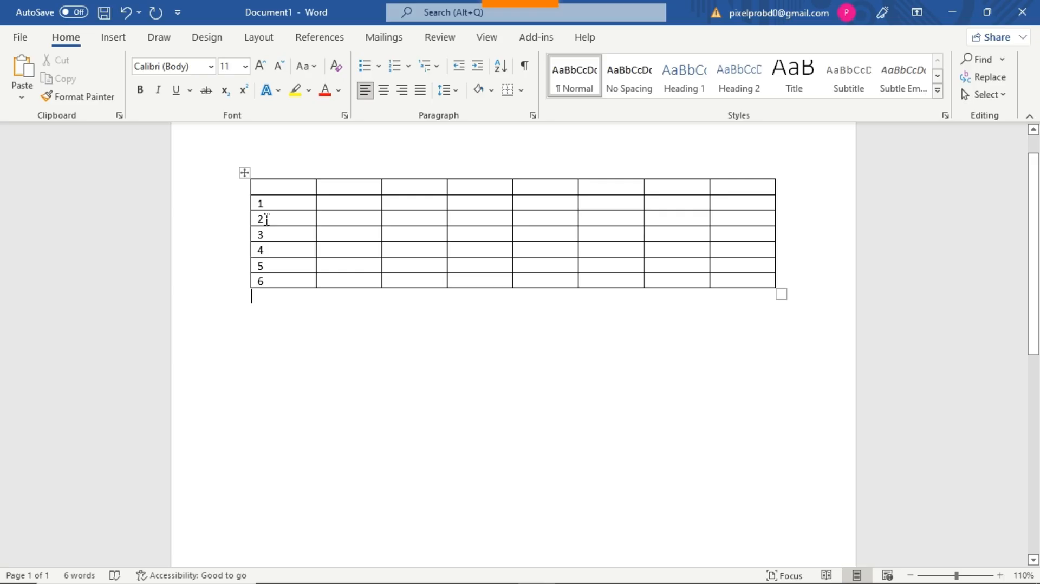
Step: Renumber the five rows below the row numbered 1 as 3, 4, 5, 6 and 7
left_click(248, 217)
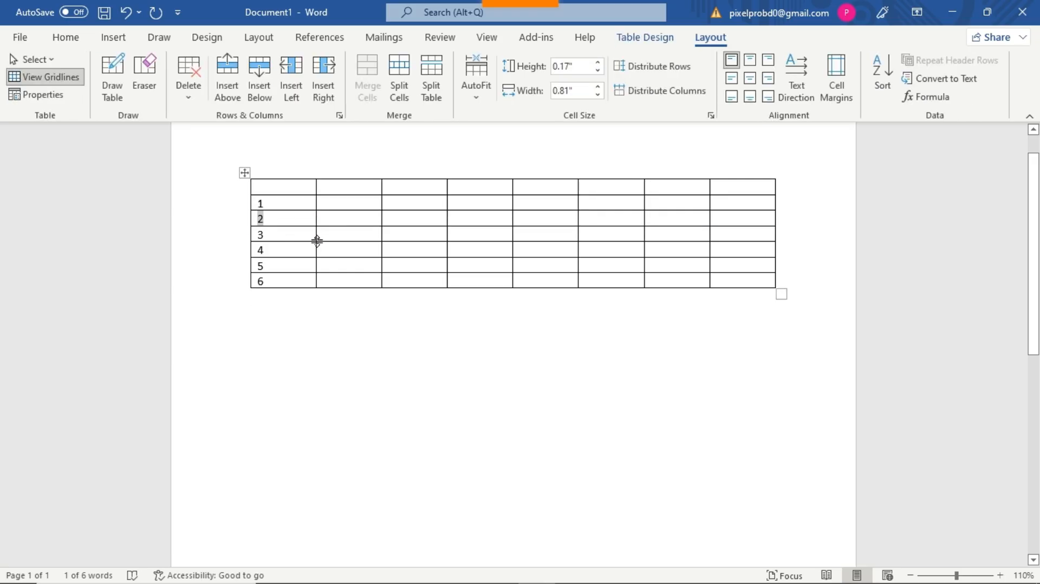
left_click_drag(274, 225, 260, 238)
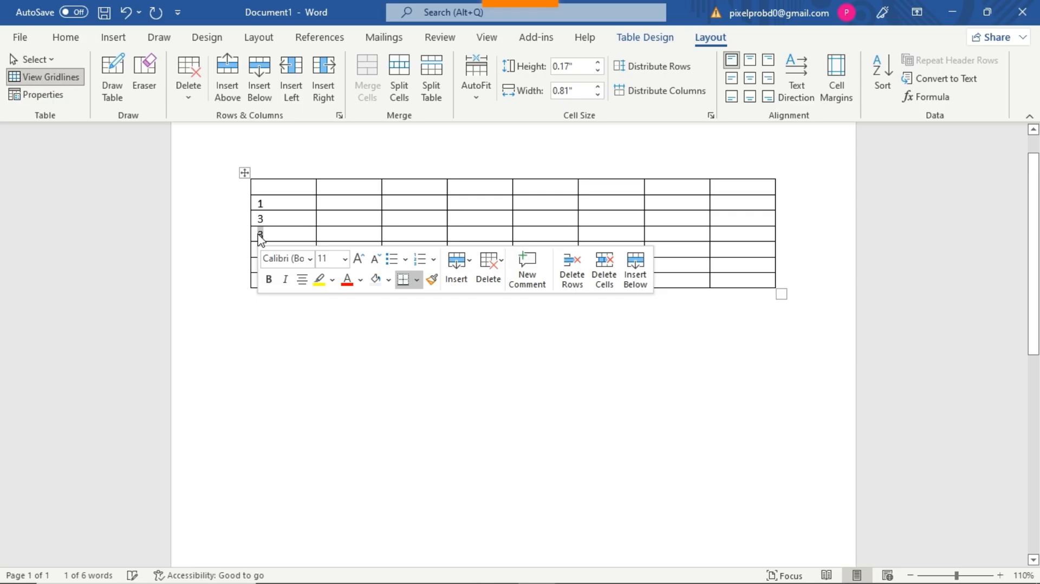
type("4")
double_click(264, 252)
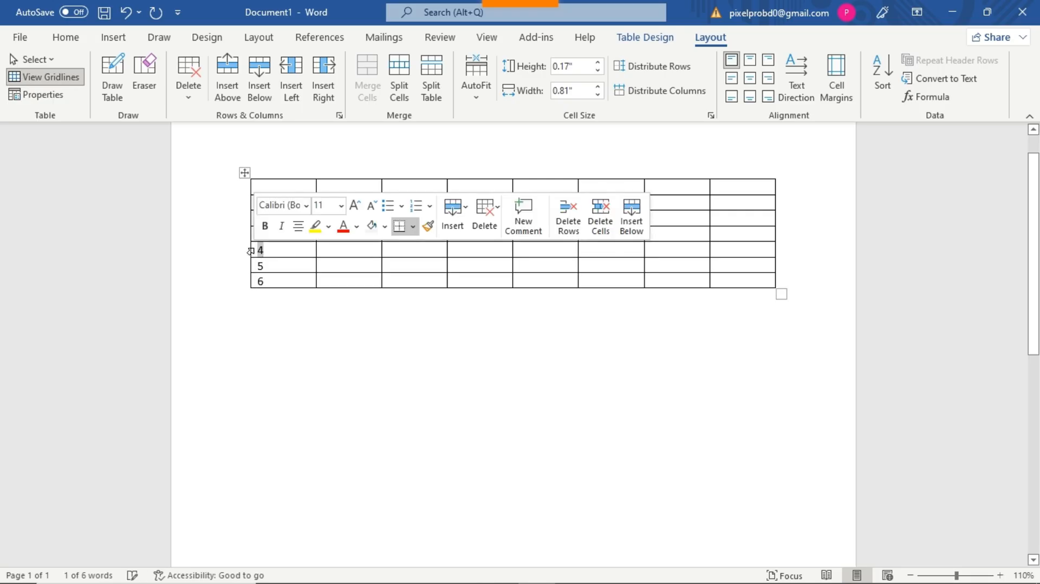
type("5")
left_click(234, 266)
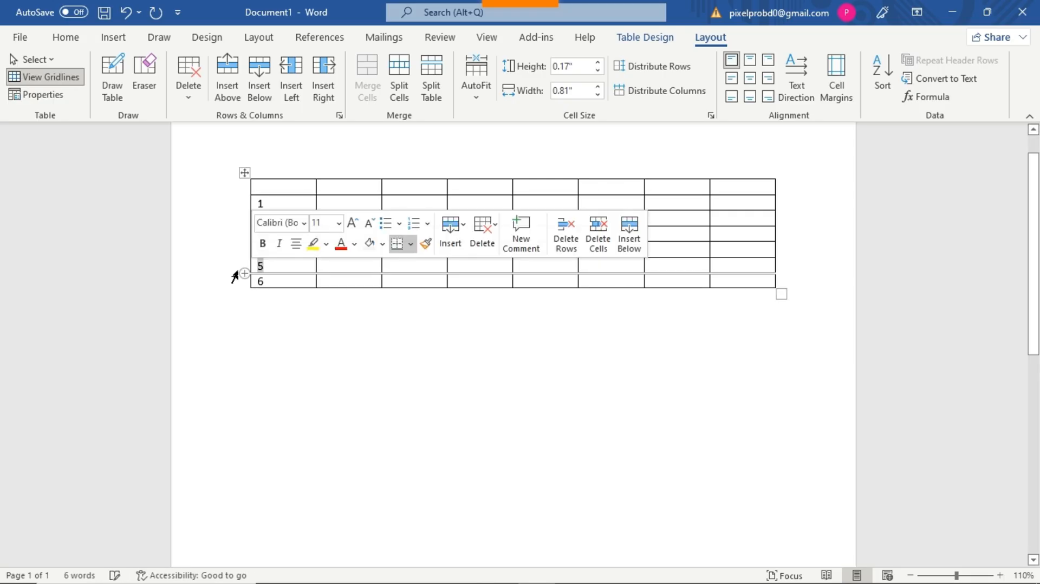
type("6")
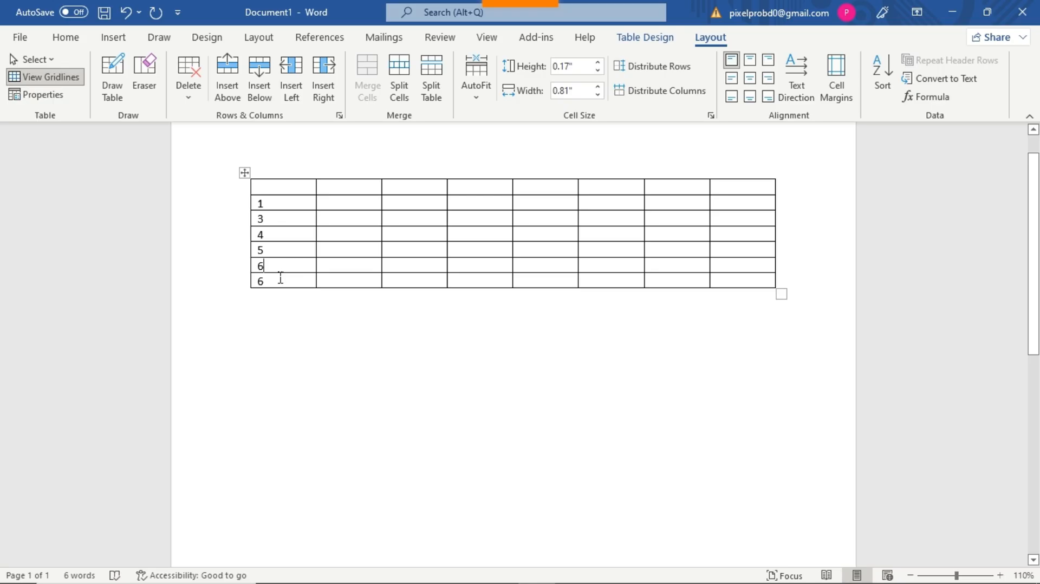
left_click(223, 282)
type("7")
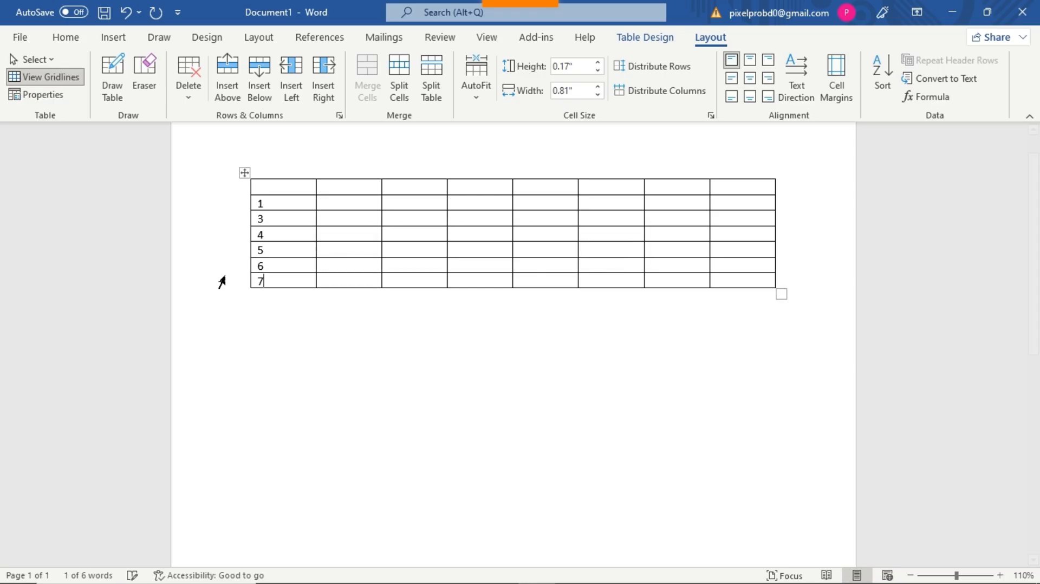
left_click(342, 292)
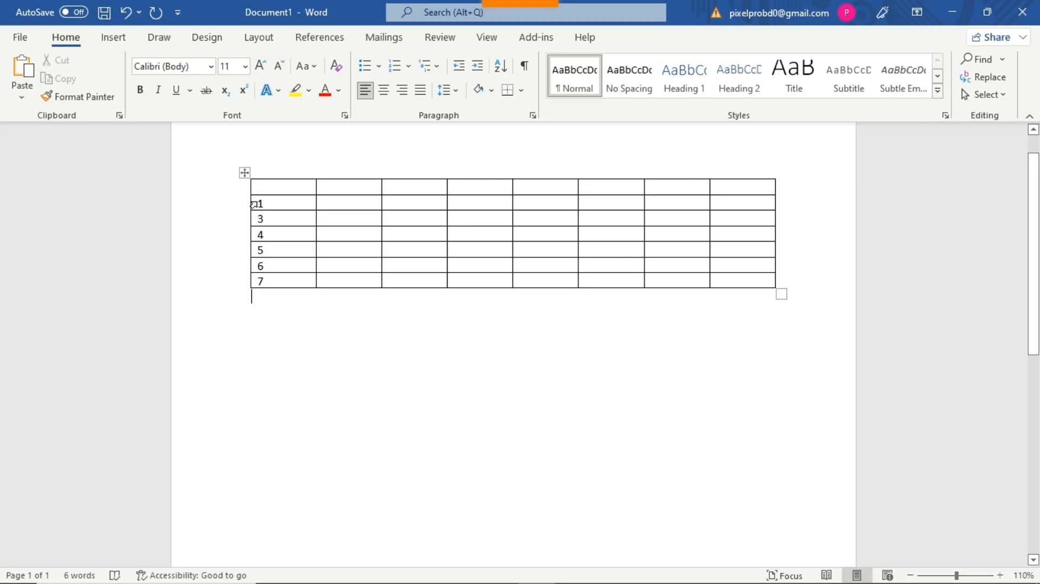
Step: Insert a blank row below the row numbered 1, and undo the insertion
left_click_drag(260, 204, 685, 190)
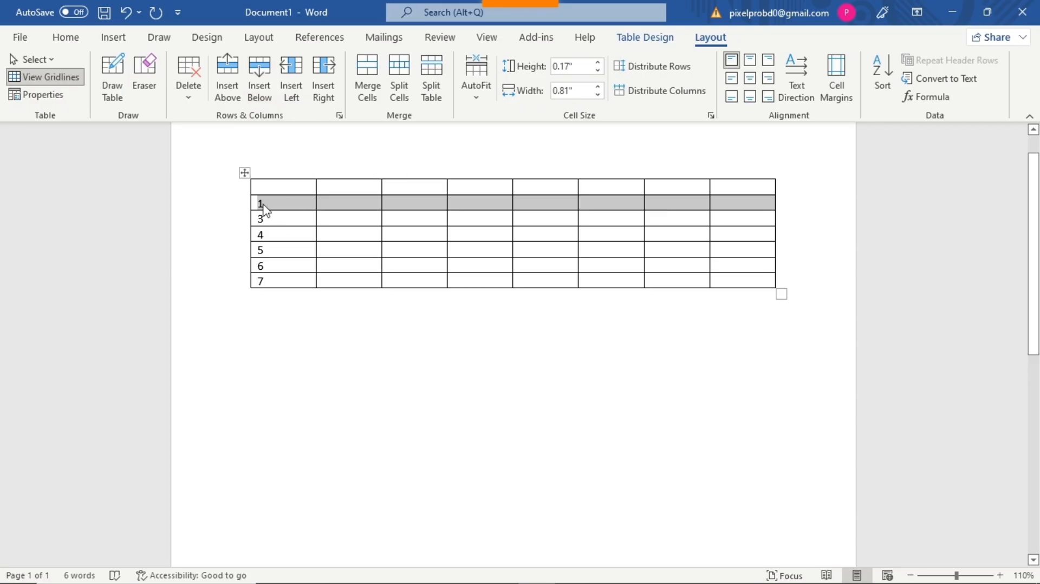
left_click(258, 94)
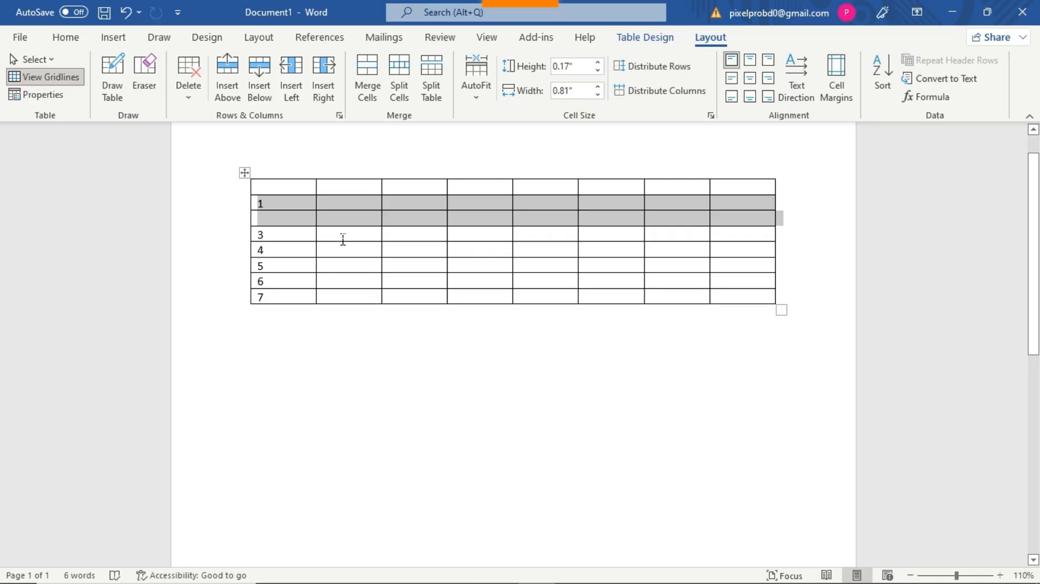
key("ctrl+z")
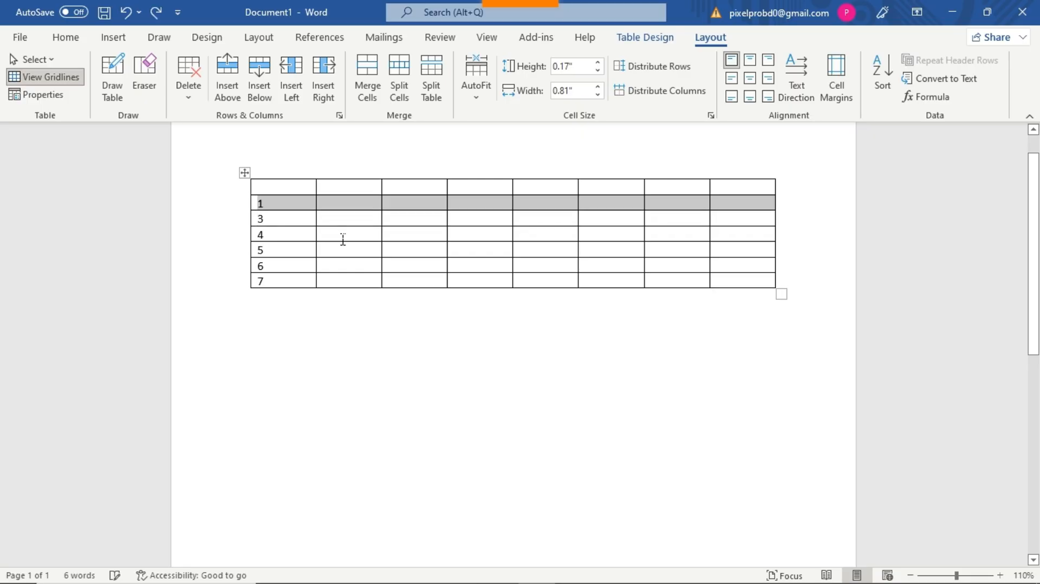
left_click(343, 239)
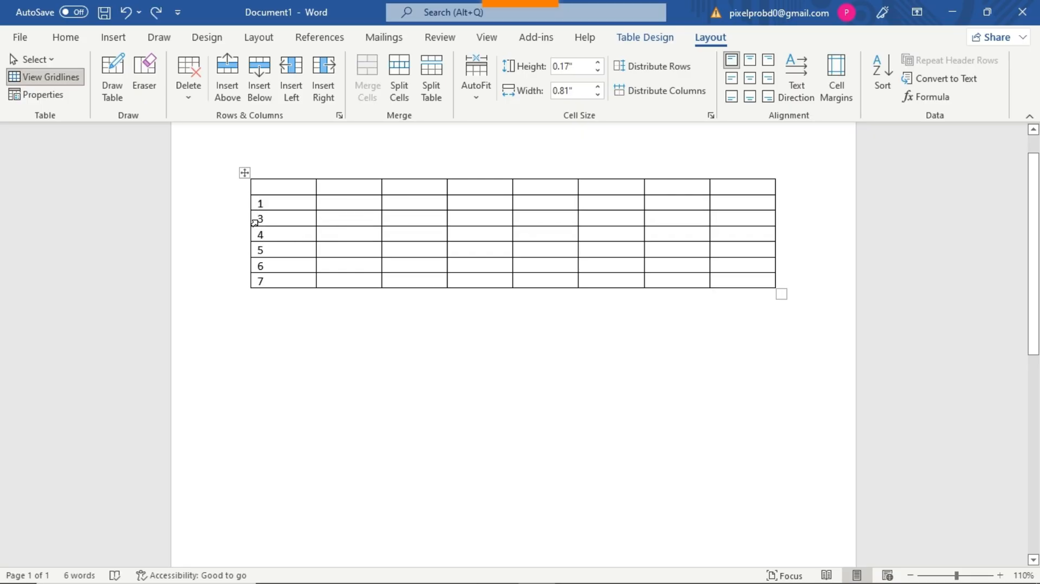
left_click(261, 222)
left_click_drag(262, 222, 388, 217)
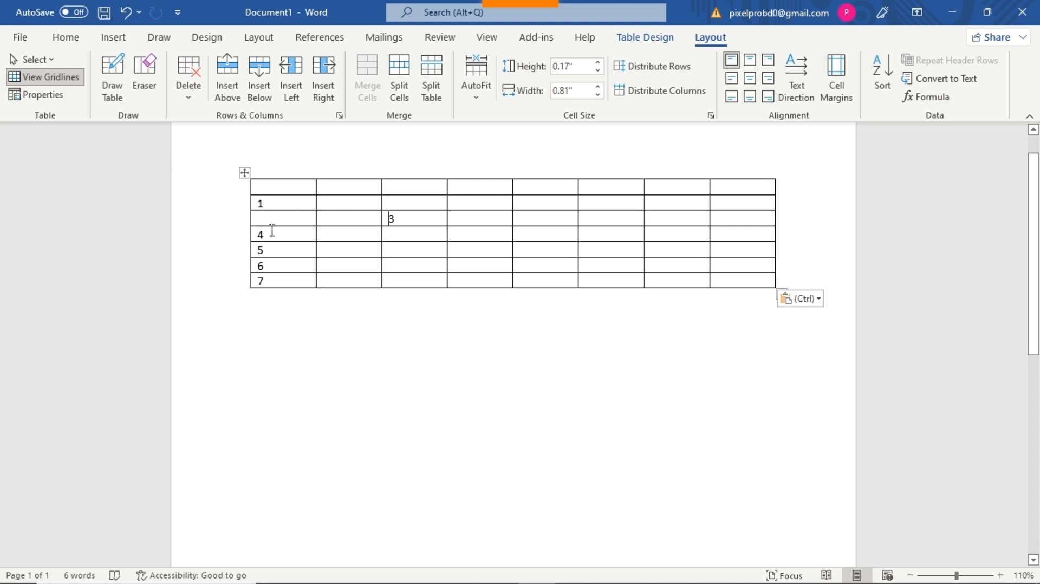
key("ctrl+z")
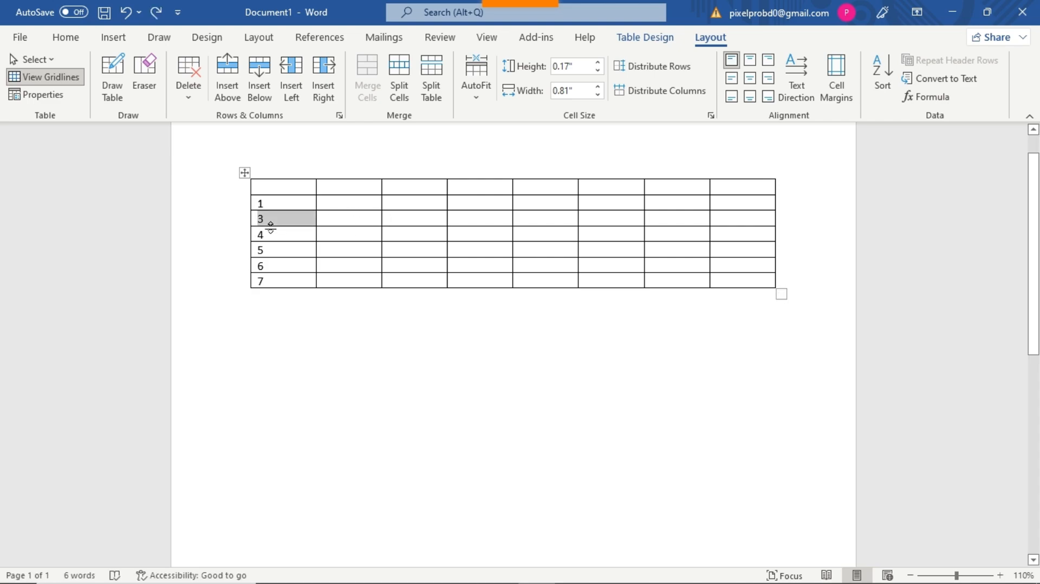
left_click(272, 225)
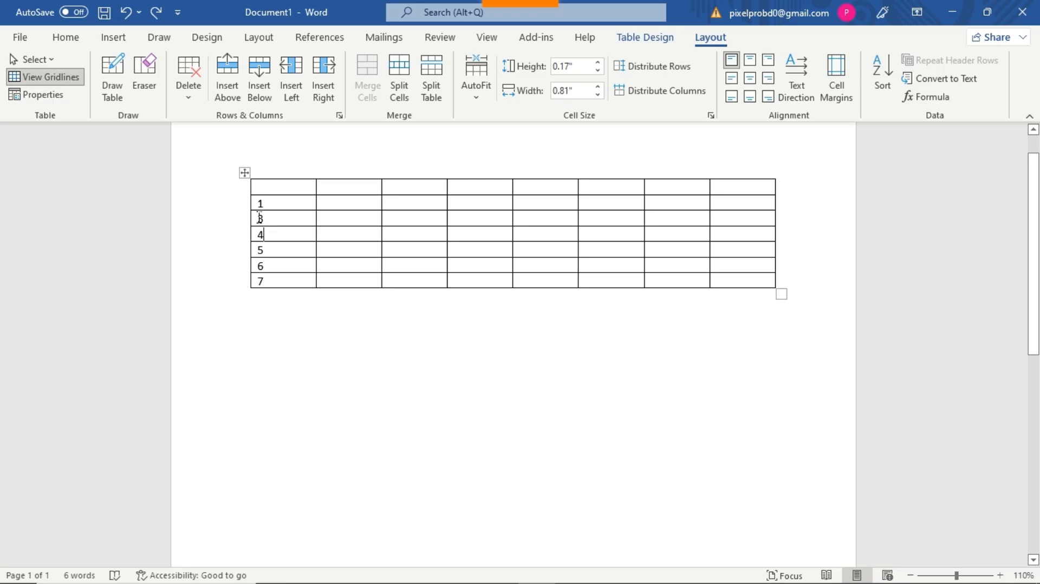
Step: Insert a blank row above the row numbered 3
left_click_drag(260, 219, 737, 223)
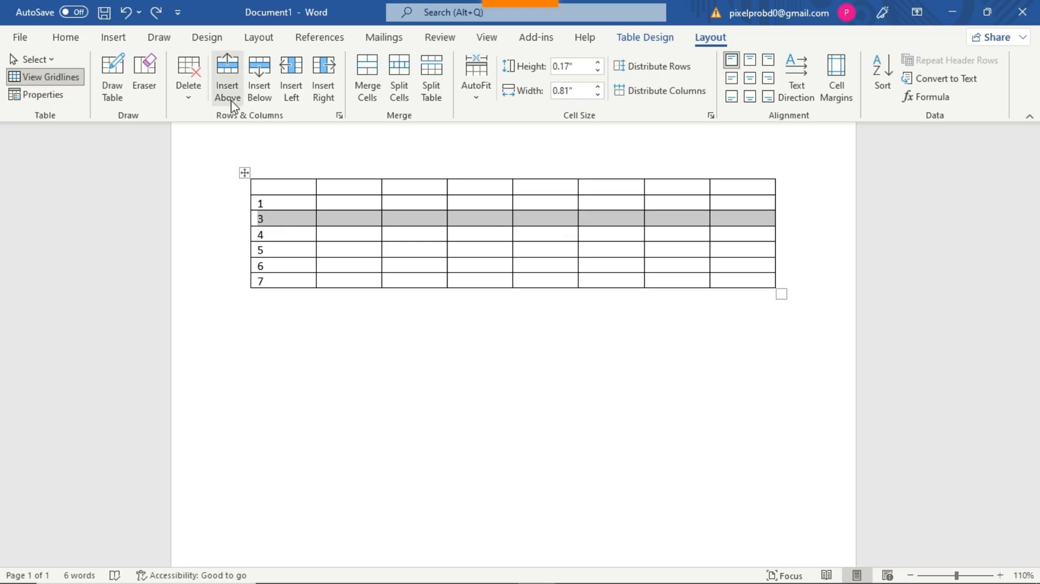
left_click(228, 87)
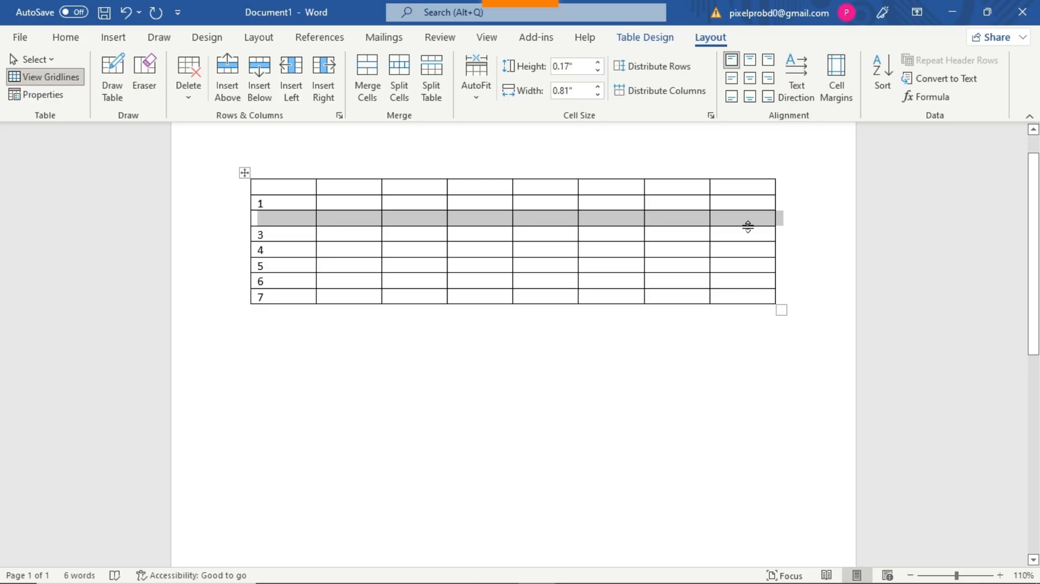
left_click(518, 341)
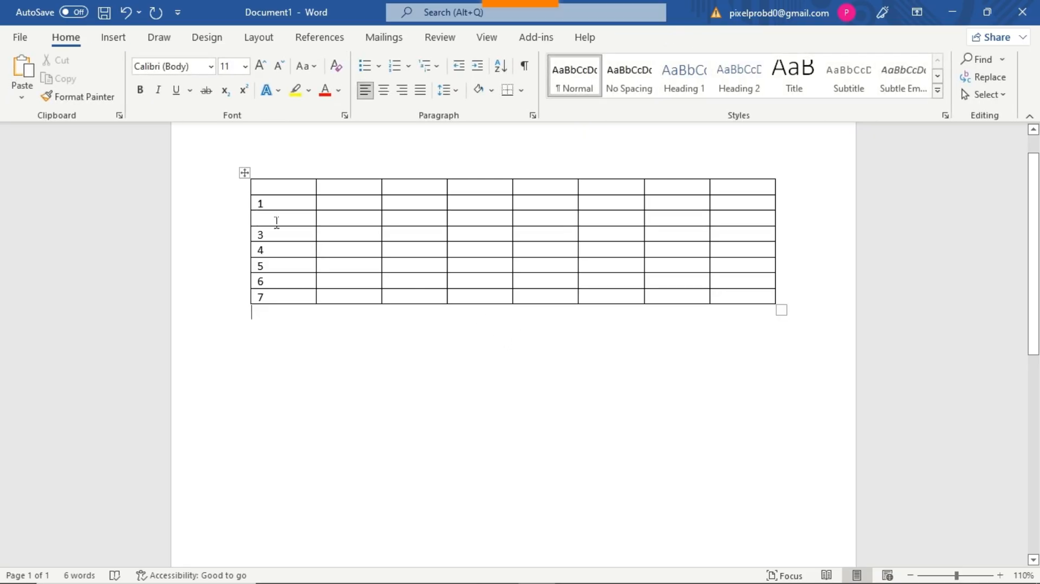
Step: Select the whole column containing the row numbers and insert a blank column to its left
mouse_move(231, 201)
left_click_drag(278, 185, 232, 109)
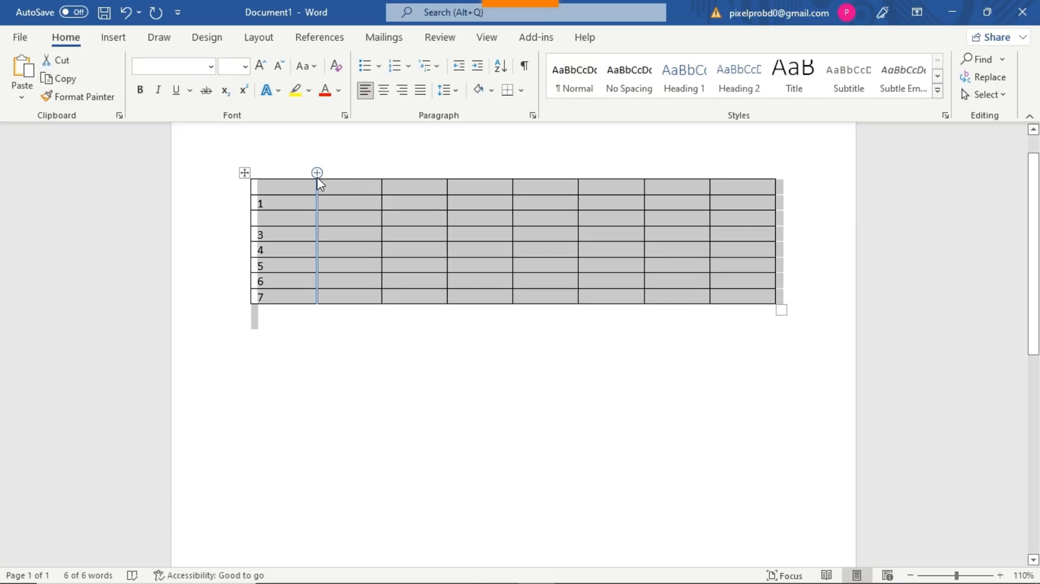
left_click(294, 190)
left_click_drag(294, 191, 293, 295)
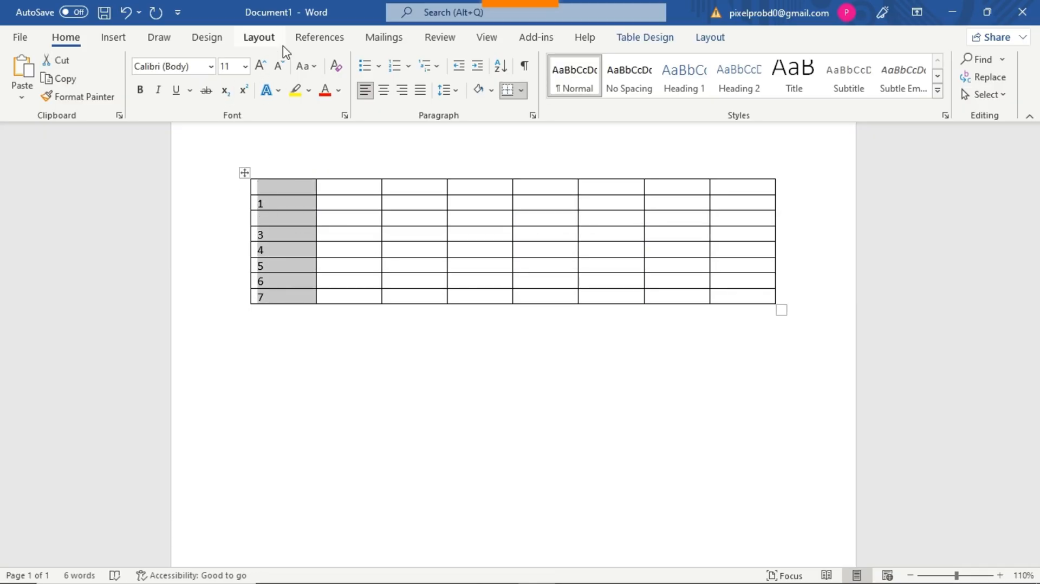
left_click(701, 38)
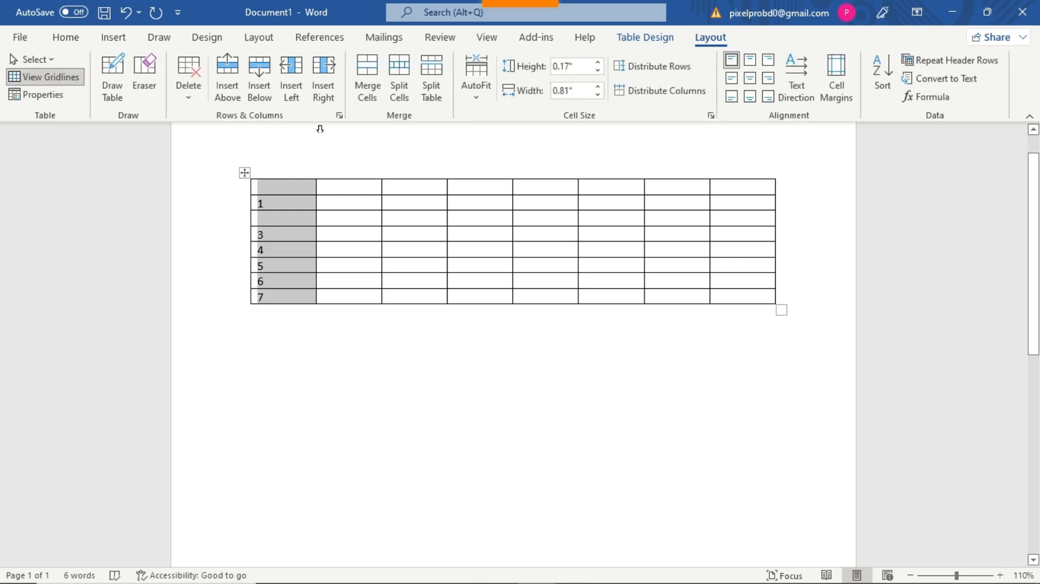
left_click(291, 73)
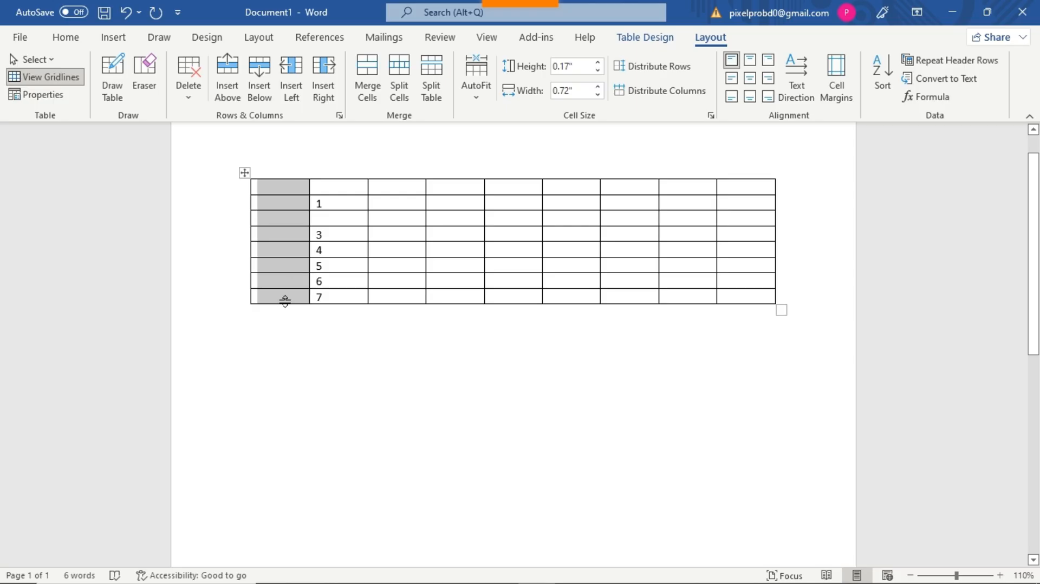
Step: Insert a blank column to the right of the table's last column
left_click(761, 191)
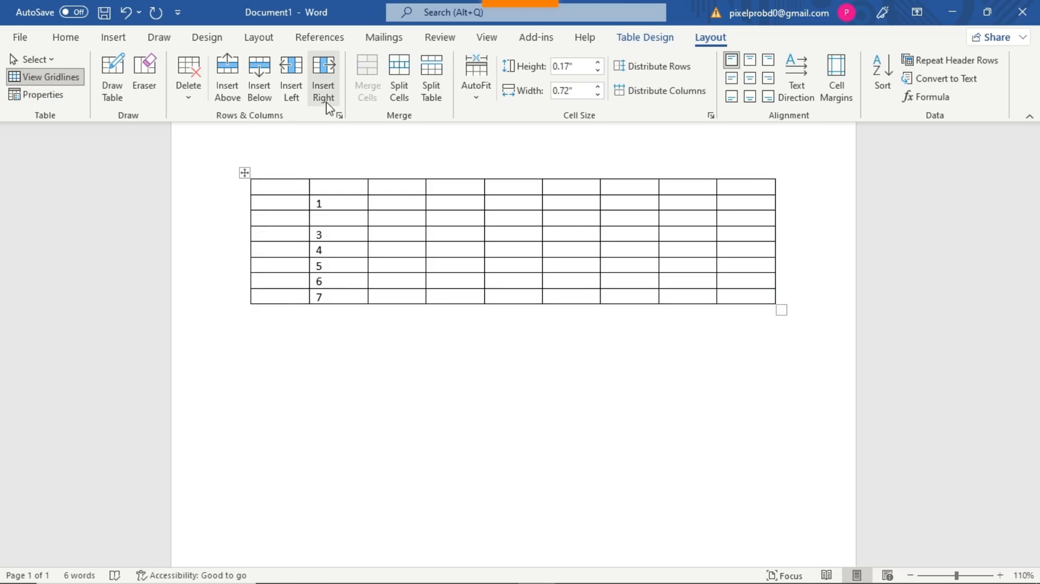
left_click(324, 87)
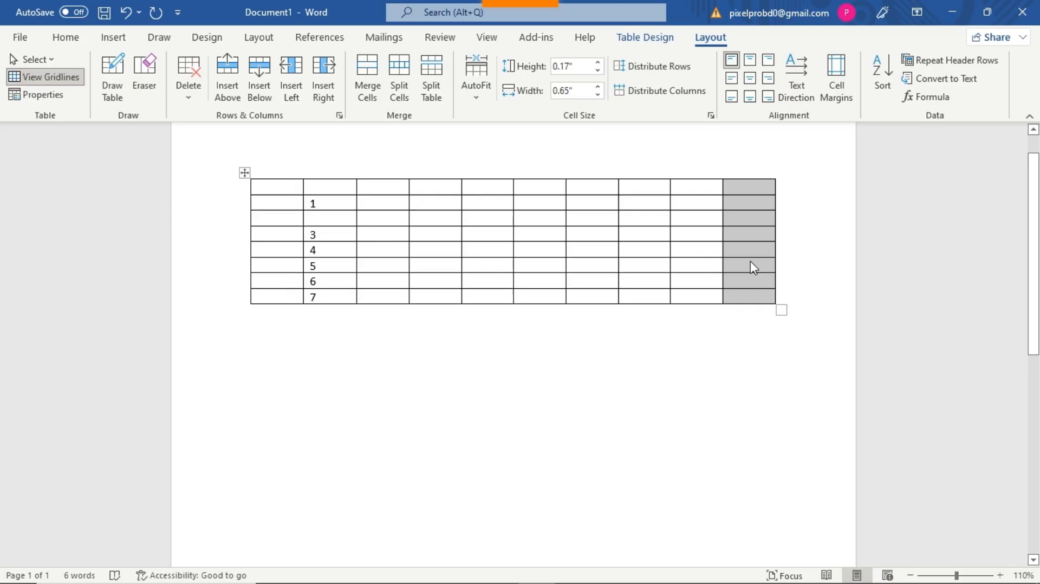
left_click(457, 250)
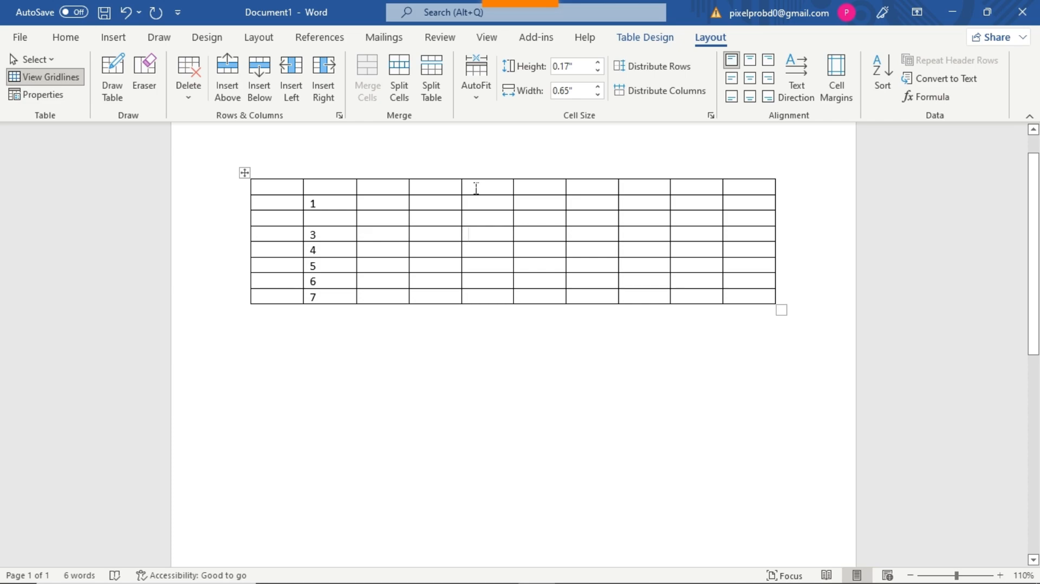
Step: Merge the cells of the fifth and sixth columns in the first two rows, and undo the merge
left_click_drag(478, 187, 533, 206)
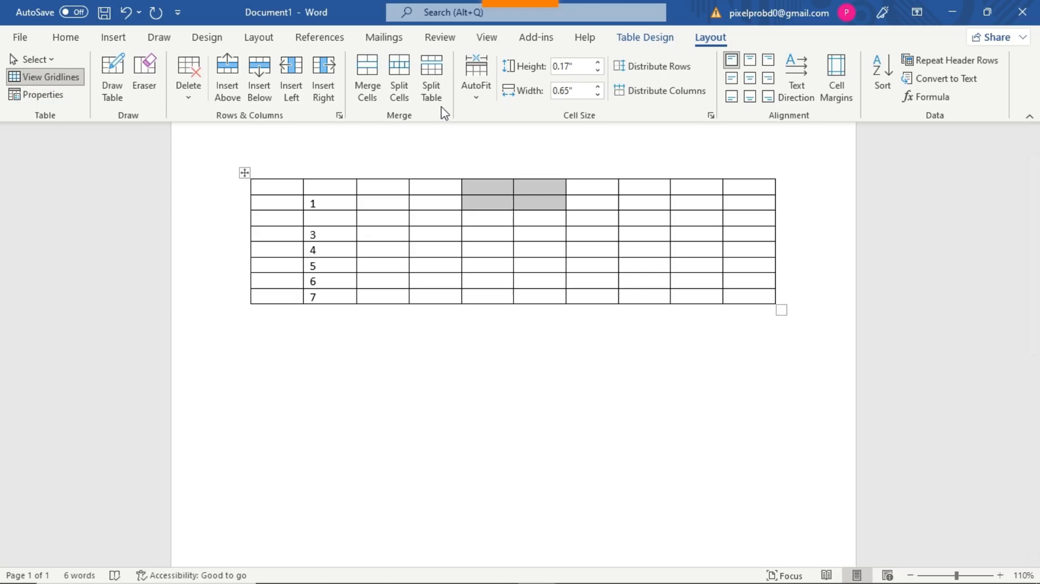
left_click(368, 89)
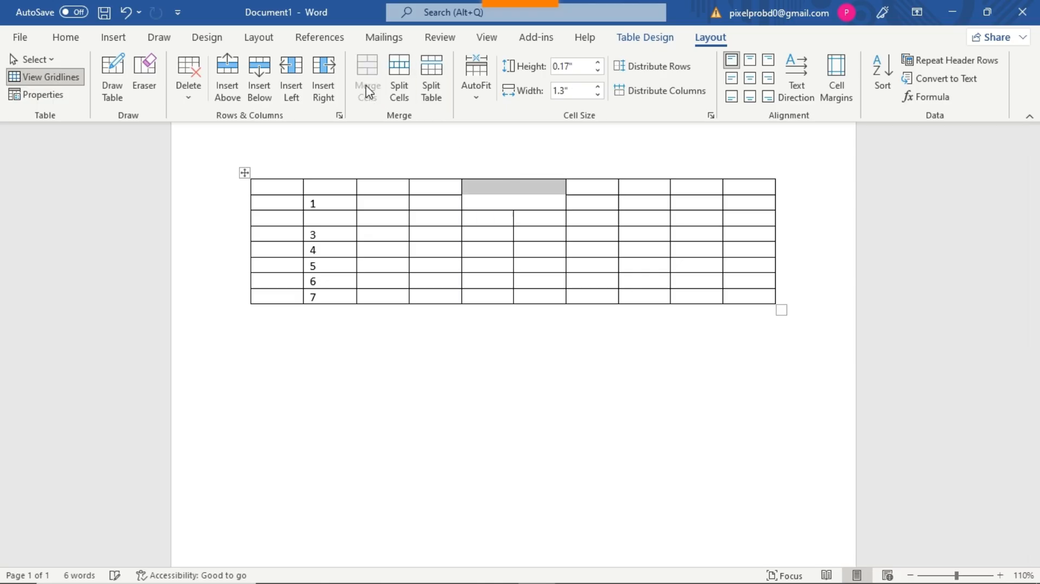
left_click(505, 195)
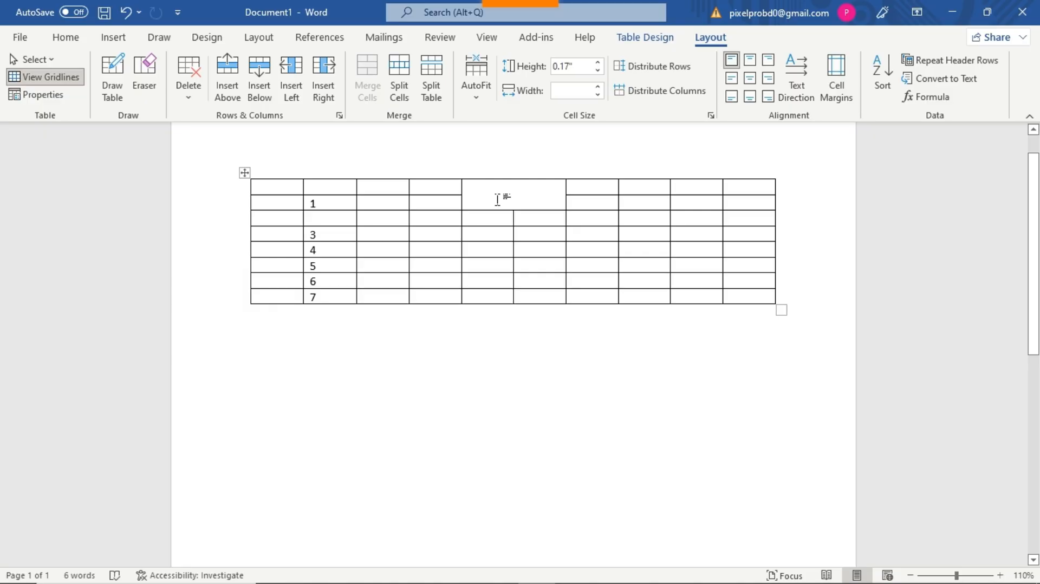
key("ctrl+z")
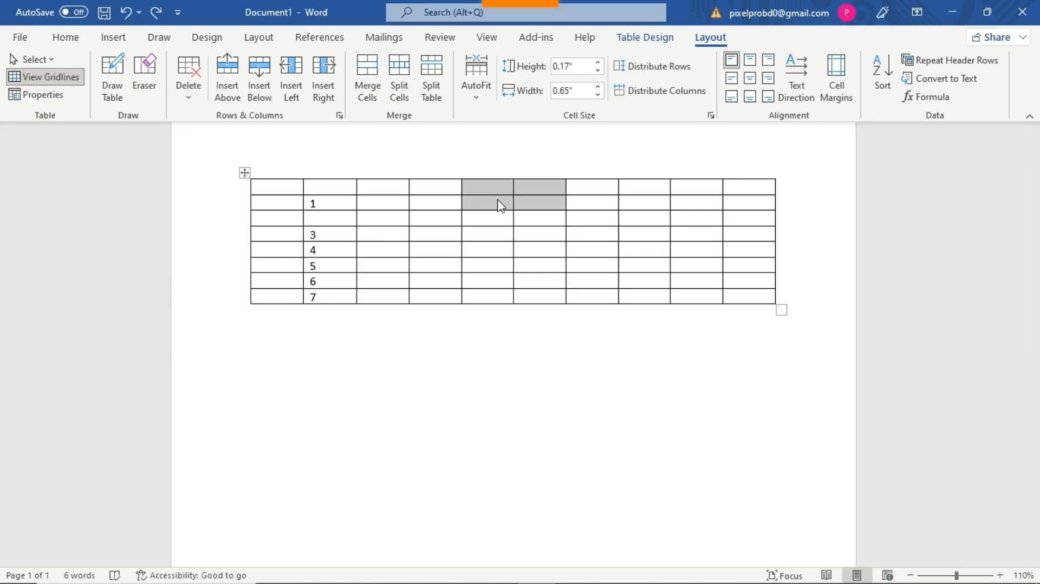
left_click(505, 271)
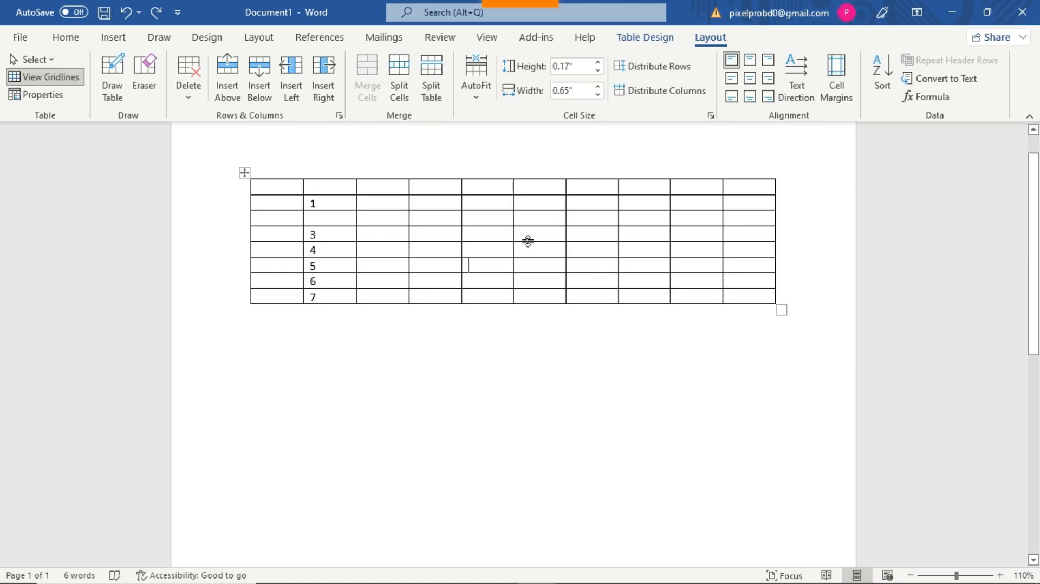
Step: Try to split the fifth cell of the first row into 1 column and 1 row
left_click(485, 189)
mouse_move(508, 189)
left_mouse_down()
mouse_move(532, 190)
mouse_move(547, 219)
mouse_move(544, 195)
mouse_move(507, 188)
left_mouse_up()
left_click(493, 218)
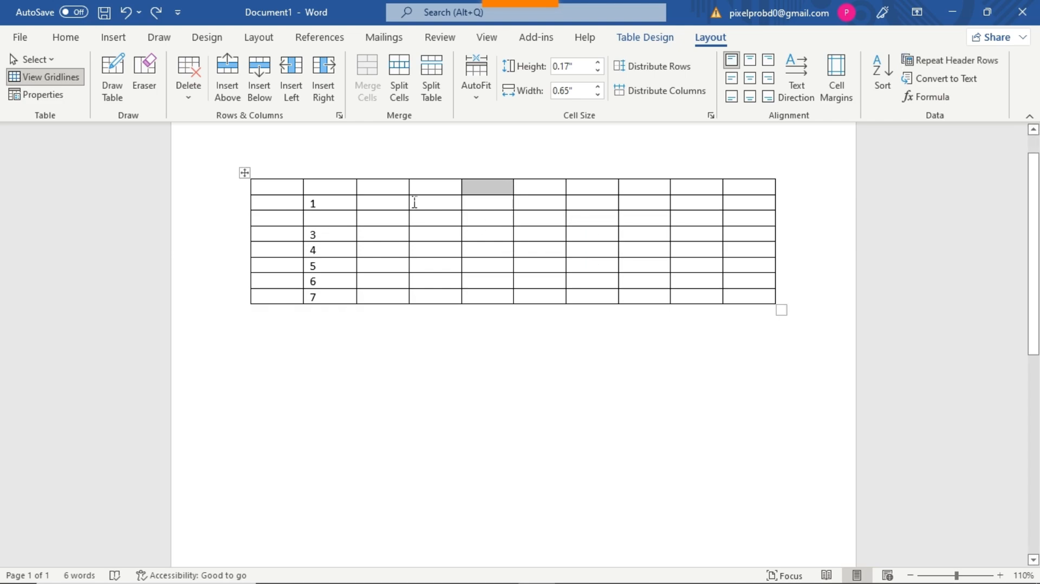
left_click(402, 87)
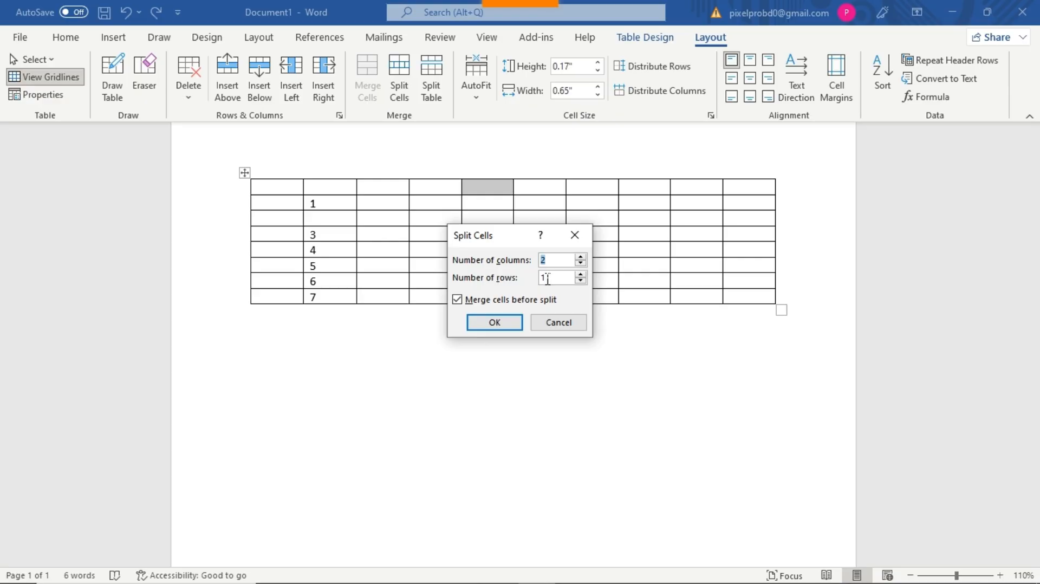
left_click(547, 261)
key("BackSpace")
type("1")
left_click(506, 323)
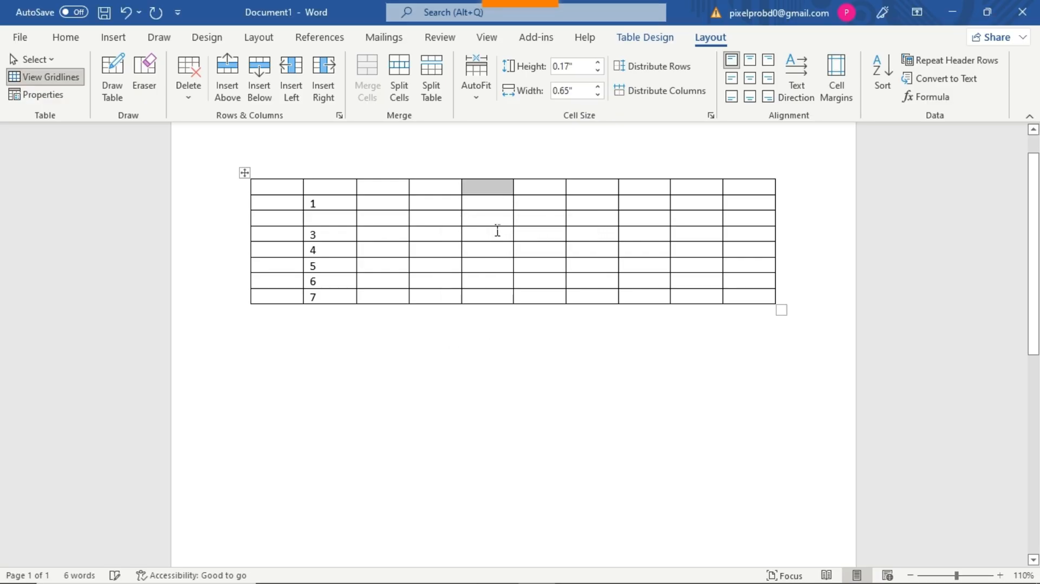
left_click(490, 200)
Step: Split the fifth cell of the first row into 2 columns and 1 row
left_click(486, 186)
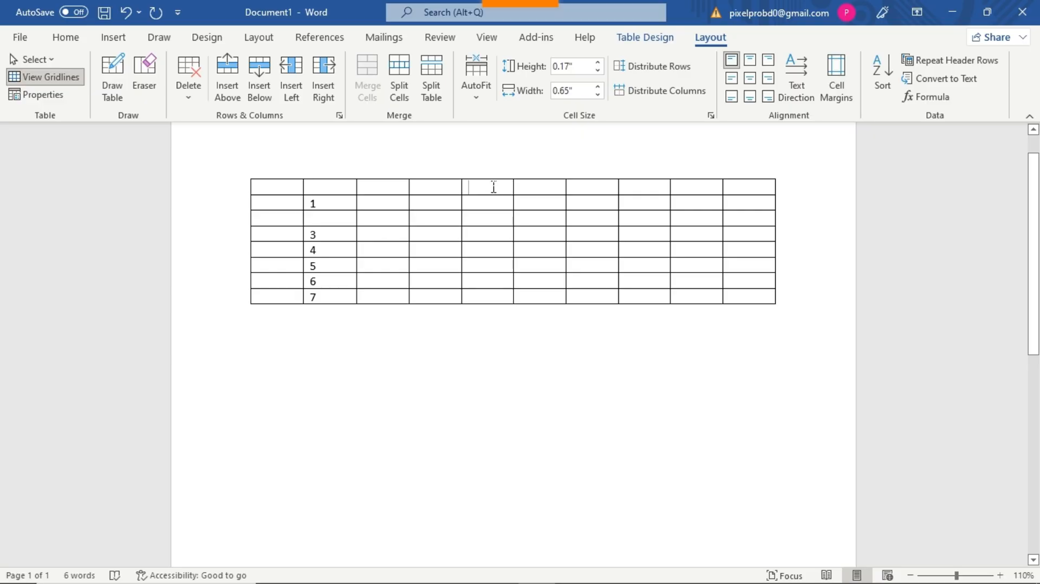
mouse_move(499, 187)
left_mouse_down()
mouse_move(535, 189)
mouse_move(511, 186)
left_mouse_up()
left_click(399, 70)
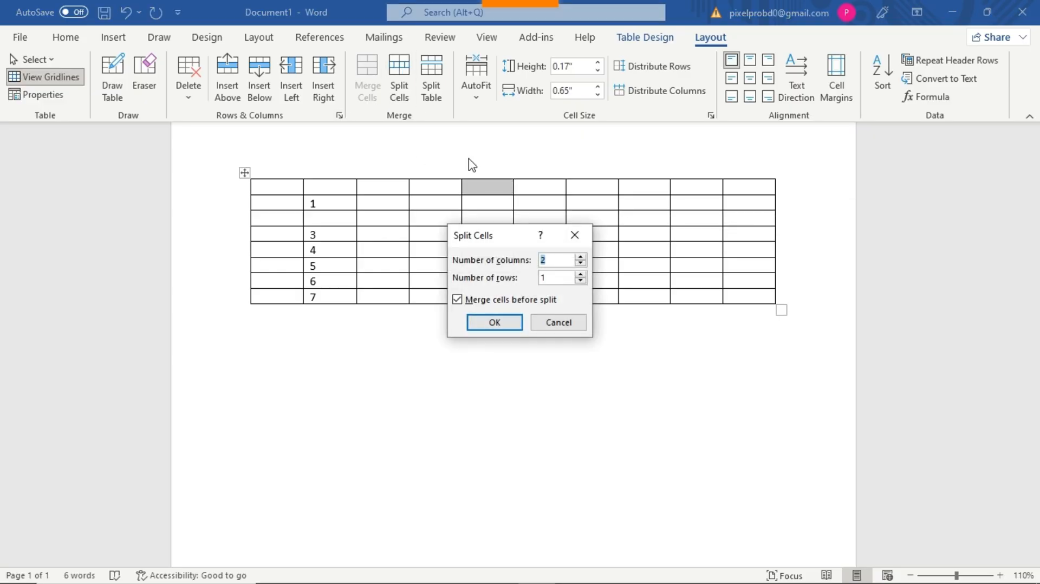
left_click(514, 330)
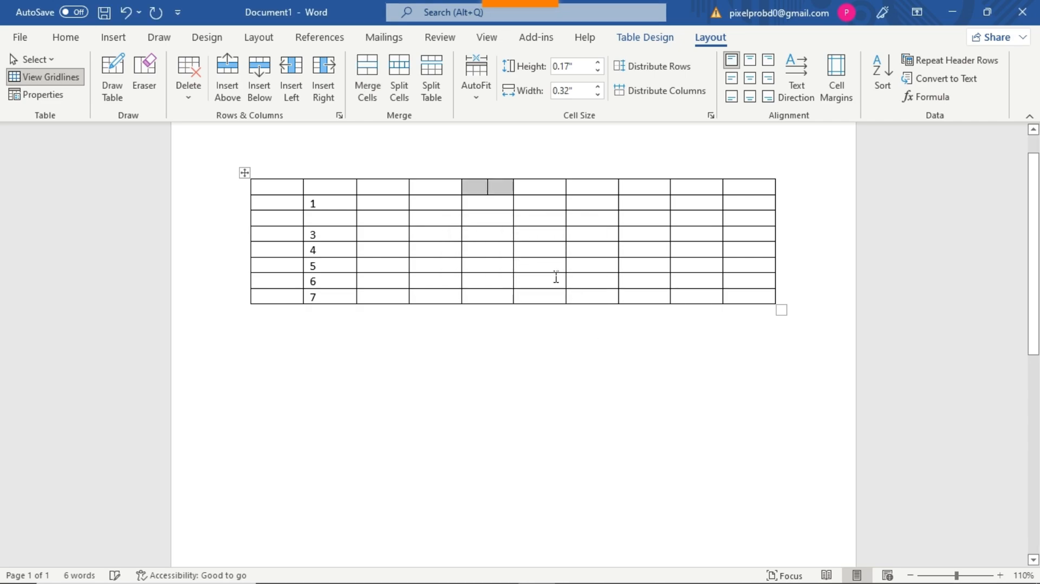
left_click(532, 177)
left_click(478, 194)
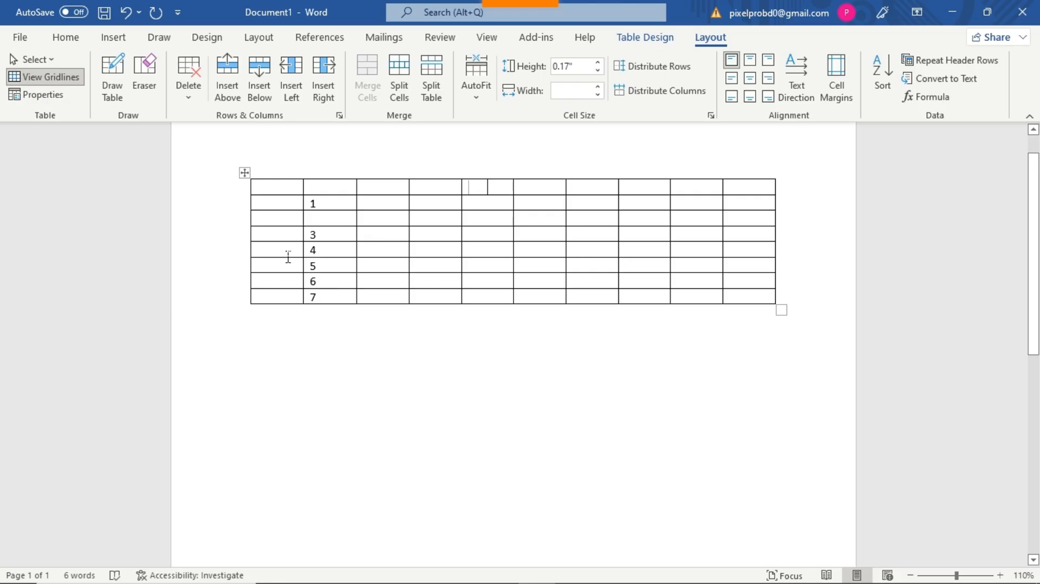
Step: Split the table above the row numbered 4, and undo back to before the cell split and the column insertions
left_click_drag(265, 253, 733, 302)
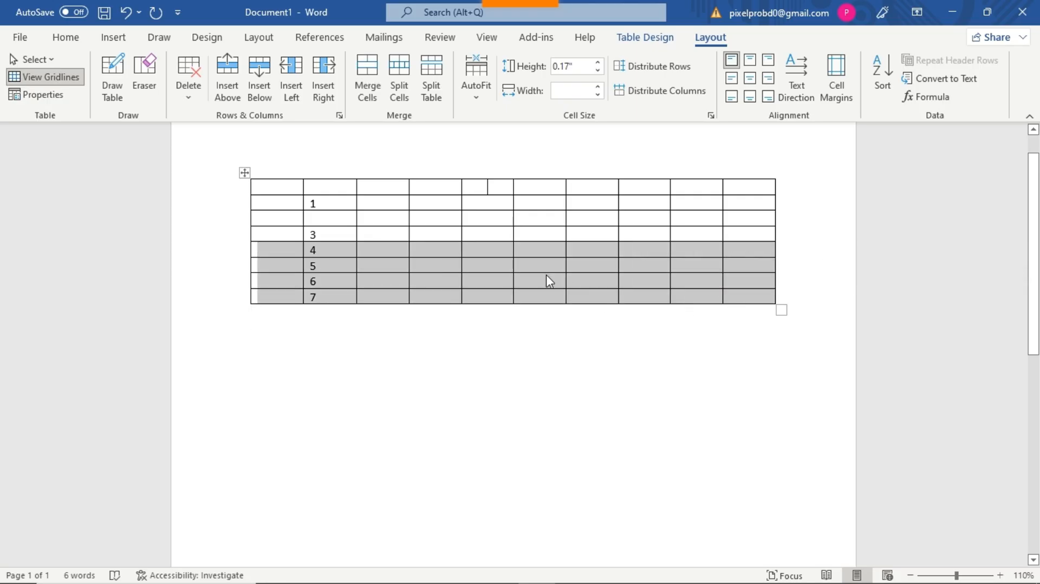
left_click(432, 87)
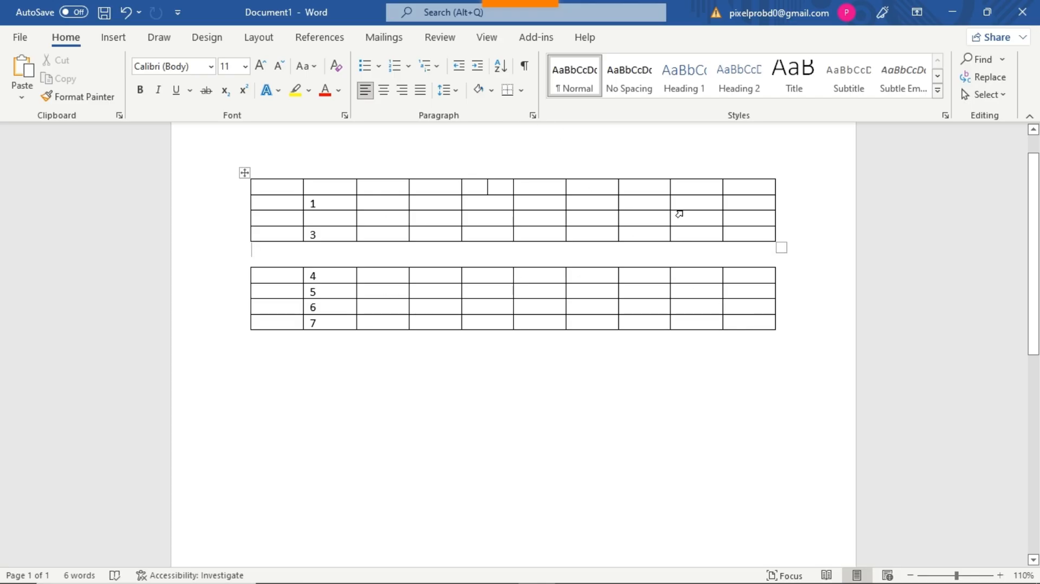
left_click(555, 291)
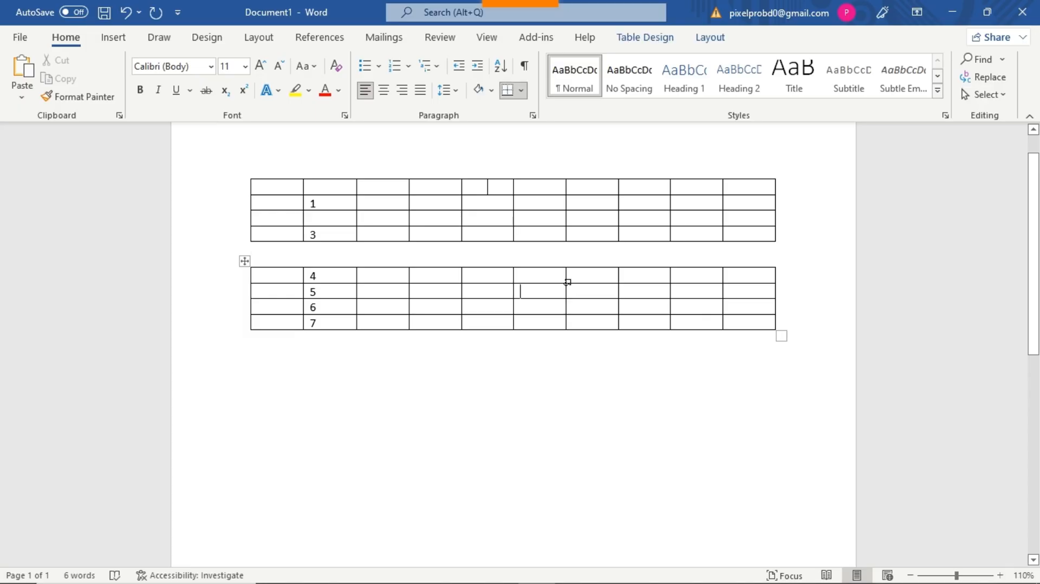
left_click(710, 37)
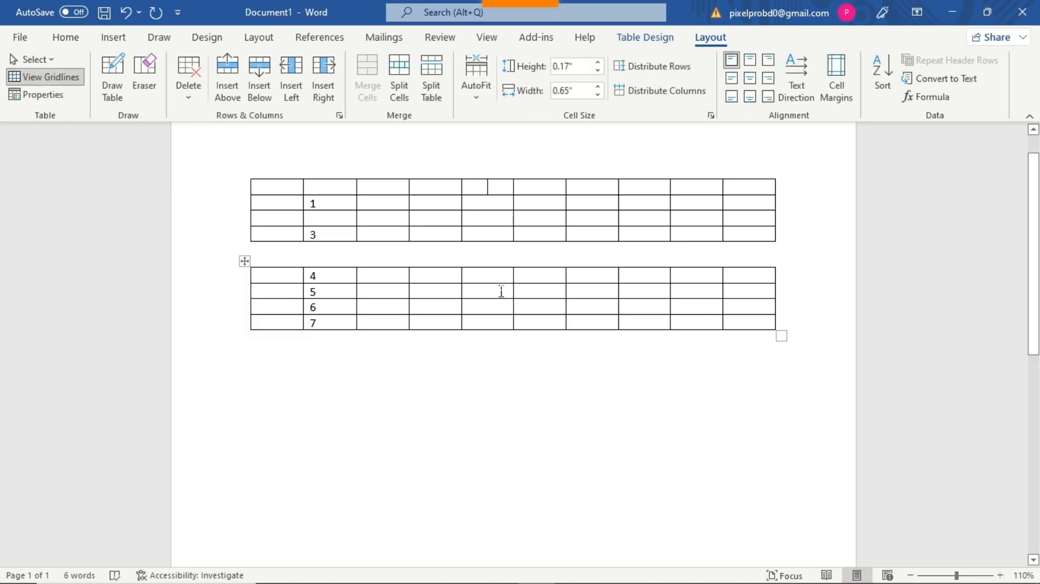
key("ctrl+z")
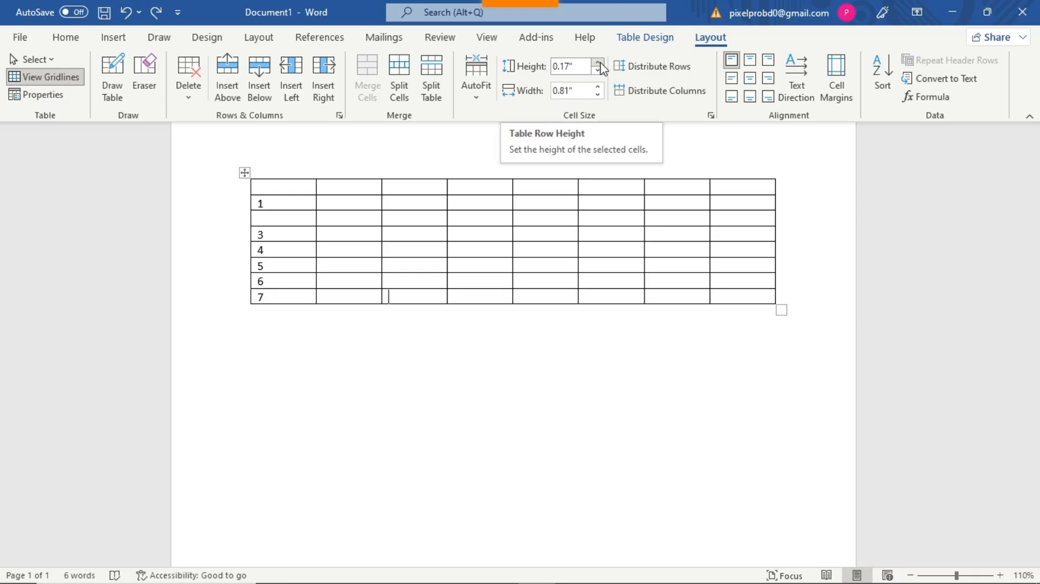
Step: Set the height of the row numbered 7 to 1.5" and the third column's width to 1.3"
left_click_drag(601, 63, 601, 64)
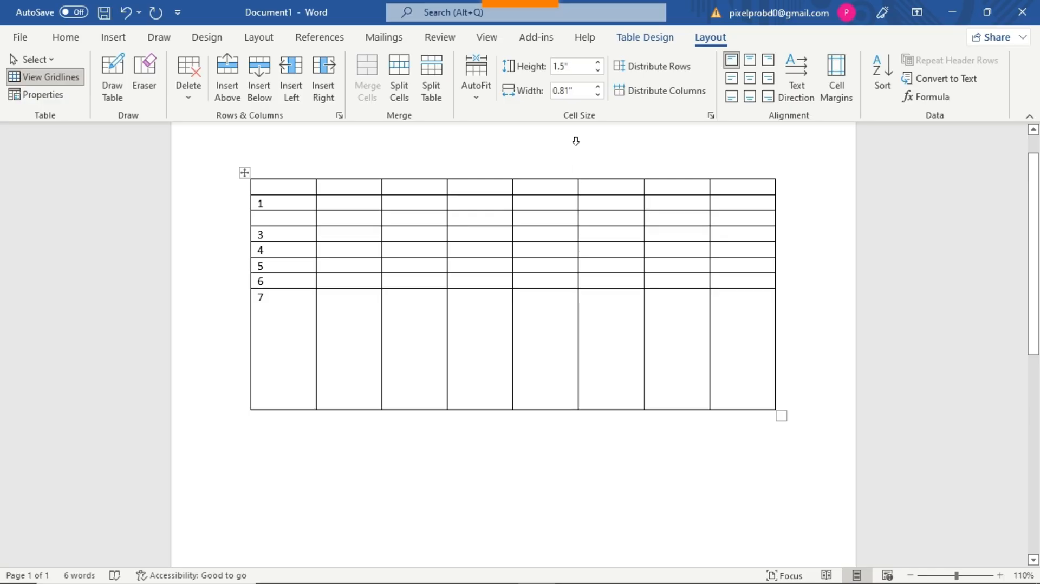
left_click_drag(601, 88, 602, 88)
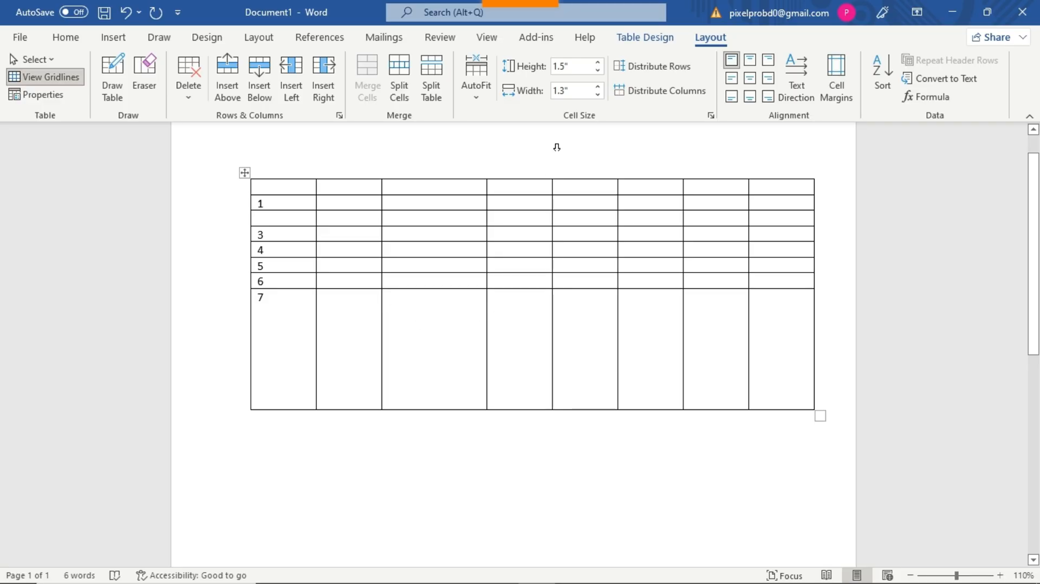
Step: Reduce the third column's width to 0.8"
left_click(599, 95)
left_click(598, 95)
left_click(598, 94)
left_click(598, 95)
left_click(598, 95)
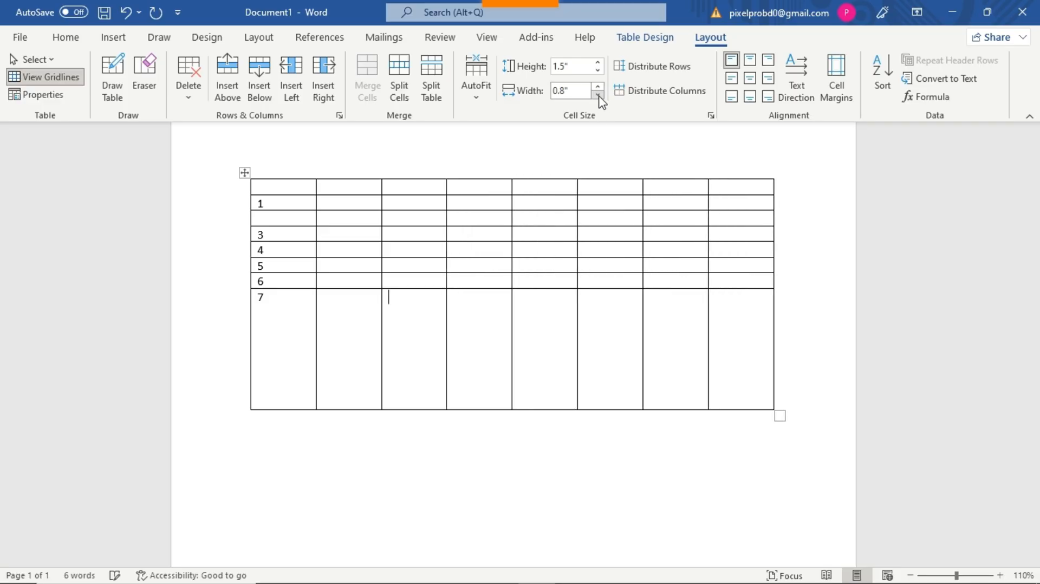
Step: Reduce the height of the row numbered 7 to 0.7"
left_click(599, 70)
left_click(598, 70)
left_click(598, 70)
left_click(598, 70)
left_click(599, 70)
left_click(600, 70)
left_click(599, 70)
left_click(599, 70)
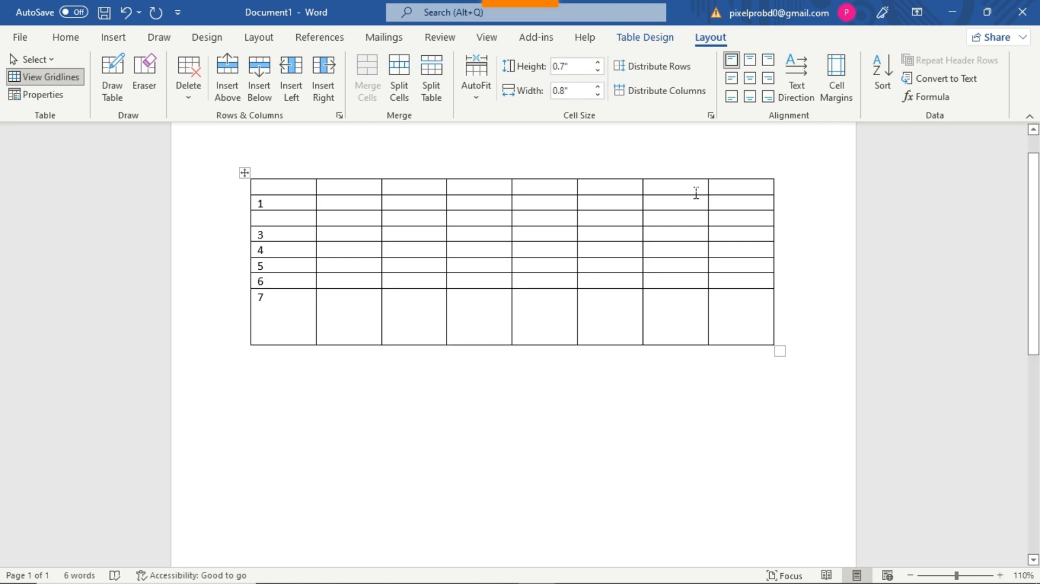
Step: Distribute the table's rows evenly in height
left_click(324, 305)
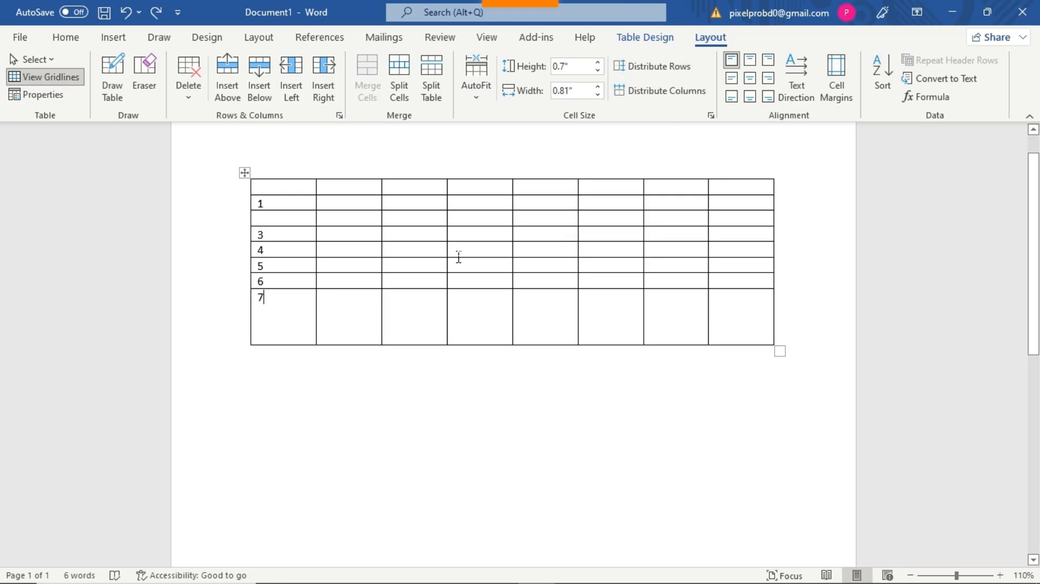
left_click(297, 320)
left_click(656, 67)
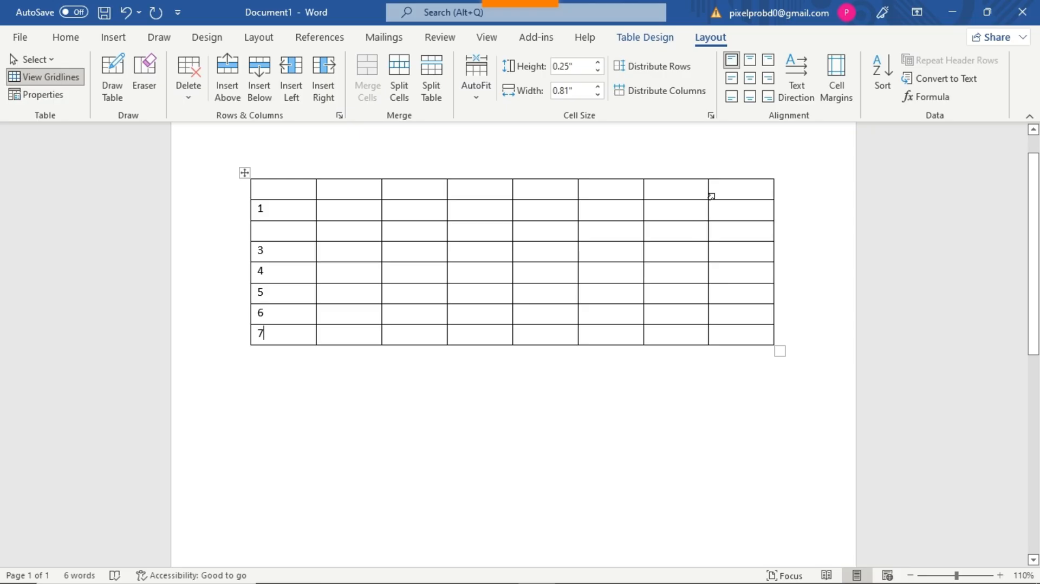
Step: Widen the seventh column to about 1.14", and distribute all the table's columns evenly
left_click_drag(707, 193, 735, 194)
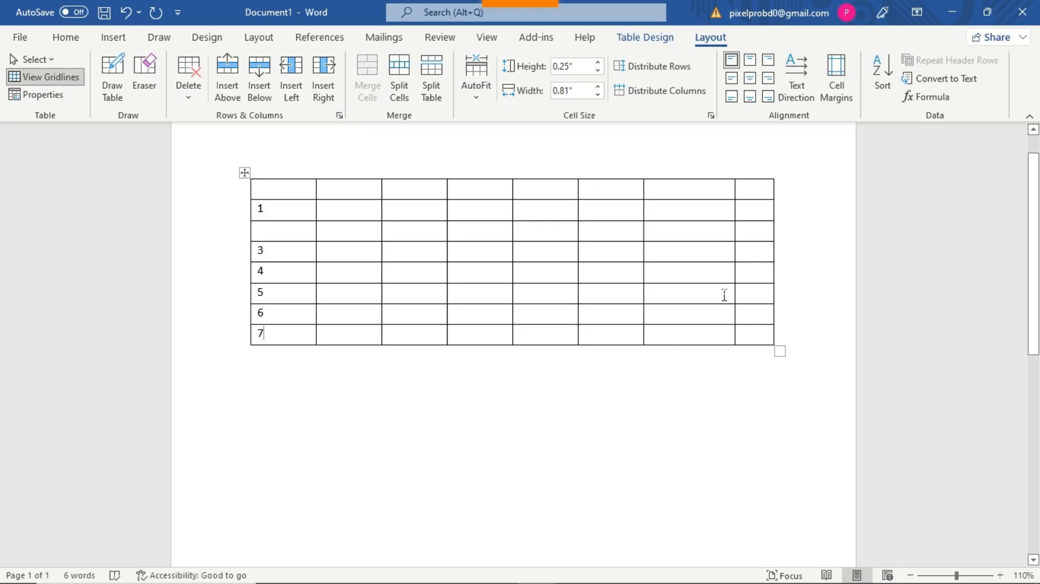
left_click(710, 194)
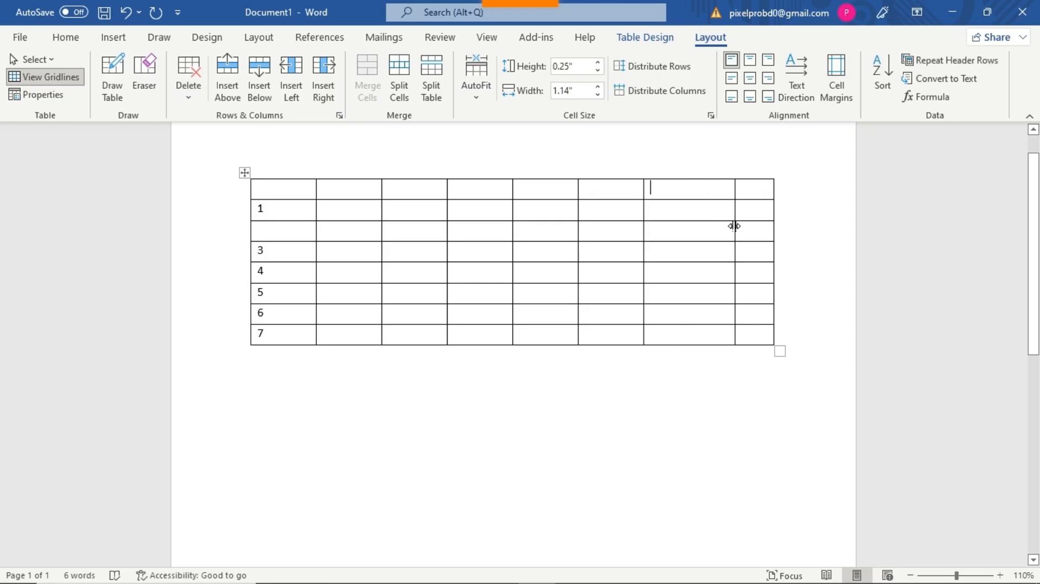
left_click(680, 101)
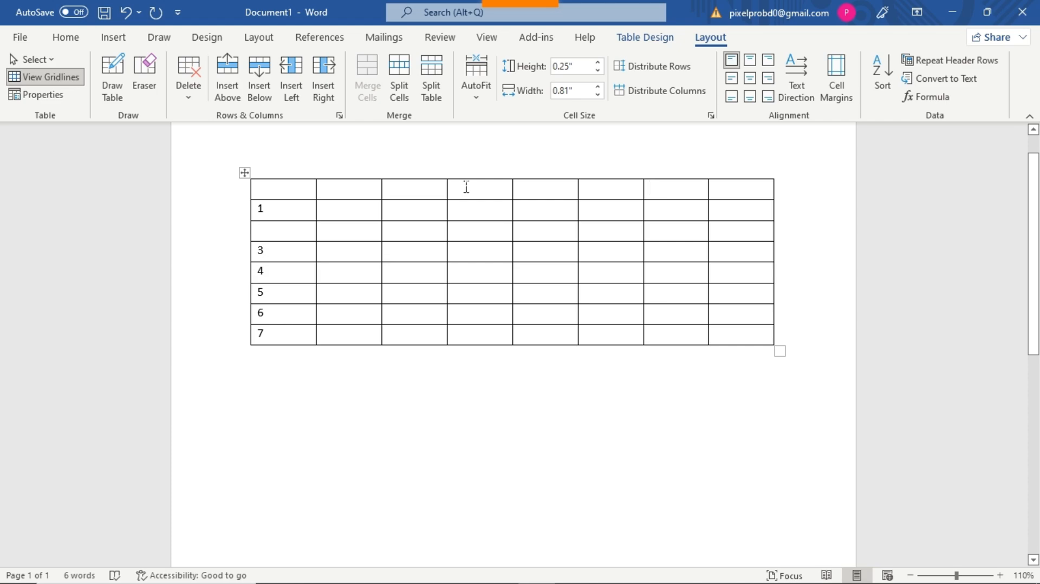
Step: Merge the fourth column's cells in the first two rows and enter a person's first name in the merged cell
left_click_drag(467, 192, 504, 214)
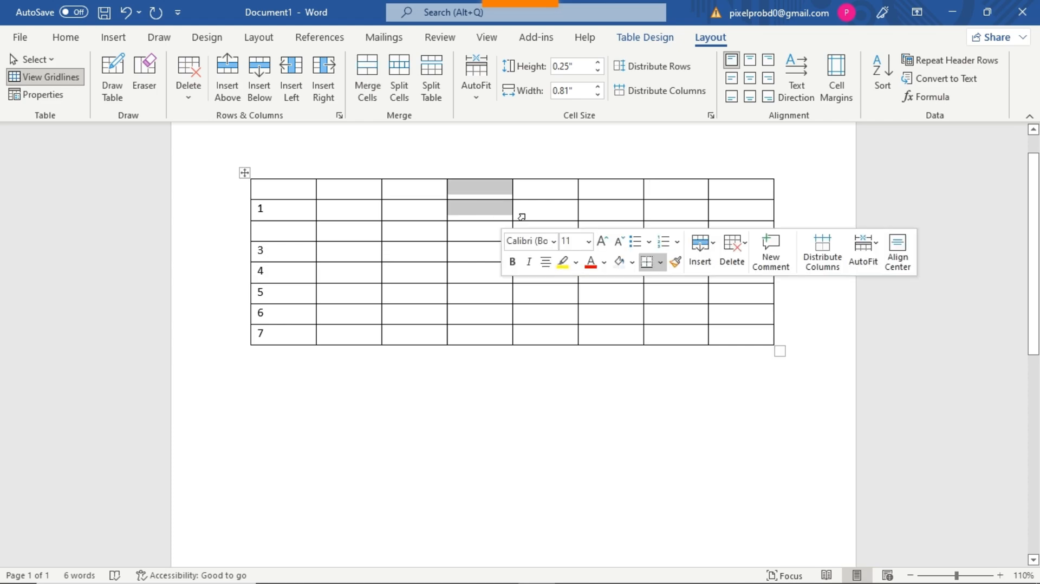
left_click(367, 86)
left_click(510, 215)
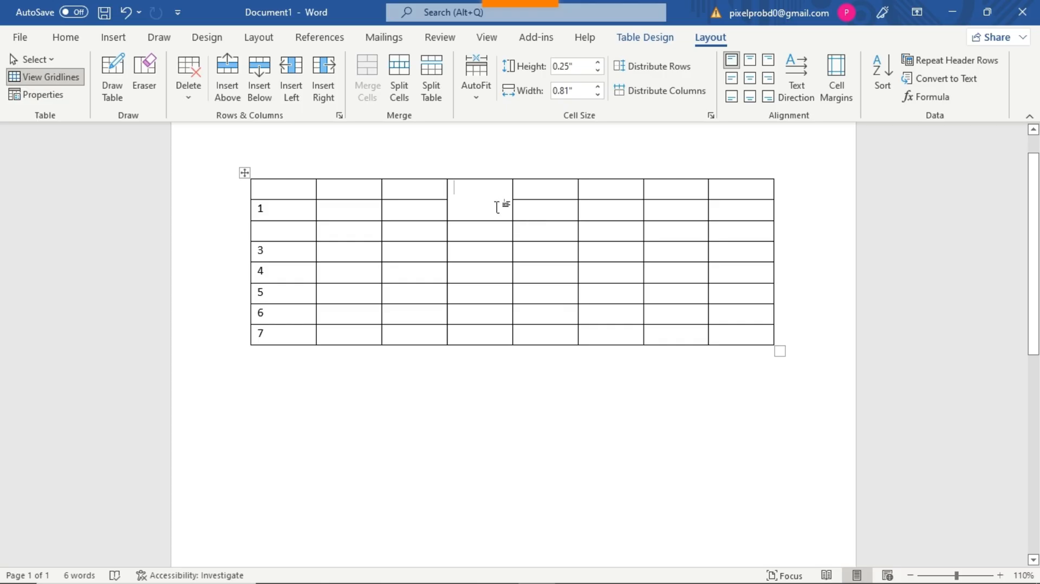
type("T")
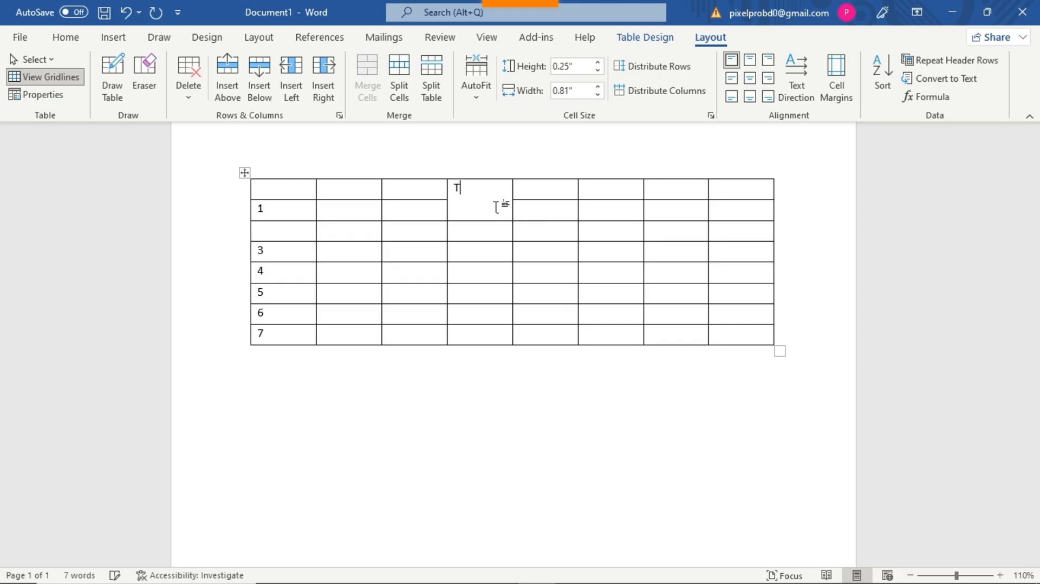
type("anvir")
left_click(502, 172)
left_click(517, 219)
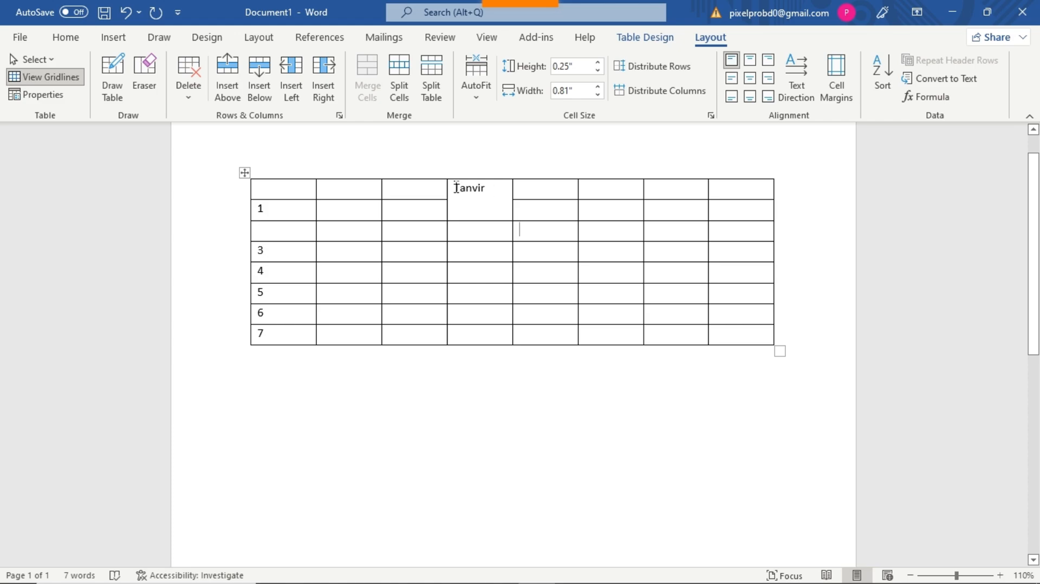
Step: Align the name in the merged cell to the top center
left_click(487, 188)
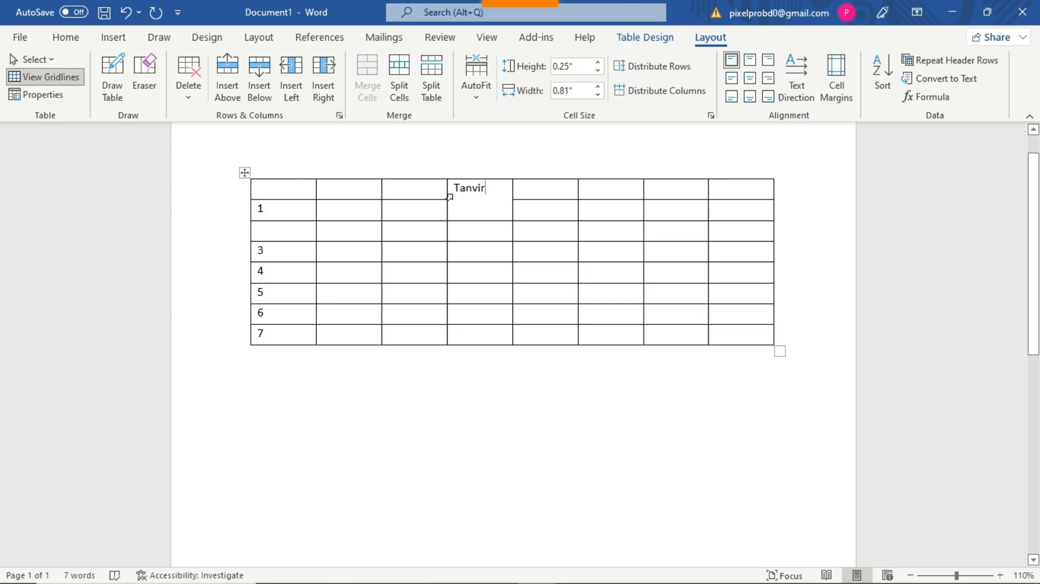
left_click(749, 64)
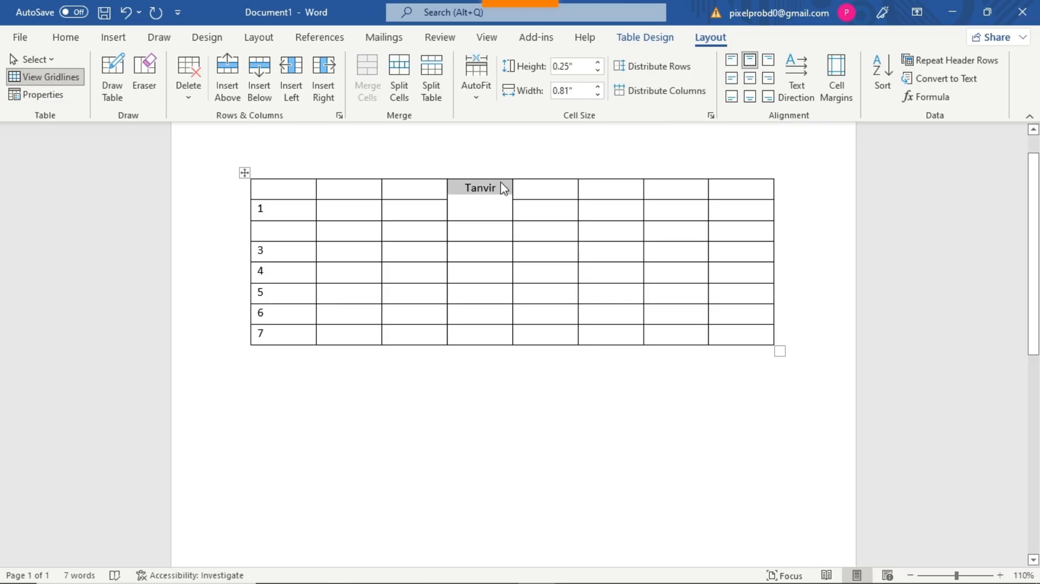
Step: Try the top-right, middle and bottom alignments on the name in the merged cell, finishing with it centered horizontally and vertically
left_click(770, 69)
left_click(733, 80)
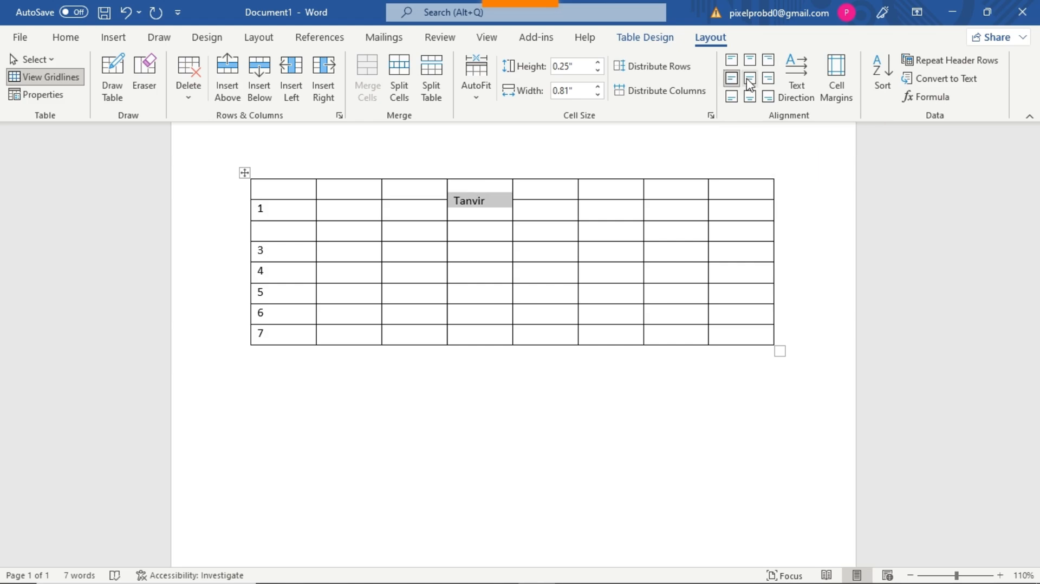
left_click(751, 81)
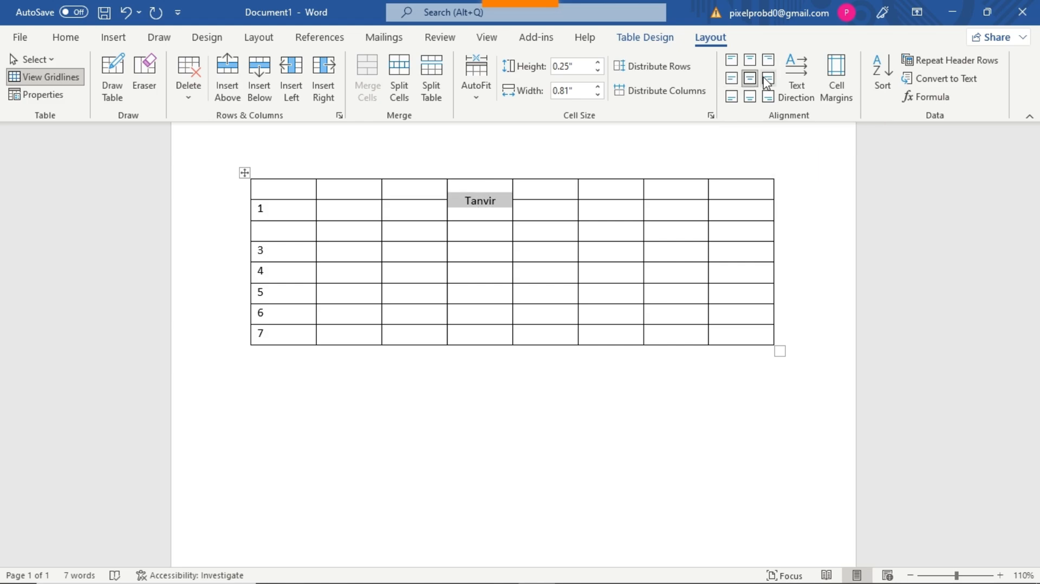
left_click(769, 79)
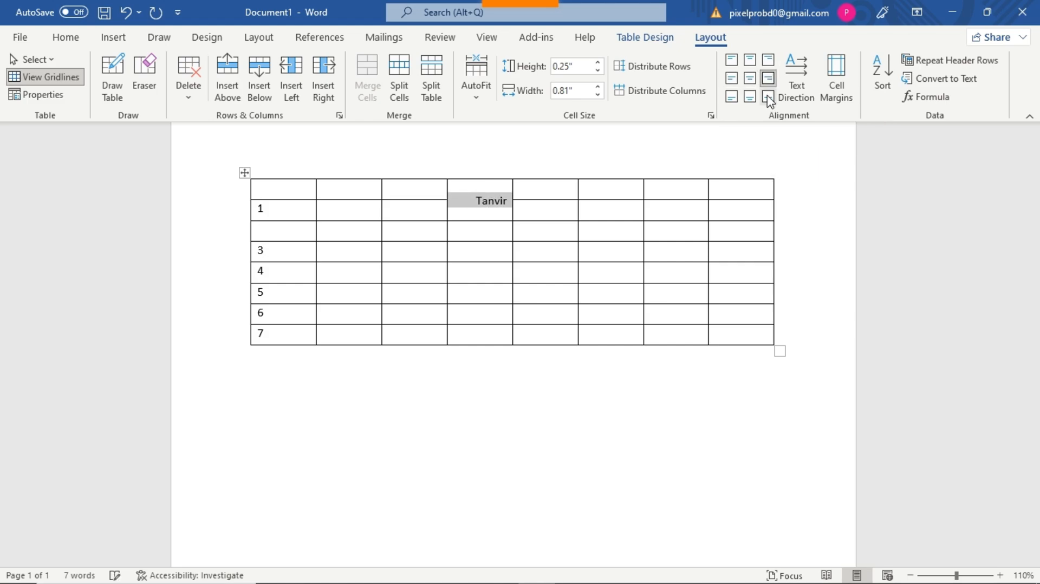
left_click(731, 99)
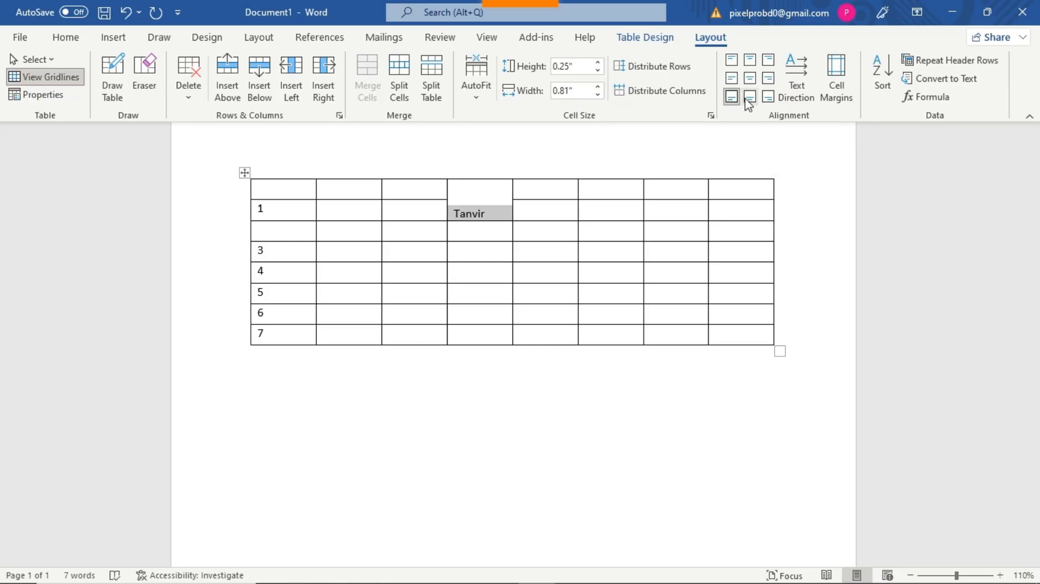
left_click(750, 97)
left_click(768, 98)
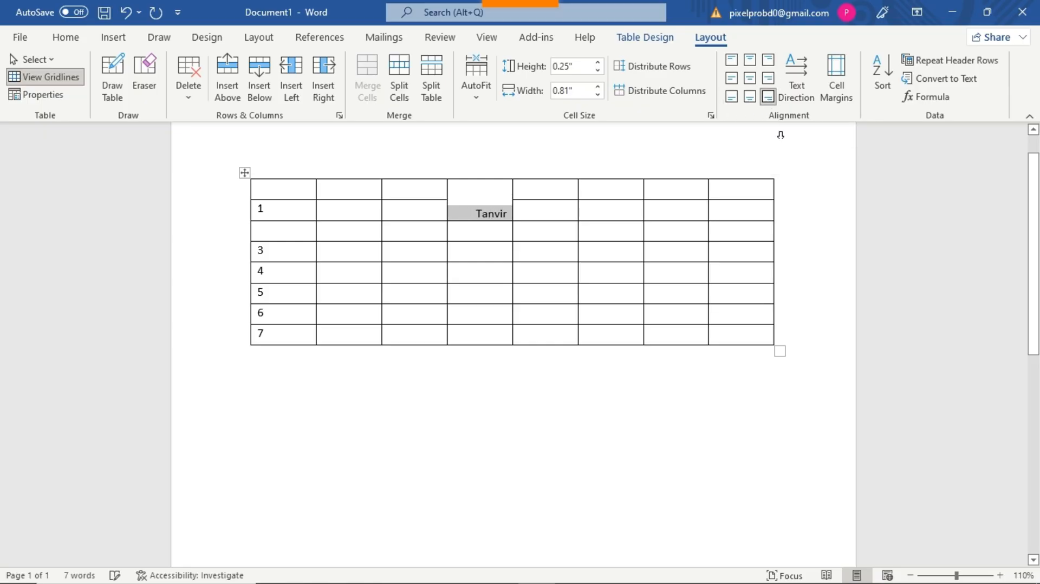
left_click(757, 80)
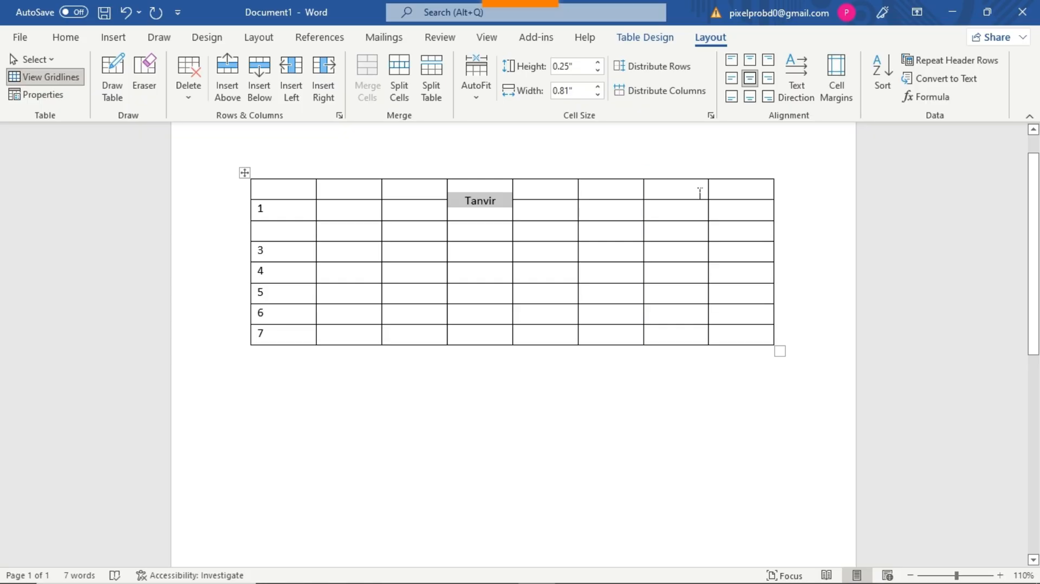
Step: Cycle the text direction of the name in the merged cell through both vertical orientations and back to horizontal
left_click(801, 78)
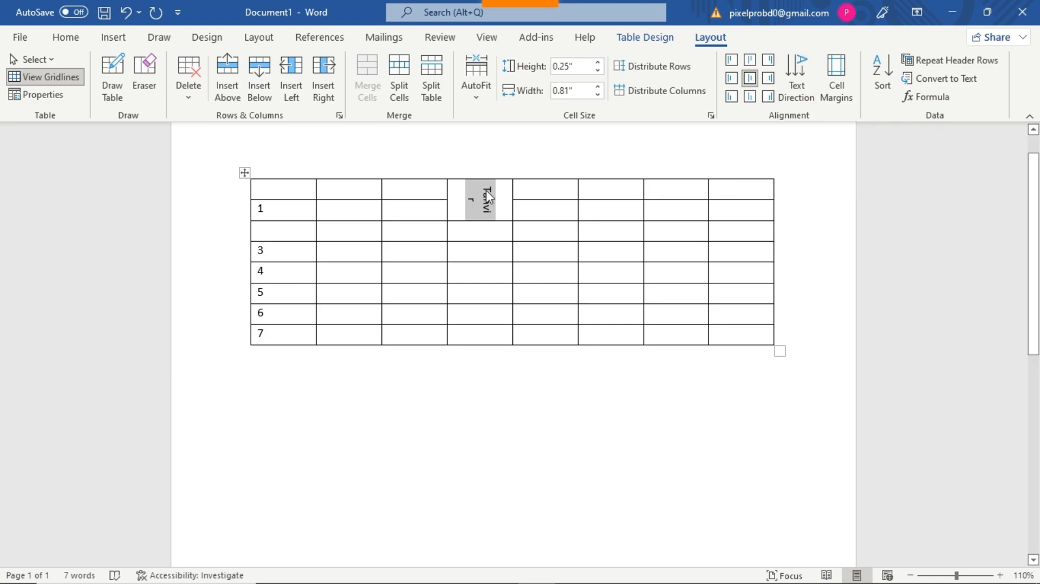
left_click(801, 88)
left_click(792, 73)
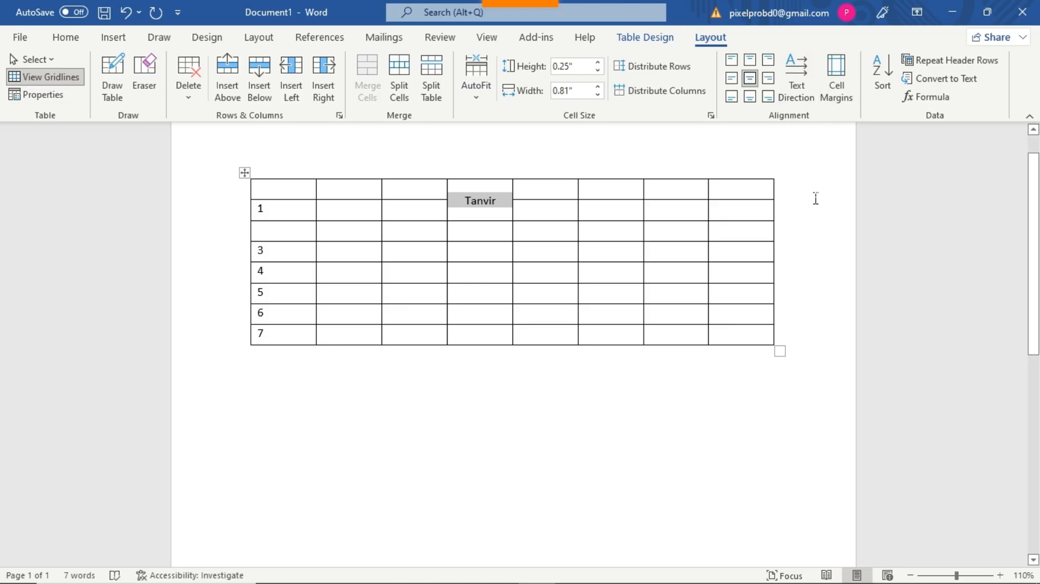
Step: Deselect the merged cell and place the cursor in the sixth-column cell of the table's third row
left_click(796, 206)
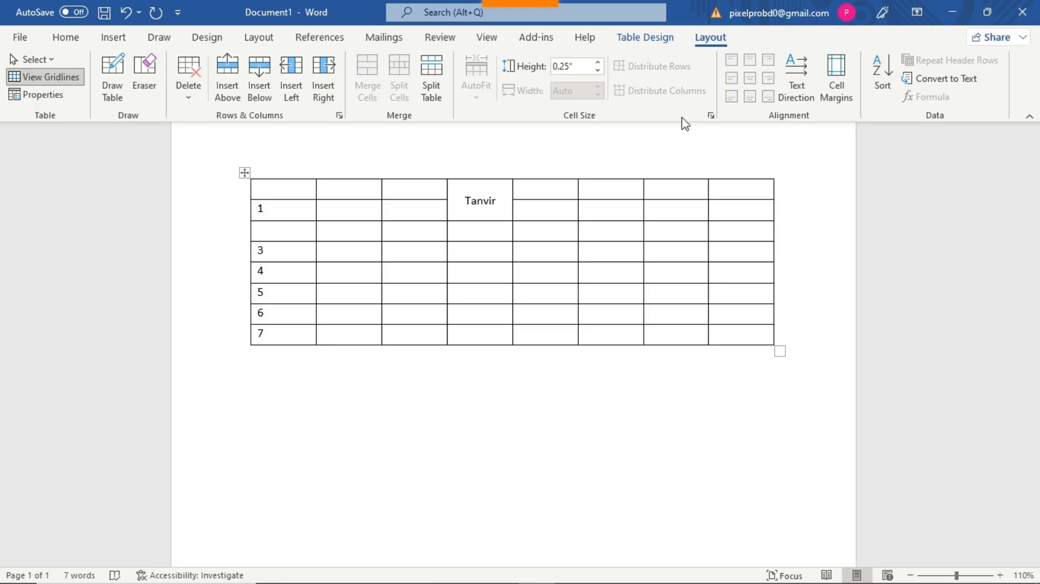
left_click(488, 396)
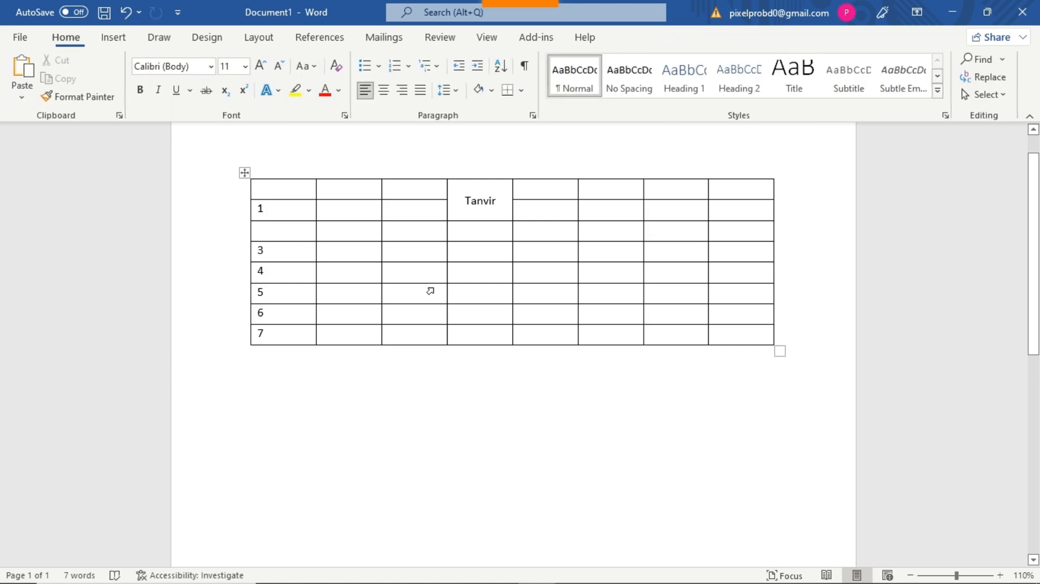
left_click(616, 230)
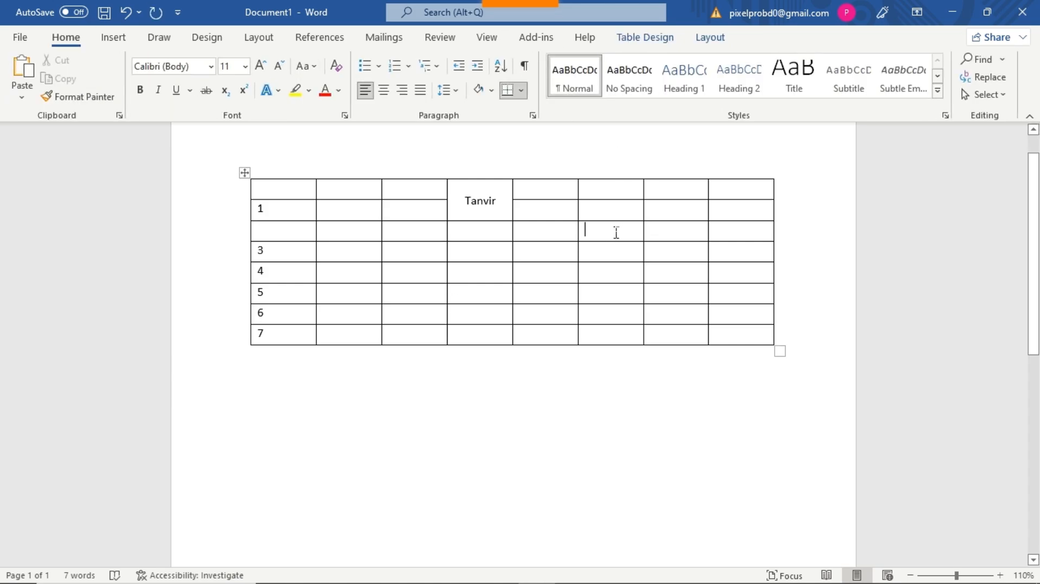